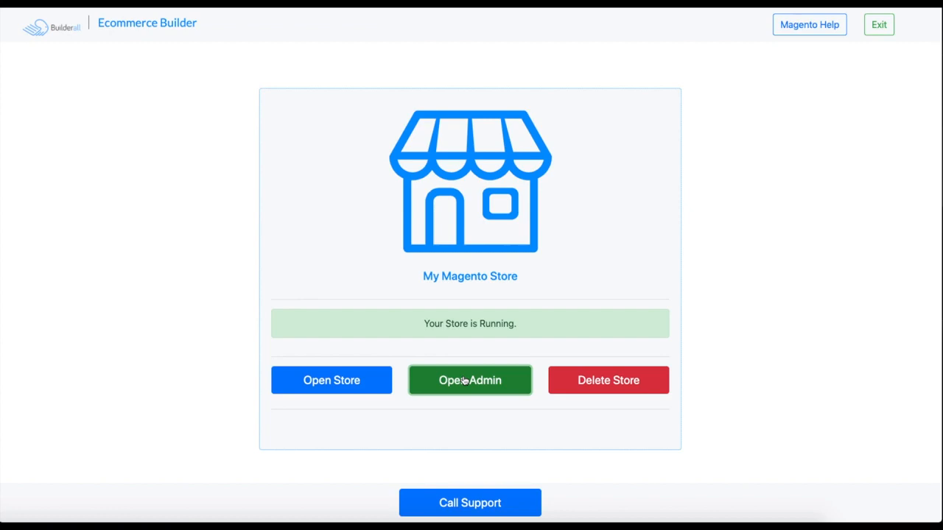
Open the store's admin area and go to the Stores Configuration page.
click(465, 380)
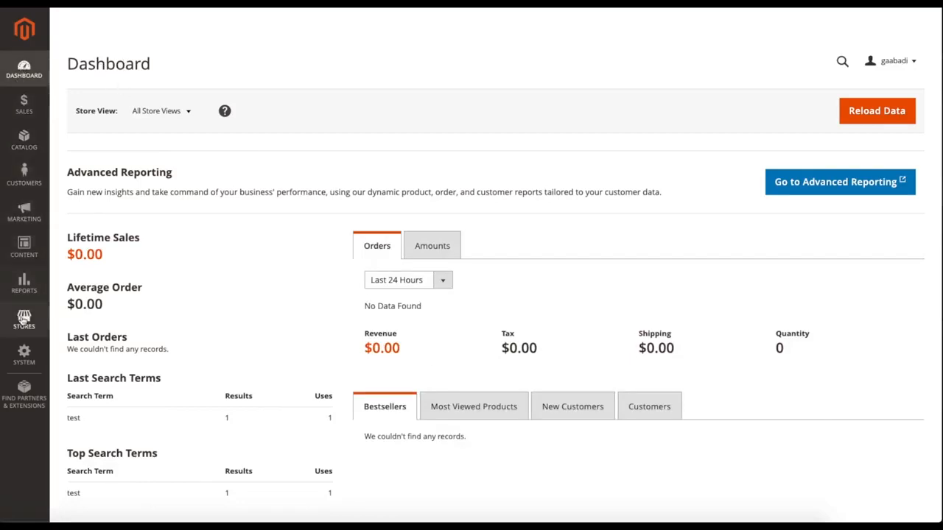
scroll(24, 322, down, 1)
click(23, 320)
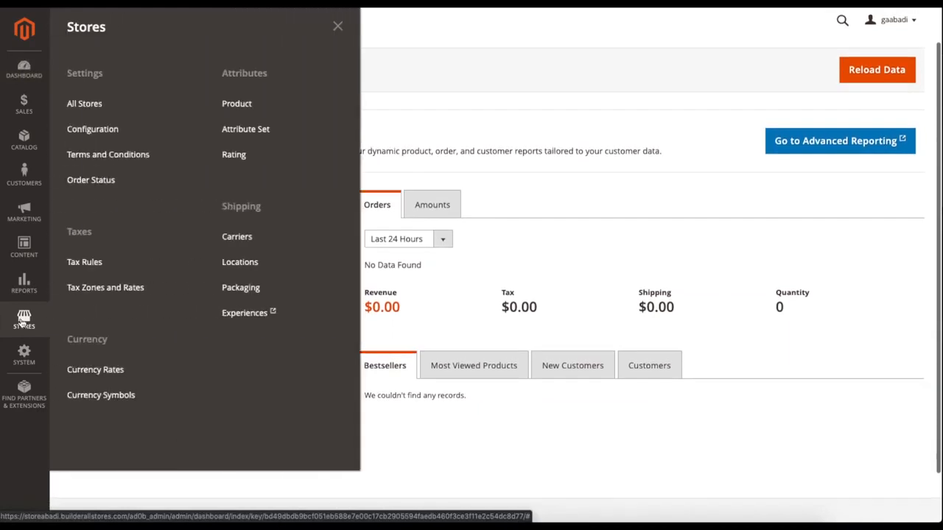
click(117, 130)
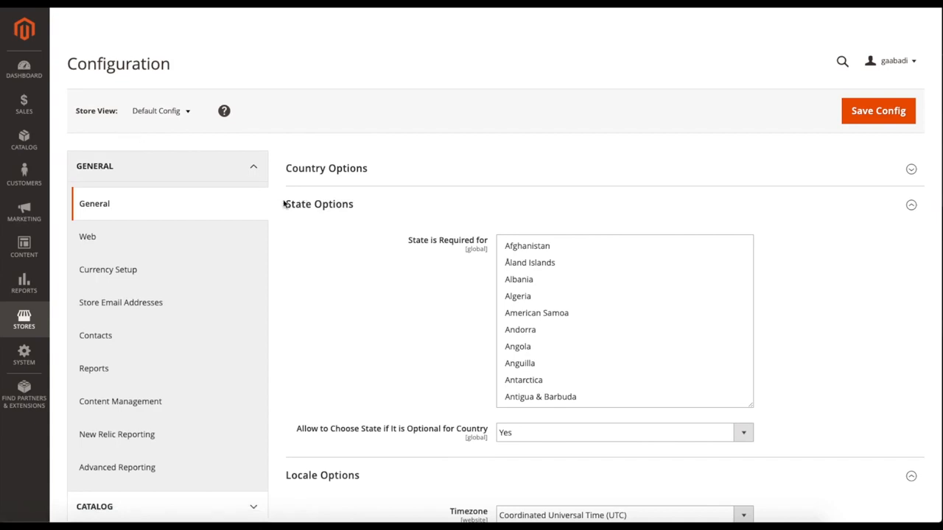
Collapse the General configuration group and open Shipping Settings under Sales.
click(241, 173)
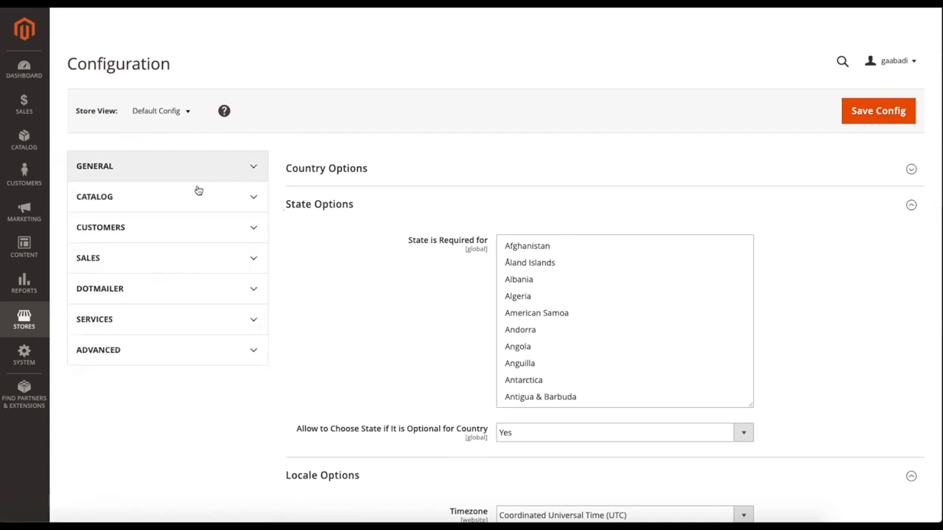
click(160, 260)
scroll(160, 275, down, 5)
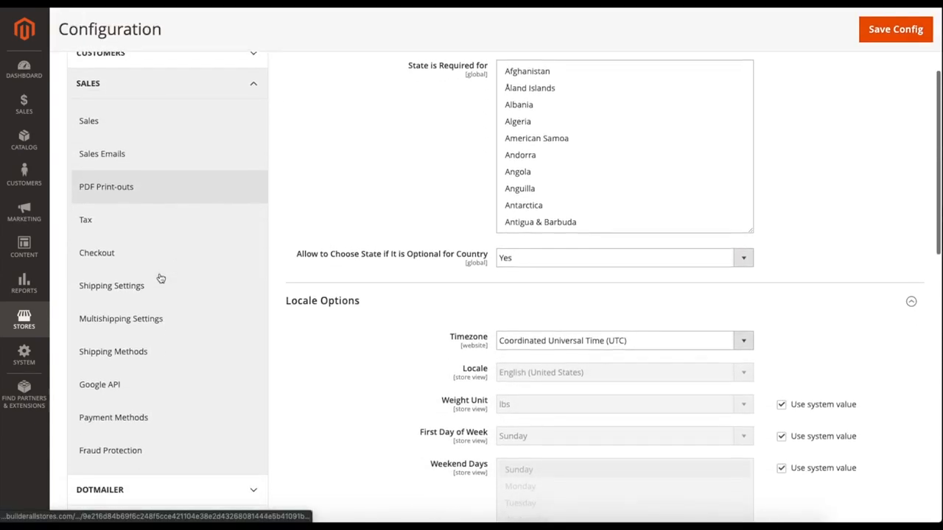
click(156, 285)
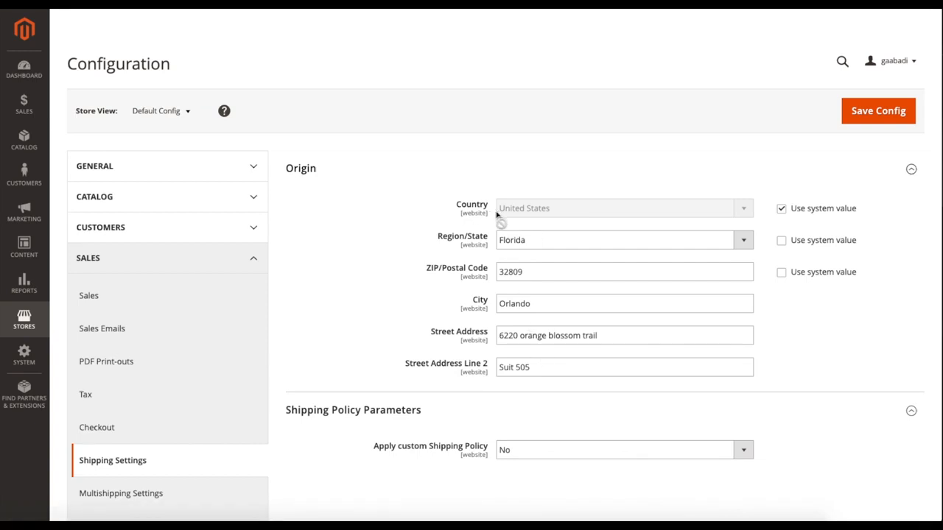
Try applying a custom Shipping Policy in the Shipping Policy Parameters, and return the option to No.
scroll(495, 221, down, 1)
scroll(494, 221, down, 3)
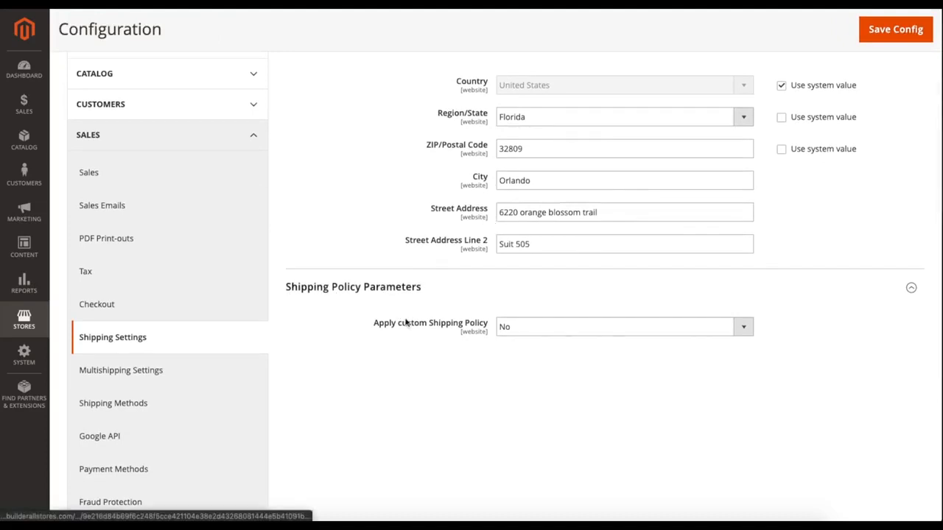
click(512, 332)
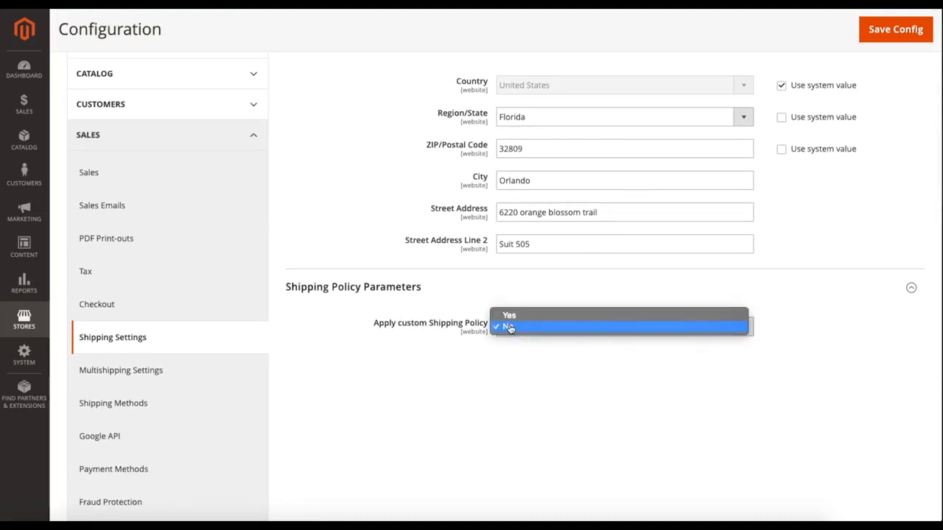
click(510, 315)
click(558, 374)
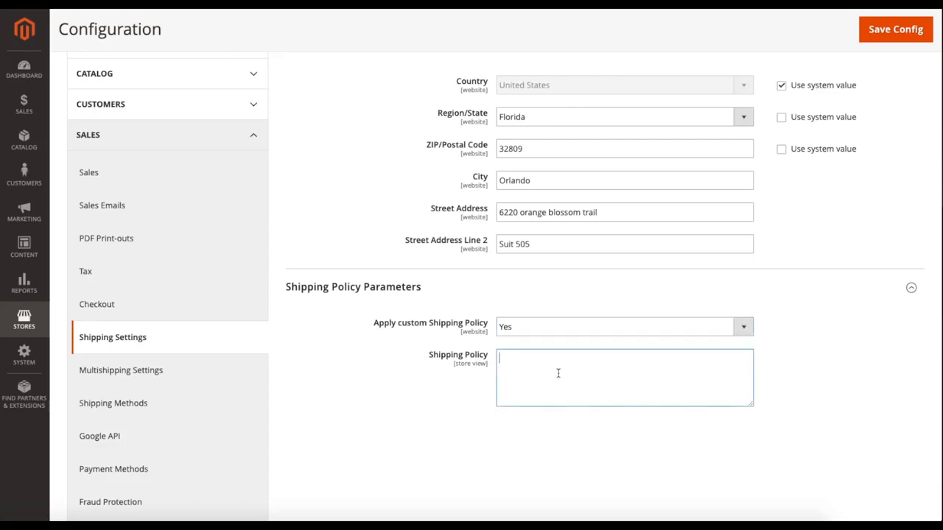
click(529, 333)
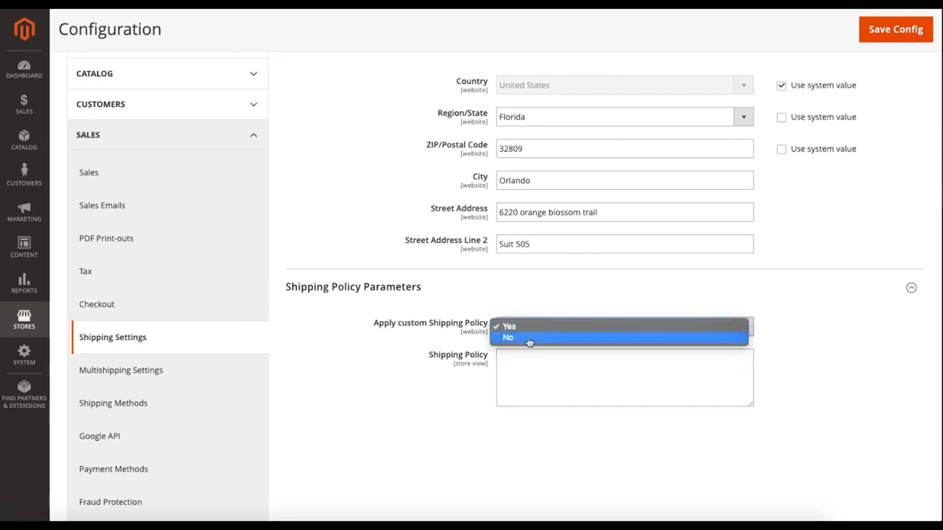
click(531, 337)
Save the Shipping Settings configuration and open Multishipping Settings under Sales.
scroll(457, 353, up, 3)
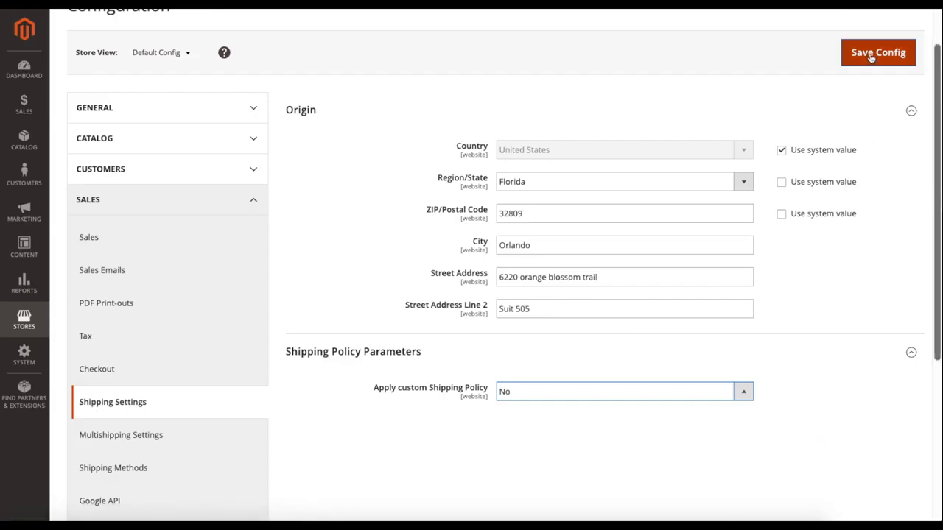
click(872, 56)
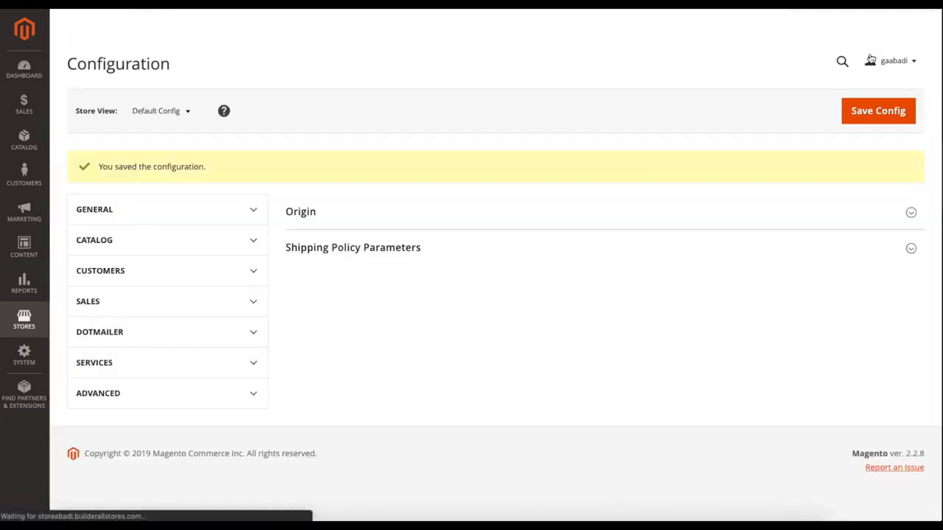
scroll(361, 290, down, 3)
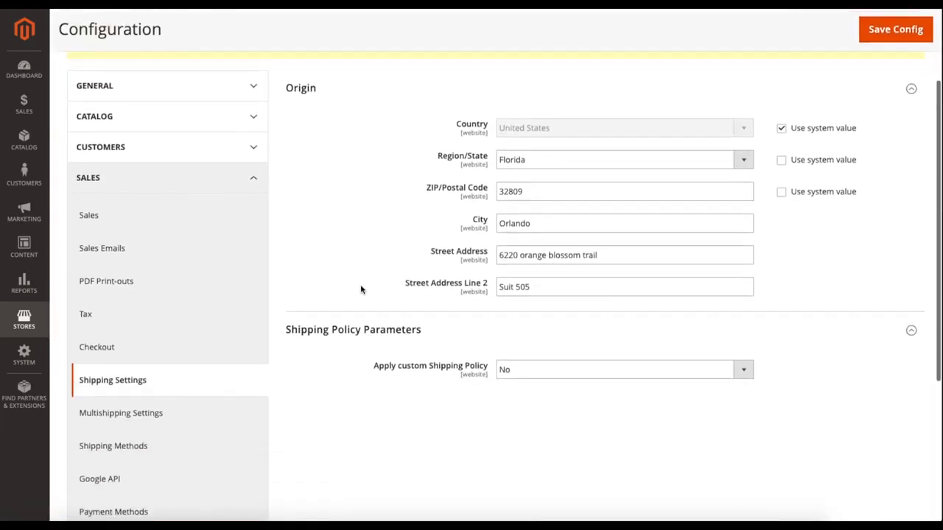
click(147, 420)
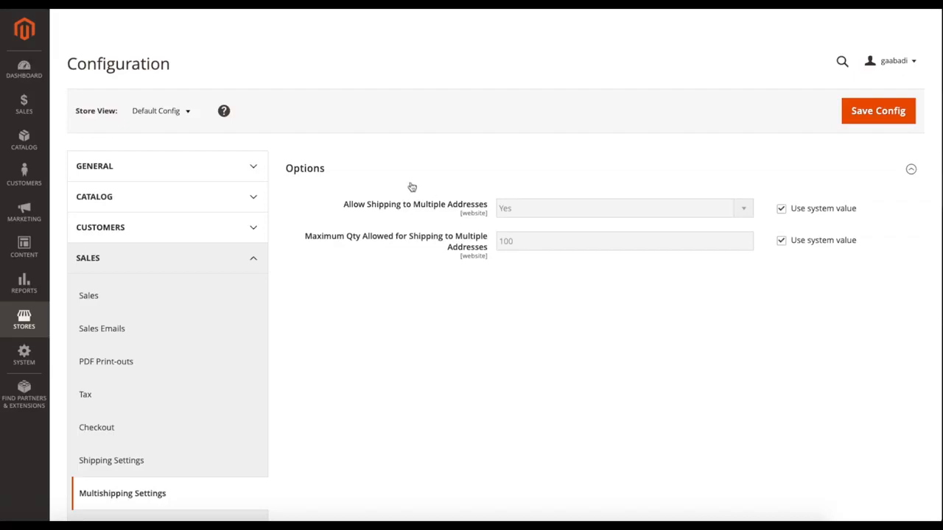
Try overriding the system value of Allow Shipping to Multiple Addresses, and restore the system value.
drag(380, 206, 459, 207)
click(459, 209)
click(780, 211)
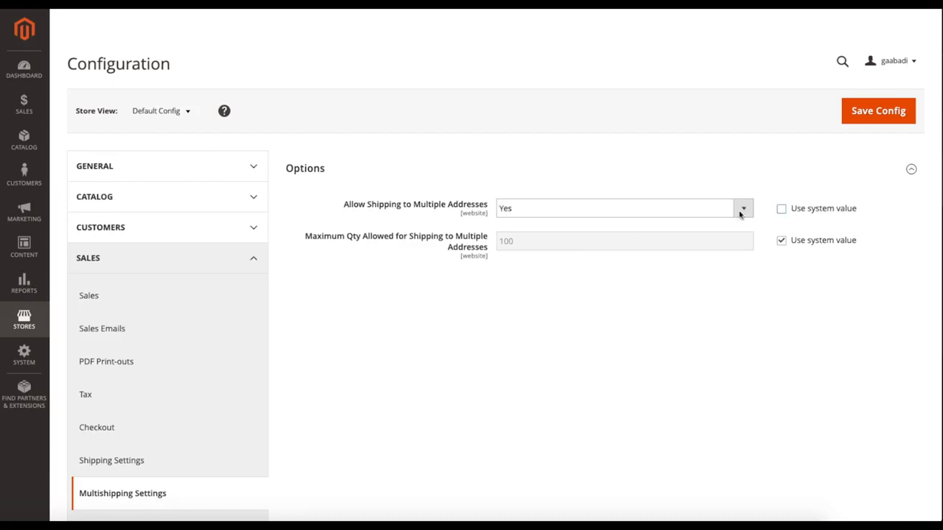
click(634, 216)
click(585, 220)
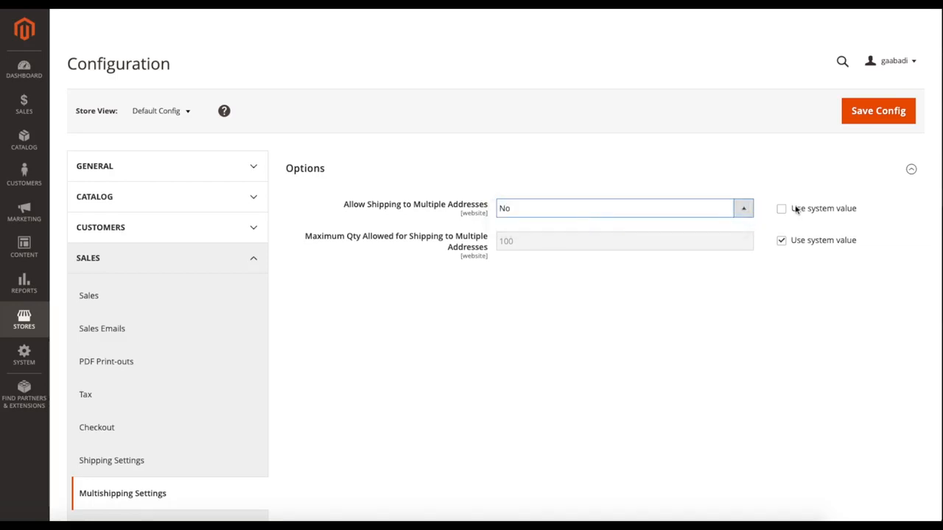
click(535, 210)
click(565, 199)
click(783, 209)
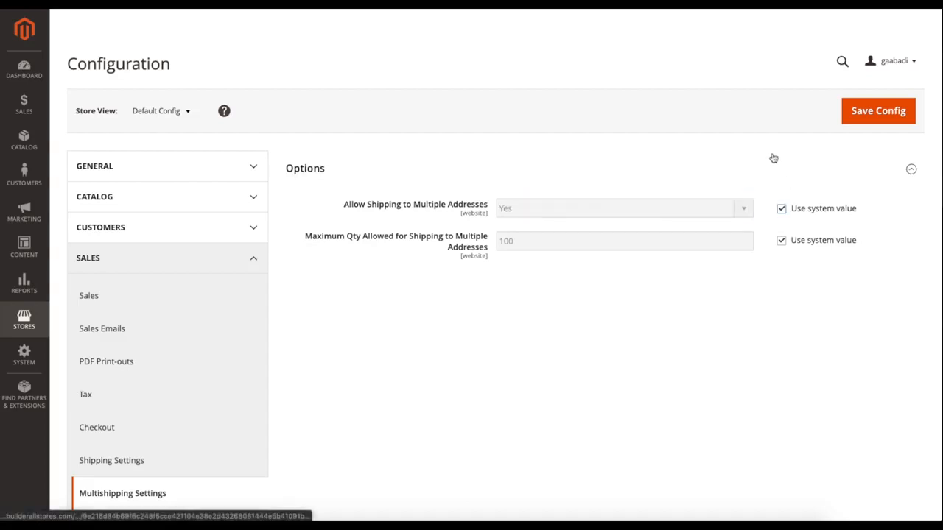
Save the Multishipping Settings configuration and open Shipping Methods under Sales.
click(863, 116)
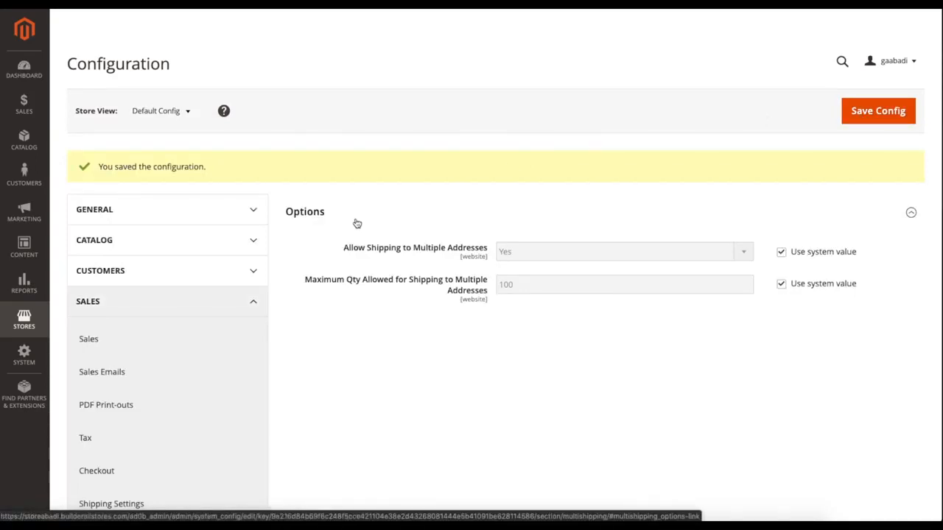
scroll(365, 244, down, 2)
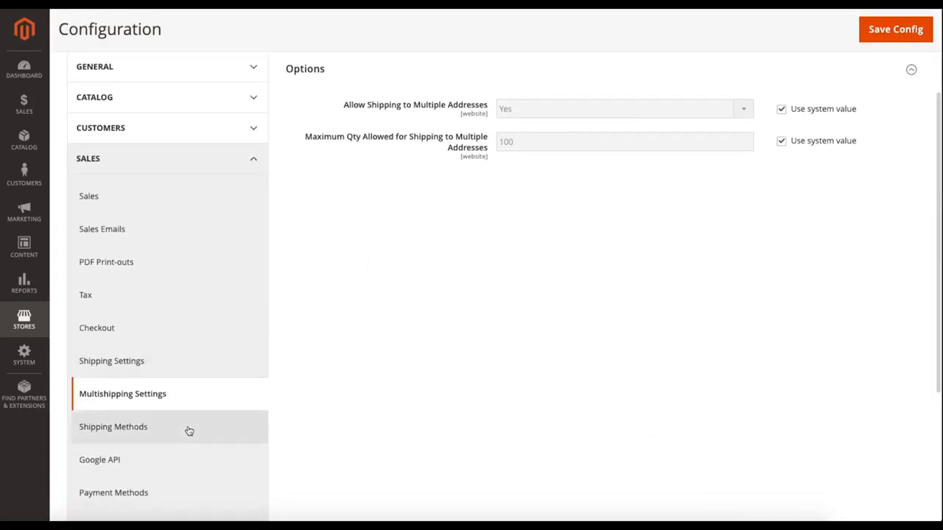
click(189, 432)
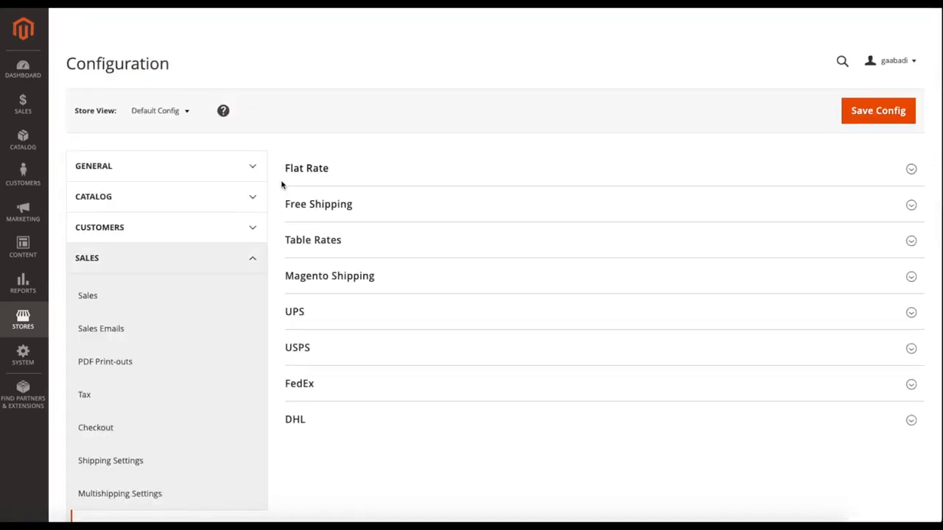
Expand the Flat Rate shipping method and review its options.
scroll(281, 185, down, 1)
scroll(281, 185, up, 1)
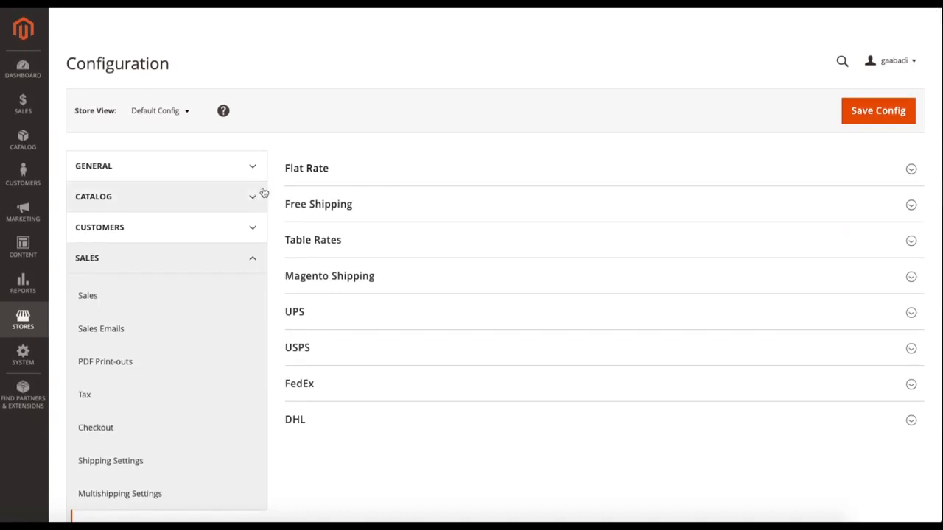
click(322, 170)
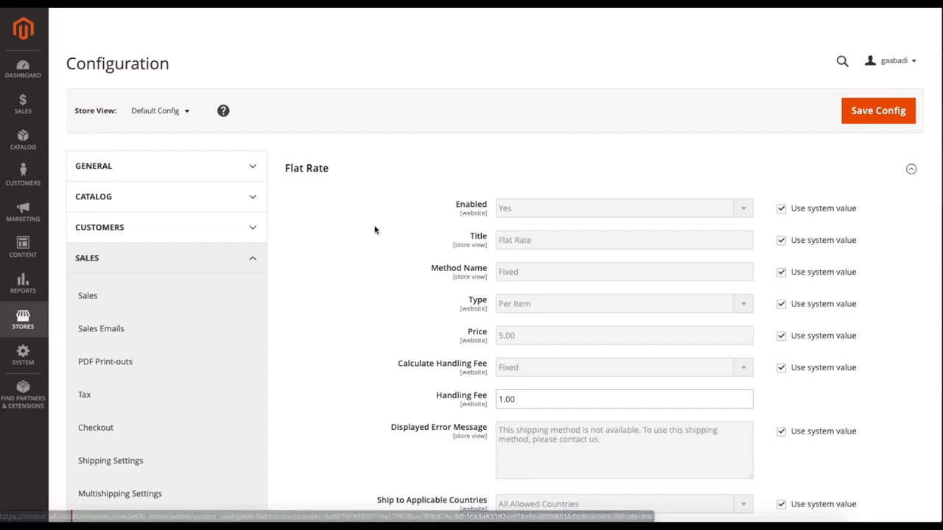
scroll(374, 230, down, 2)
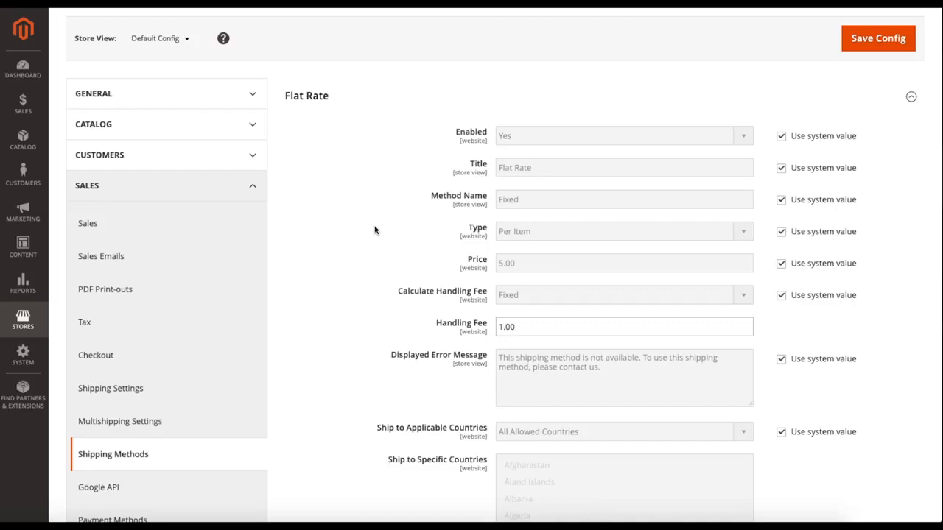
scroll(375, 230, up, 1)
scroll(375, 229, down, 2)
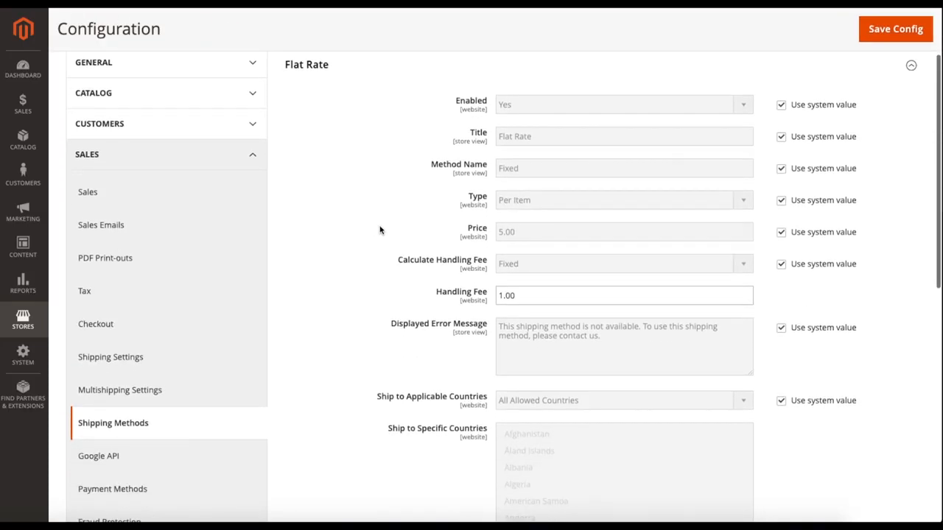
scroll(376, 219, up, 1)
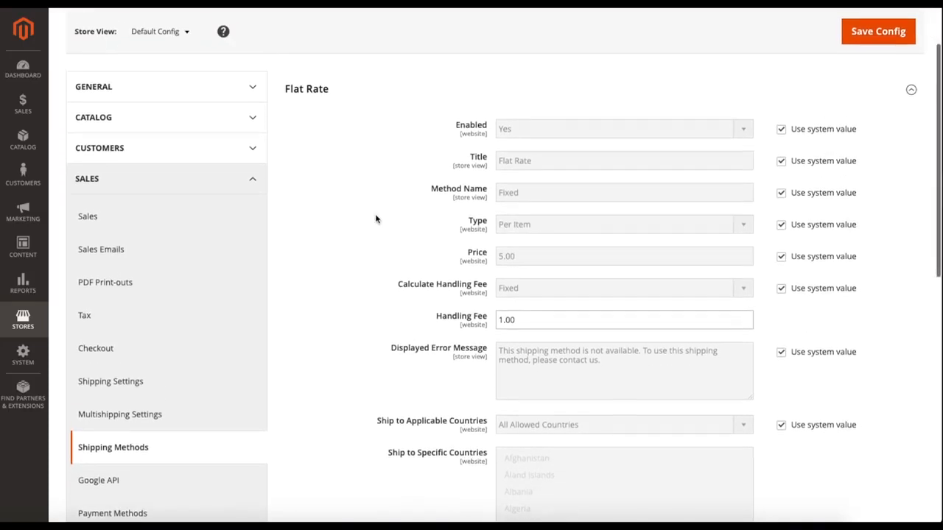
Try setting the Flat Rate method's Enabled option to No, and restore Yes with the system value.
click(781, 131)
click(621, 128)
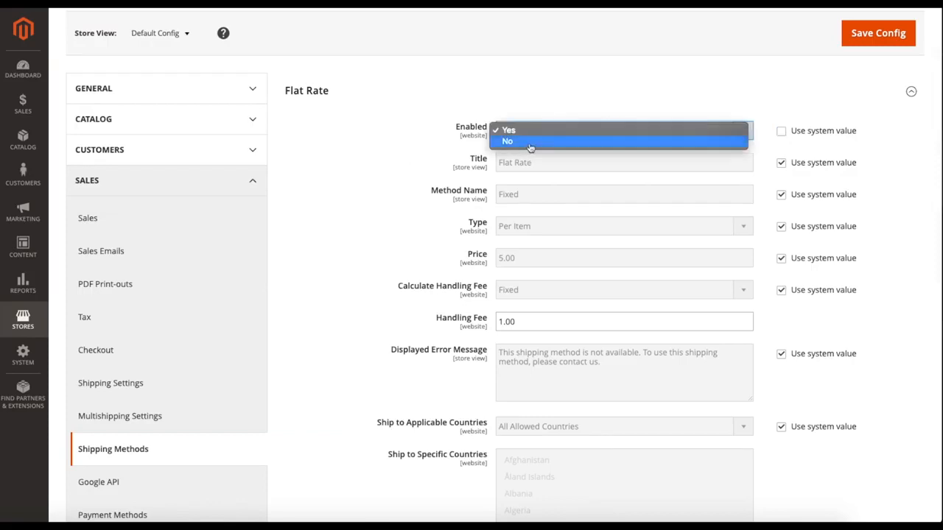
click(533, 143)
click(535, 138)
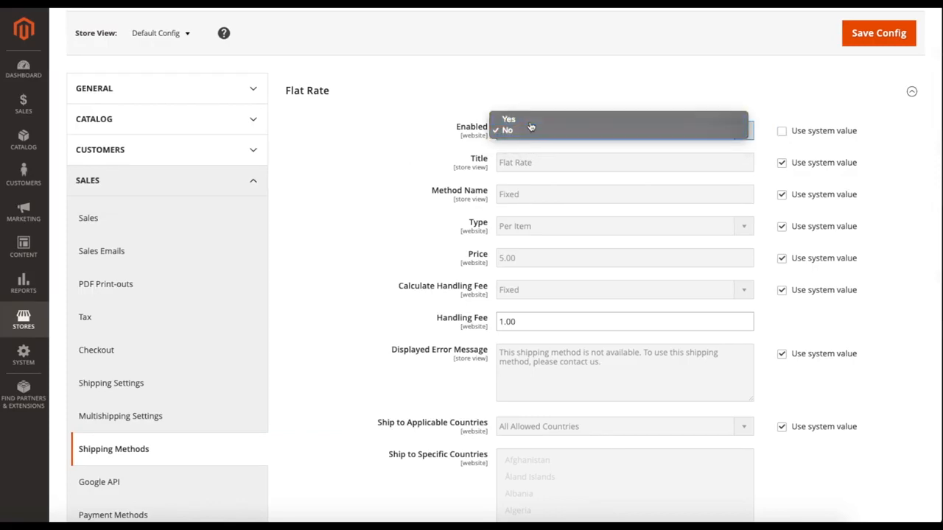
click(532, 121)
click(781, 132)
Override the system value for the Flat Rate Type and set it to None.
scroll(476, 147, down, 1)
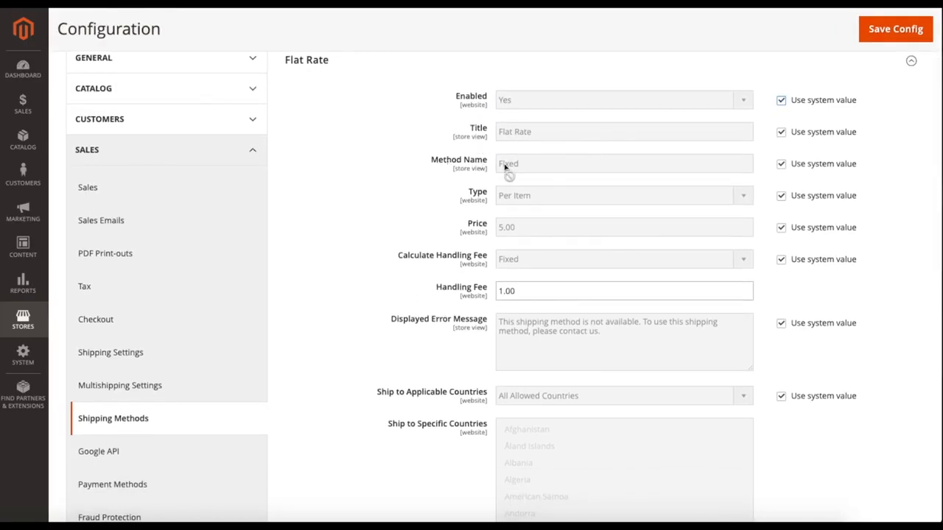
scroll(472, 162, up, 2)
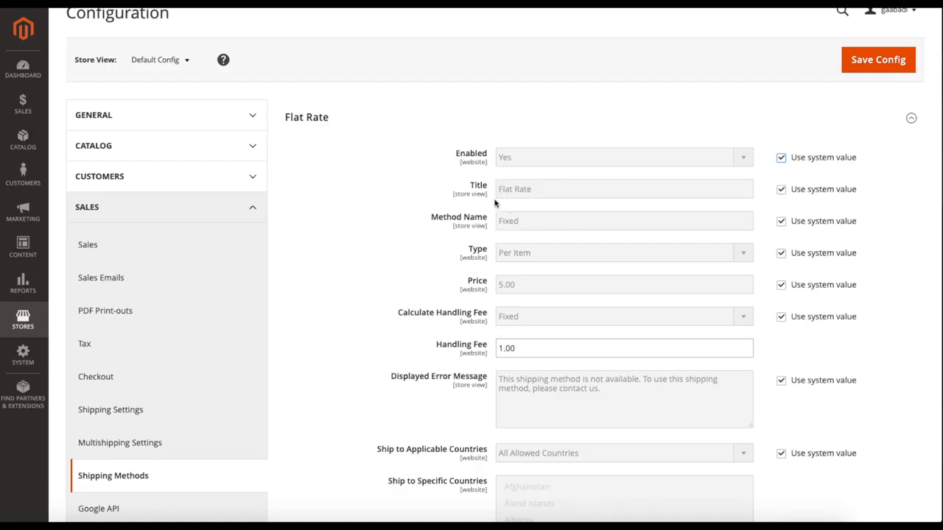
scroll(494, 204, down, 1)
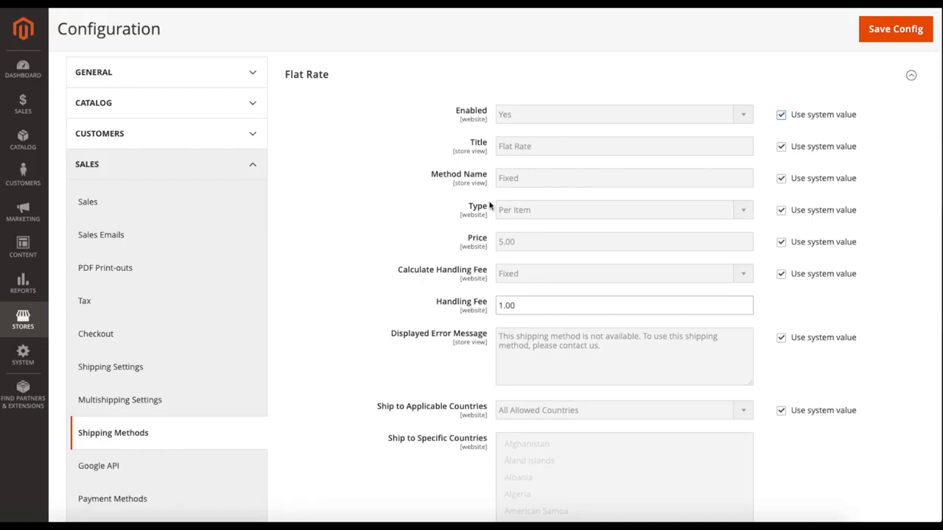
scroll(490, 206, down, 1)
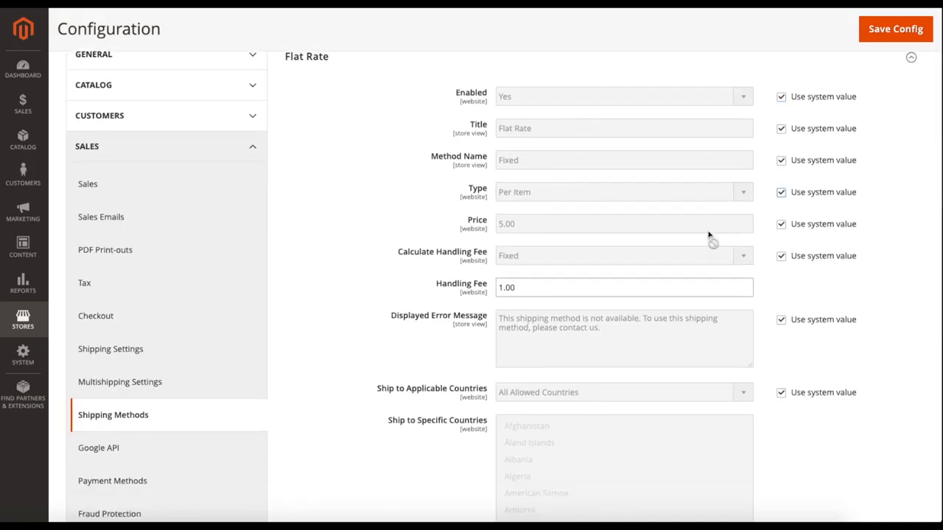
click(780, 194)
click(670, 200)
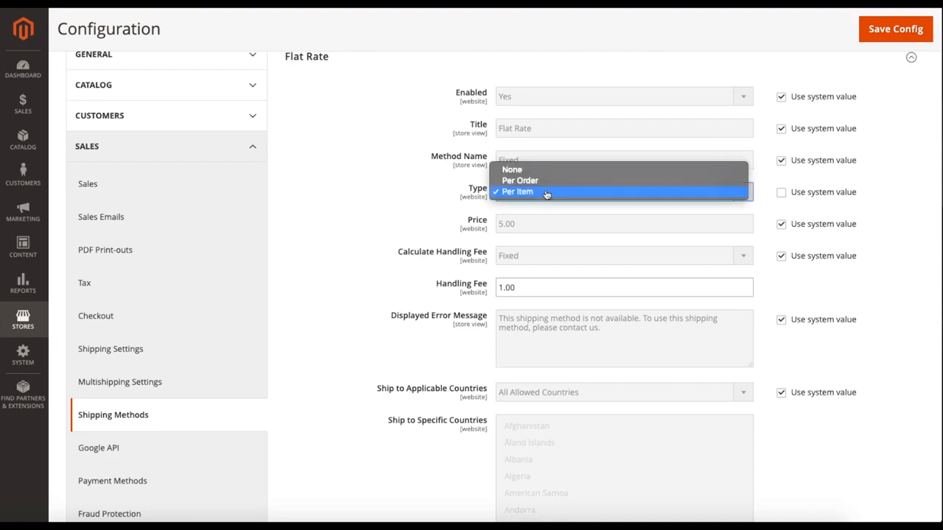
click(520, 181)
click(531, 191)
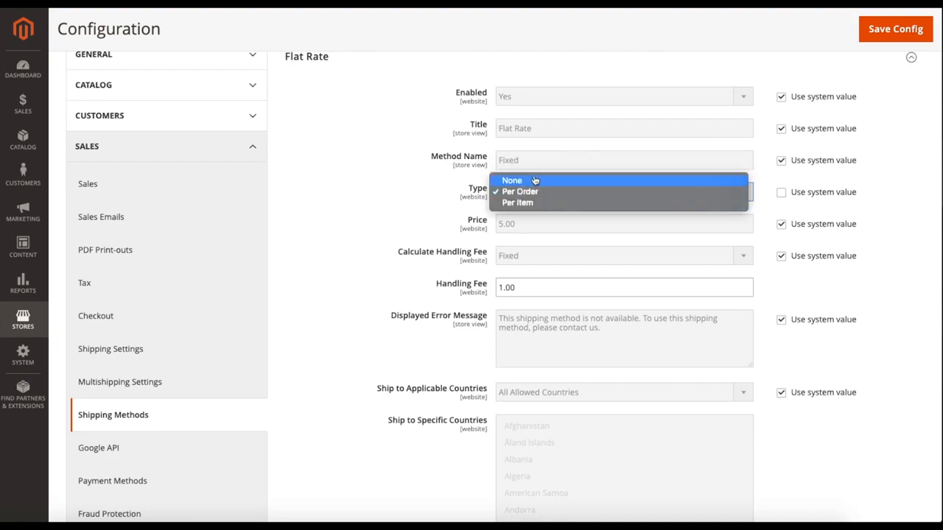
click(532, 179)
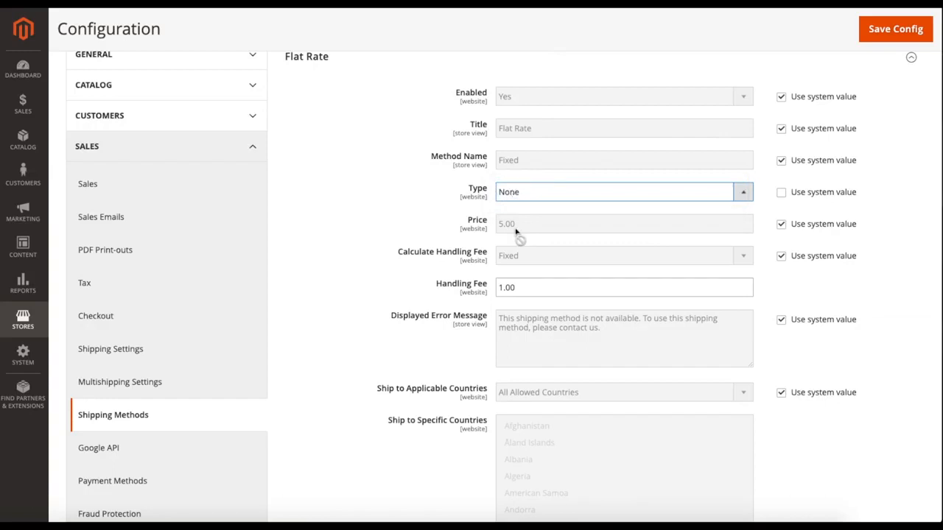
Review the Price and Handling Fee values of the Flat Rate shipping method.
drag(523, 231, 479, 229)
click(538, 230)
drag(538, 229, 470, 228)
scroll(470, 228, up, 1)
click(470, 228)
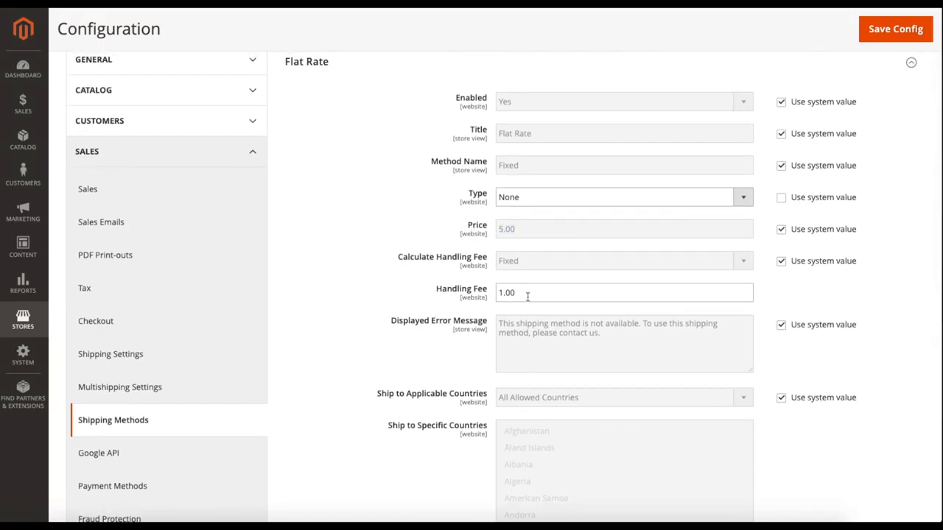
click(527, 296)
drag(527, 295, 494, 288)
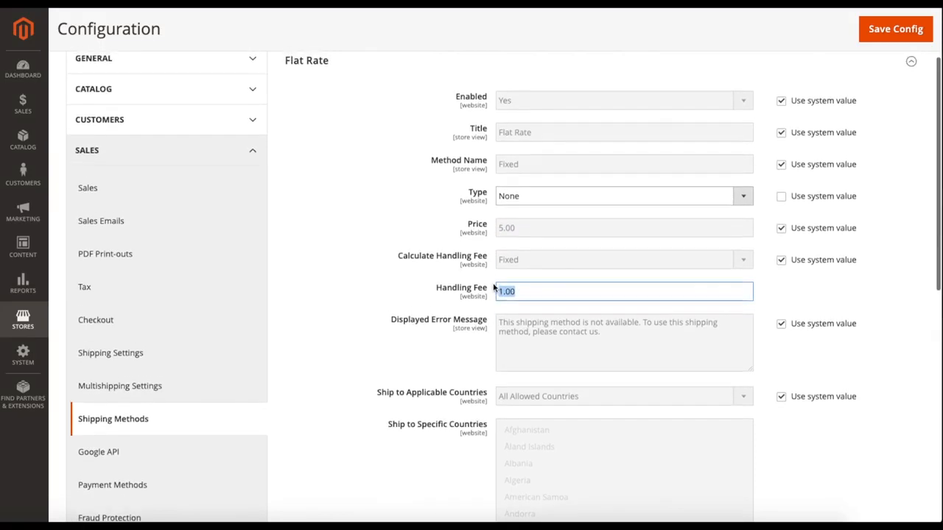
Restore the system value for the Flat Rate method's Type.
click(530, 287)
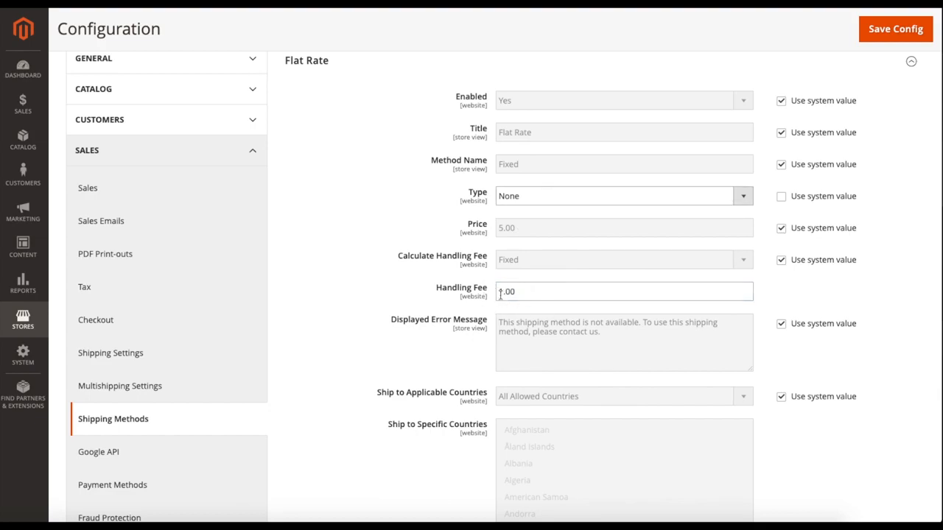
click(781, 196)
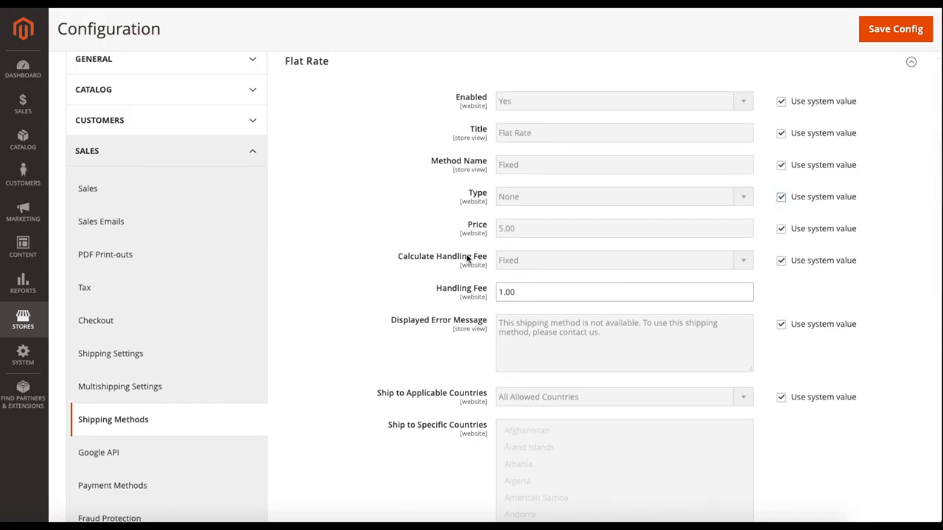
Try Percent for the Flat Rate method's Calculate Handling Fee, and restore Fixed with the system value.
click(782, 261)
click(646, 262)
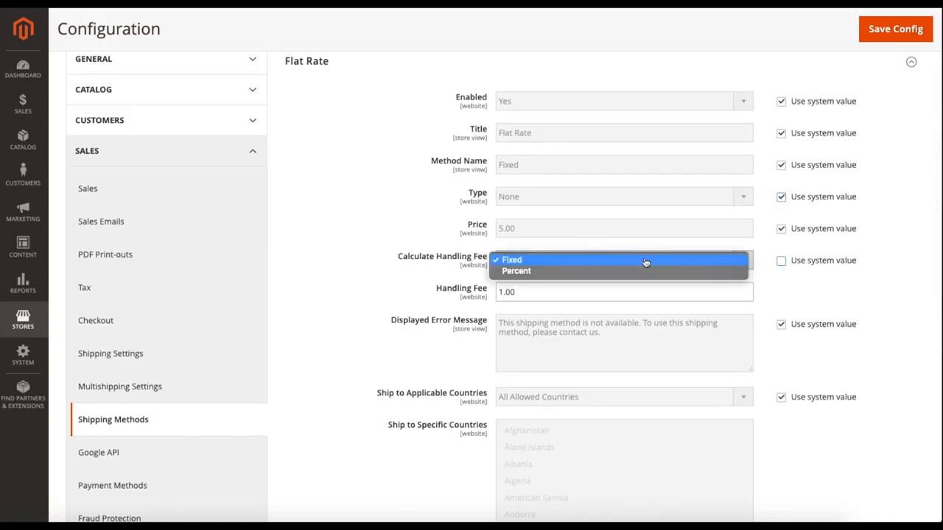
click(567, 271)
click(589, 263)
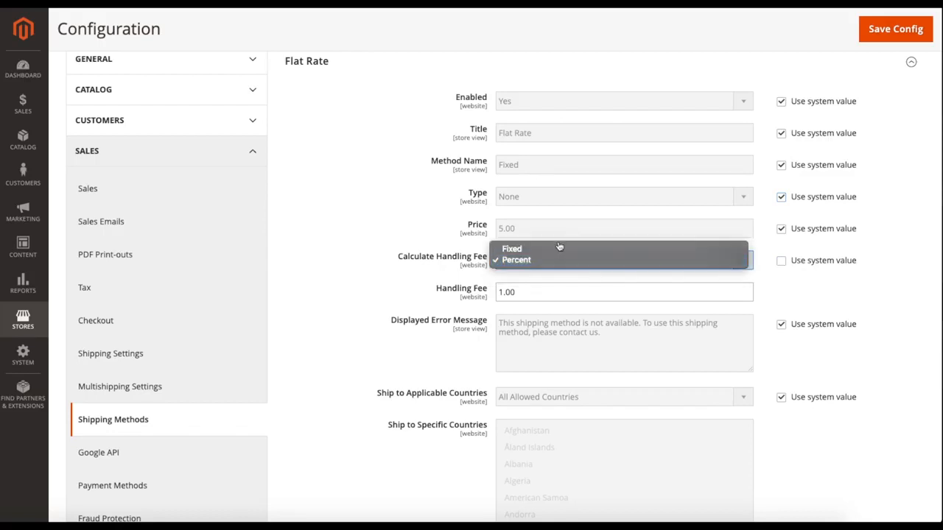
click(560, 249)
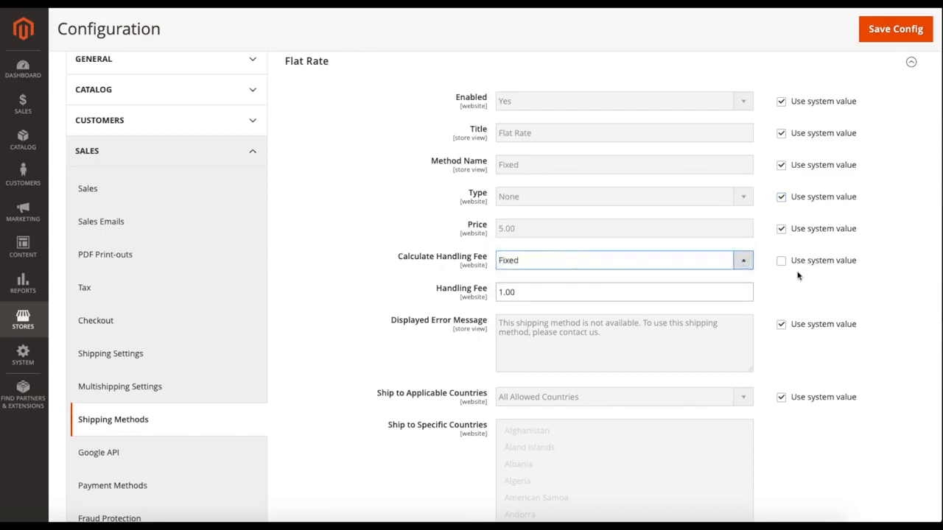
click(784, 265)
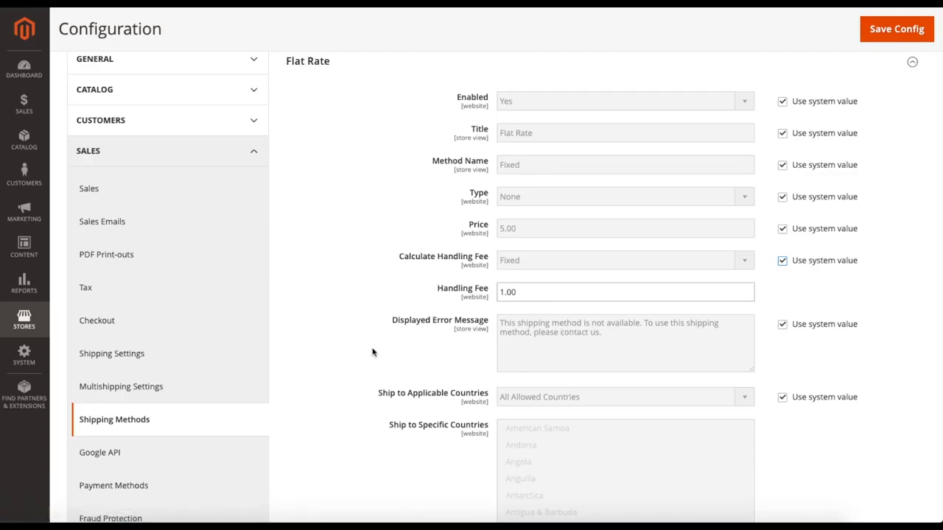
Override the system value for Flat Rate's Ship to Applicable Countries, try Specific Countries, and set it to All Allowed Countries.
scroll(373, 352, down, 1)
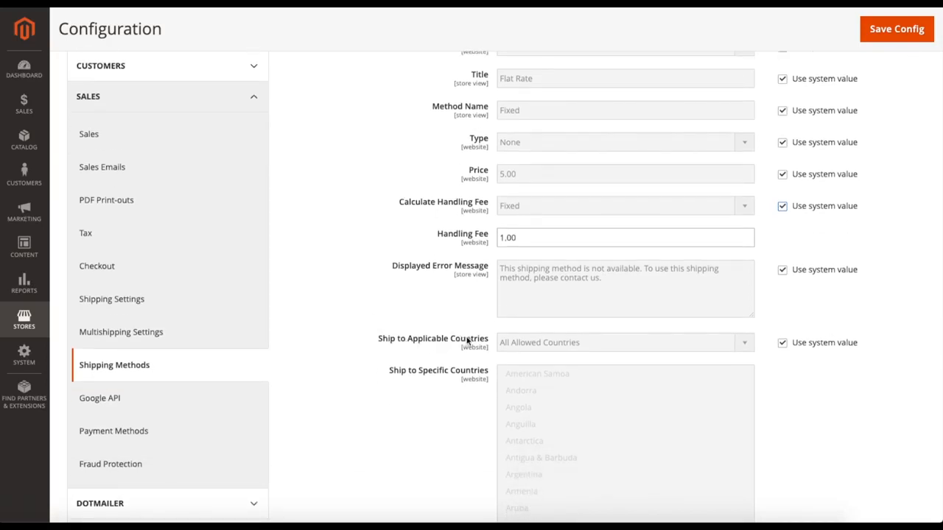
click(782, 343)
click(659, 344)
click(593, 355)
scroll(582, 400, down, 1)
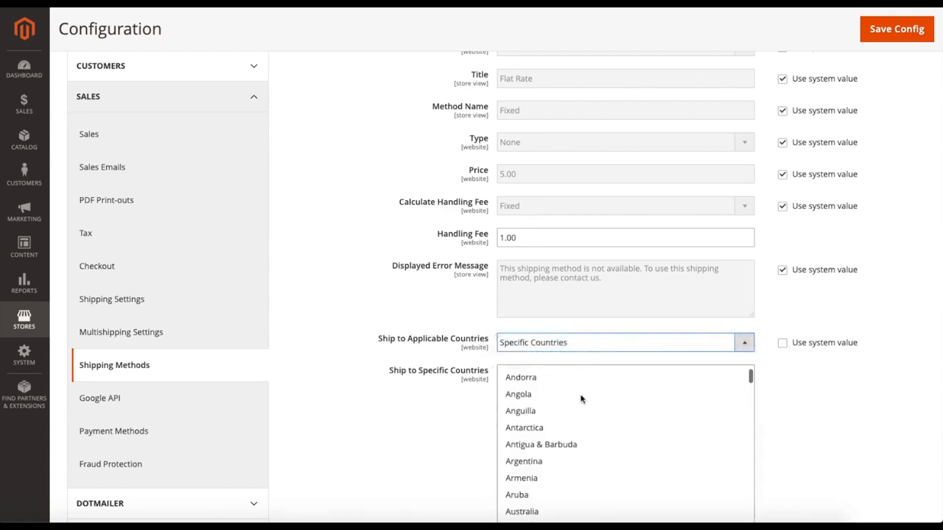
click(551, 344)
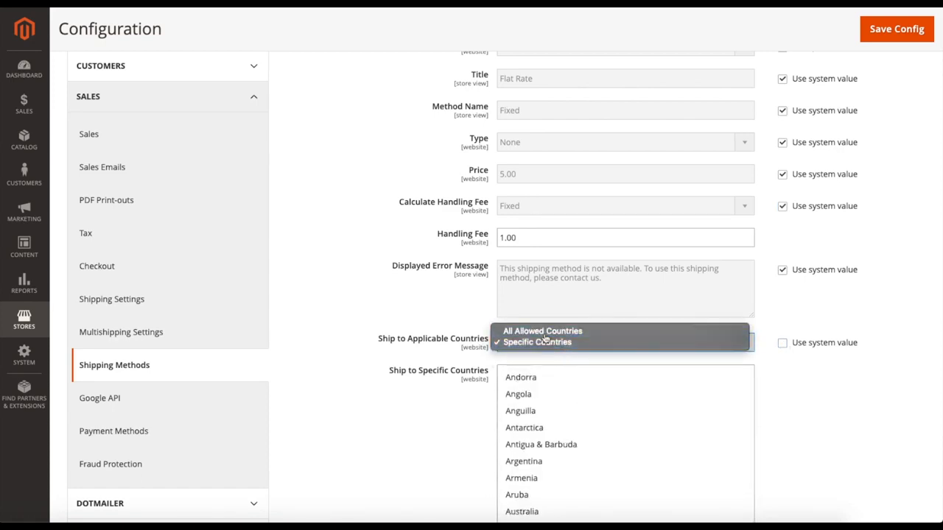
click(534, 331)
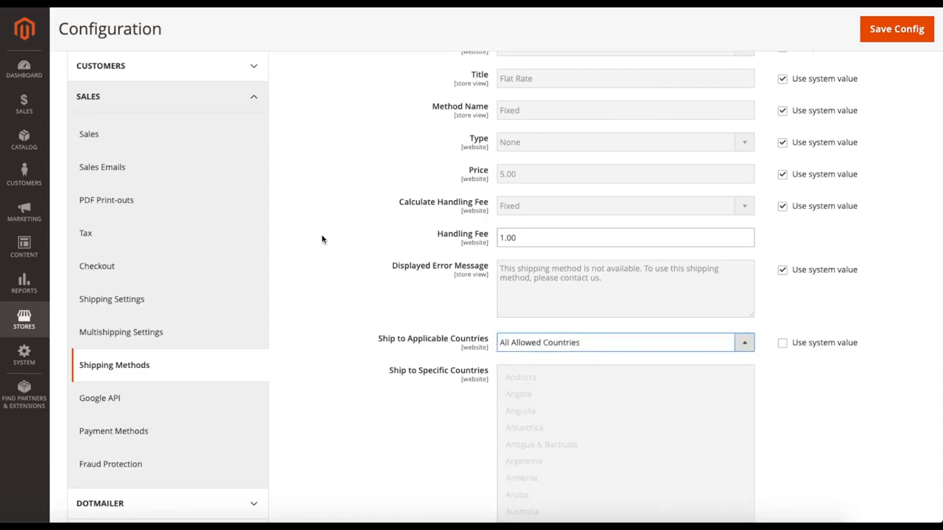
scroll(381, 232, up, 3)
click(252, 126)
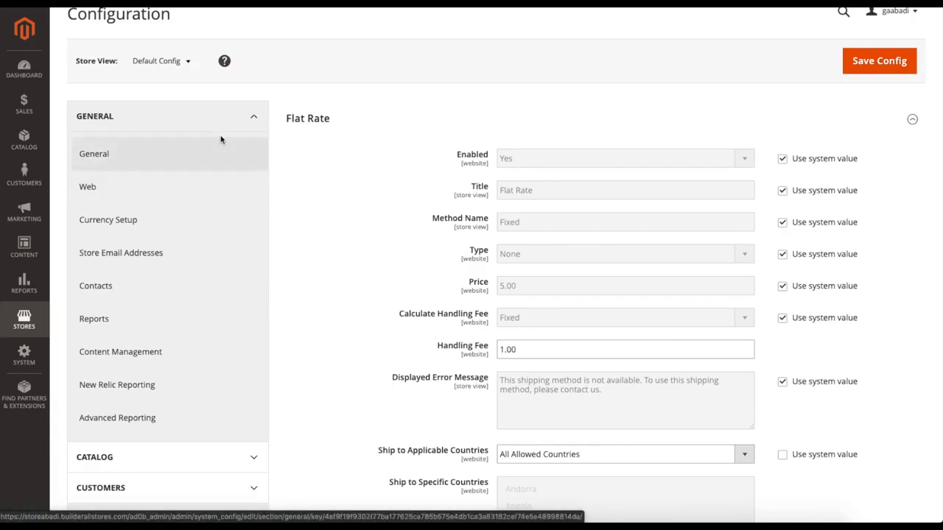
click(236, 121)
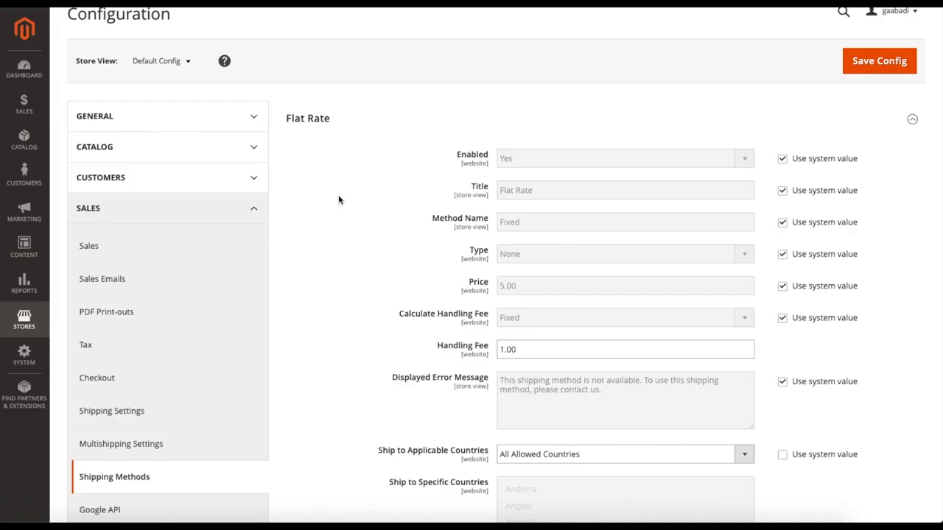
Try setting Flat Rate's Show Method if Not Applicable to Yes, and set it back to No.
scroll(349, 210, down, 1)
scroll(345, 217, down, 3)
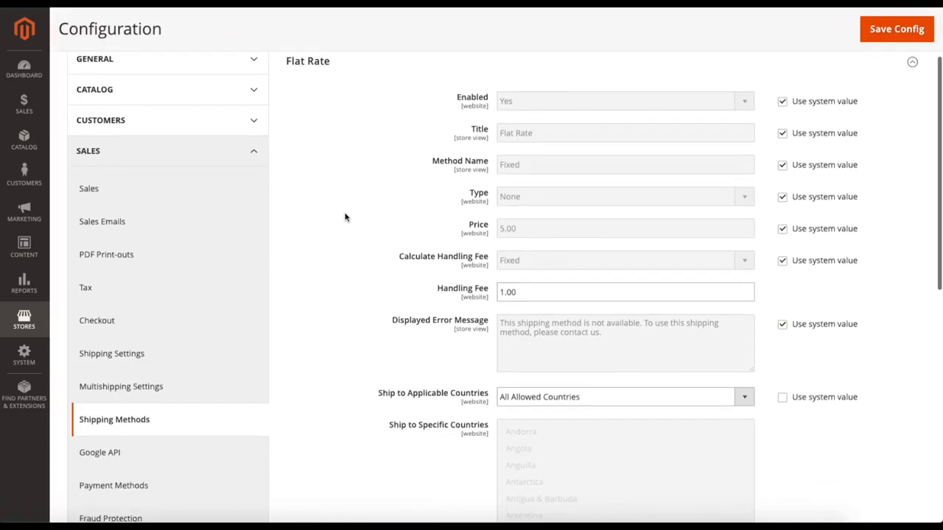
scroll(345, 217, down, 5)
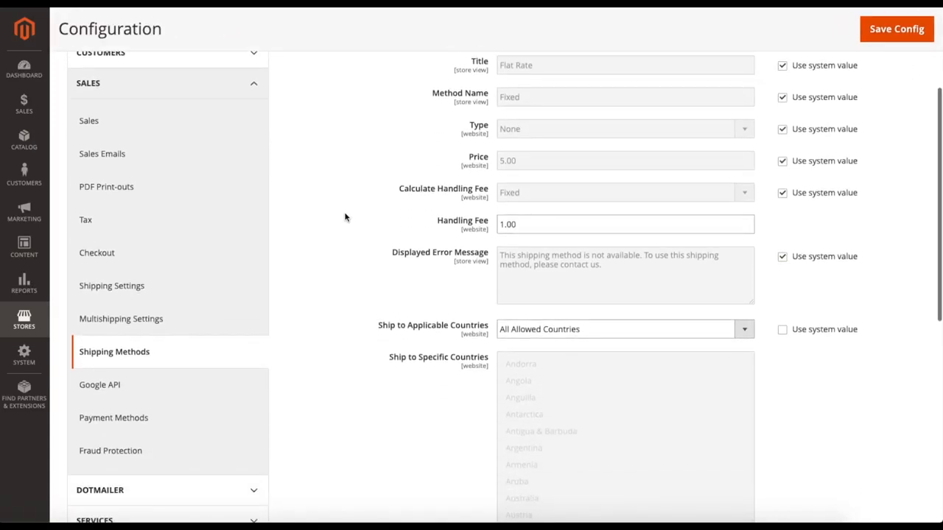
scroll(345, 217, down, 1)
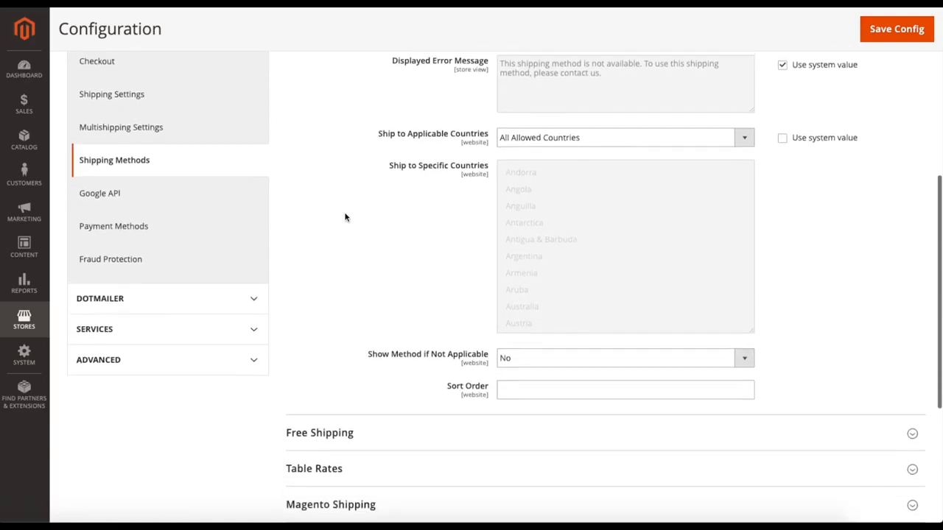
scroll(532, 318, down, 1)
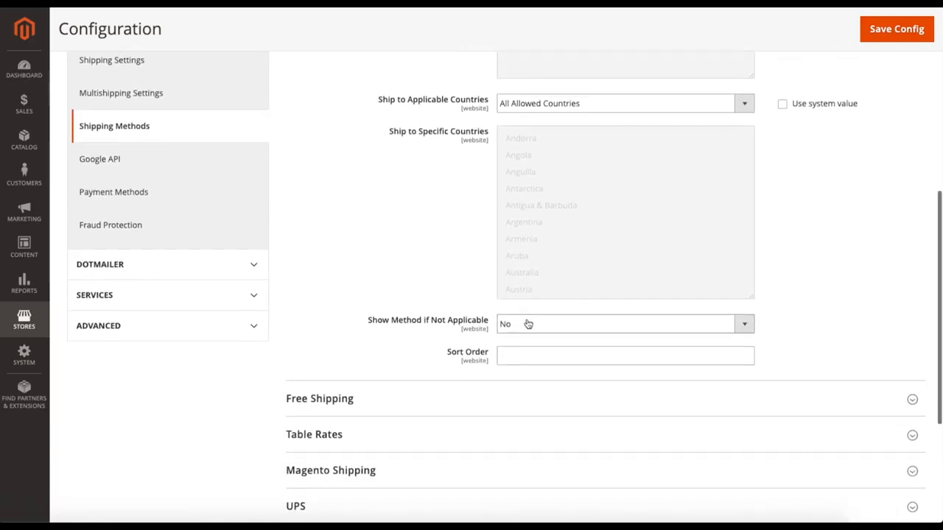
click(529, 323)
click(526, 312)
click(526, 325)
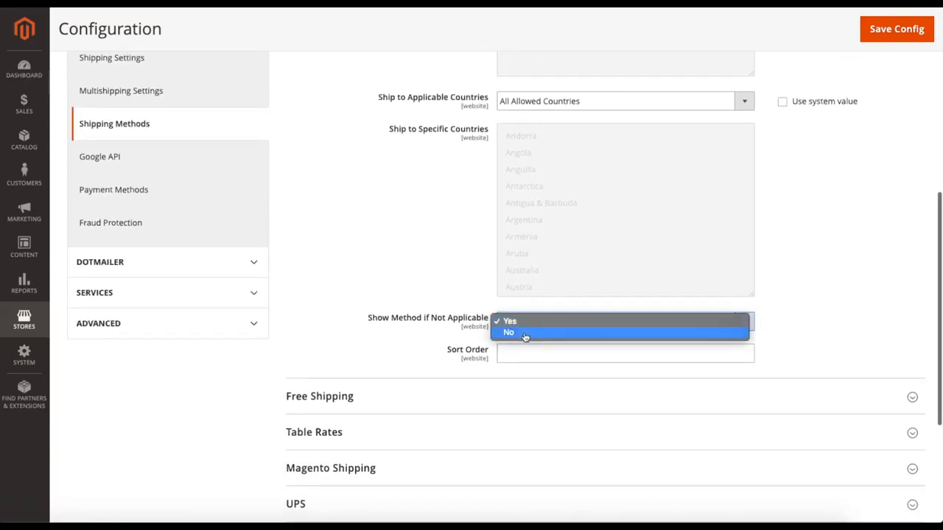
click(522, 334)
Collapse the Flat Rate shipping method and expand Free Shipping.
scroll(520, 341, down, 1)
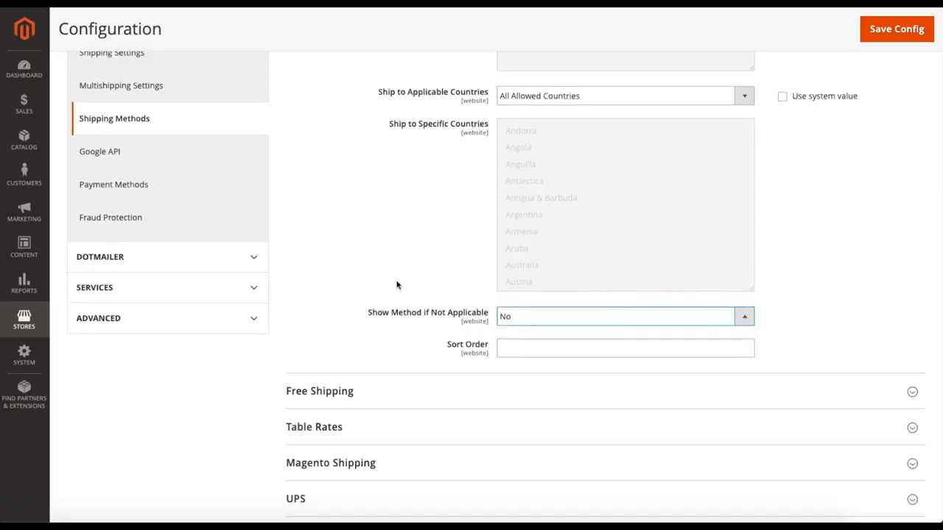
scroll(396, 285, down, 2)
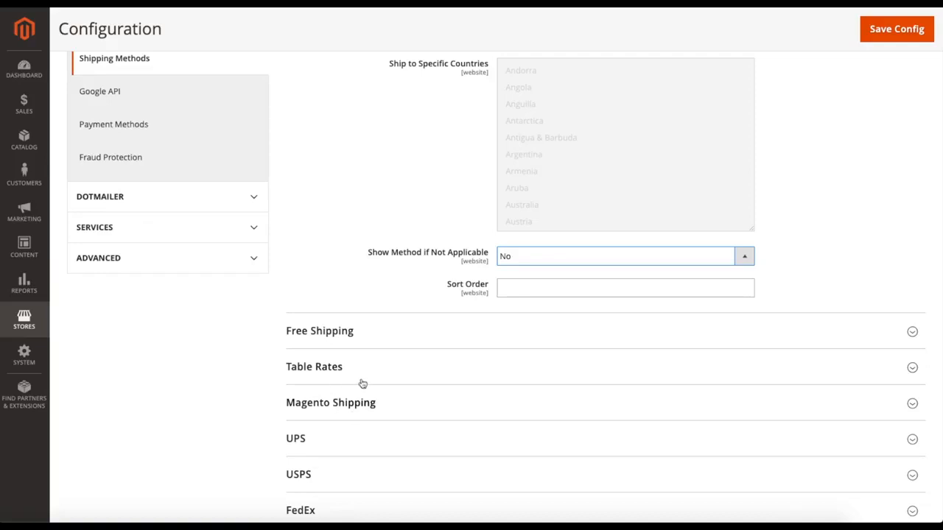
scroll(381, 285, up, 3)
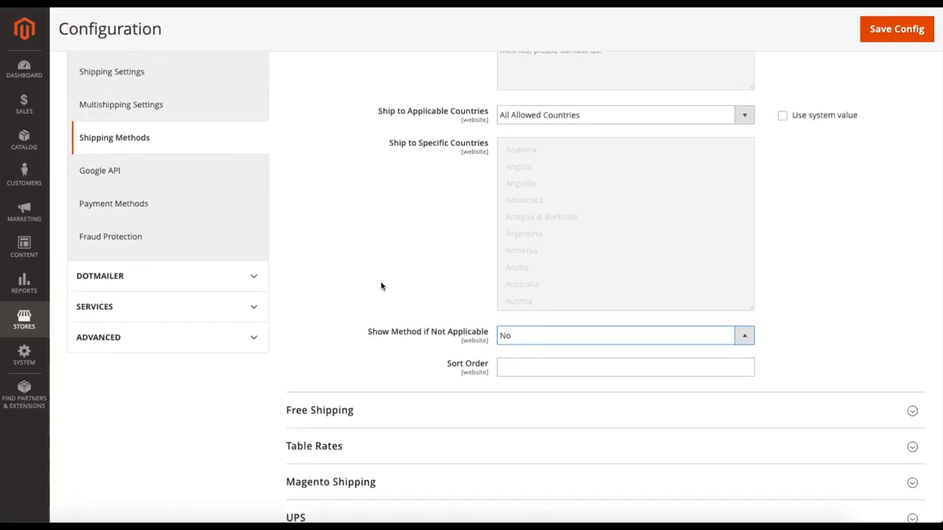
scroll(381, 286, down, 1)
scroll(381, 286, up, 6)
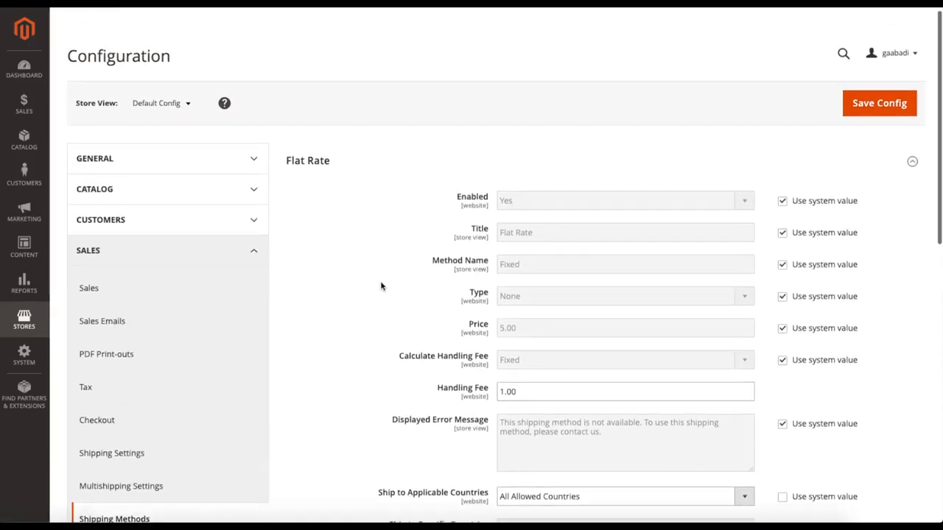
click(343, 160)
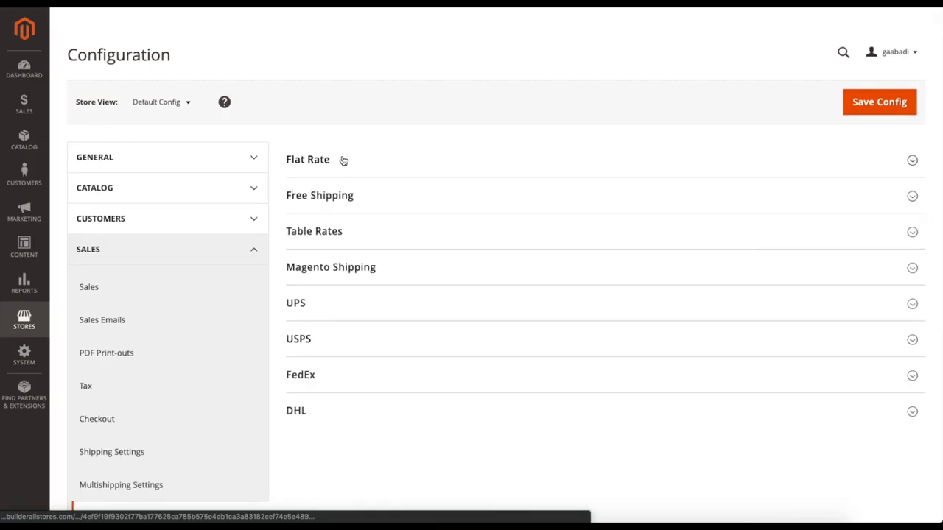
click(344, 196)
Review the Free Shipping options and set the Minimum Order Amount to 50.00.
scroll(378, 252, down, 1)
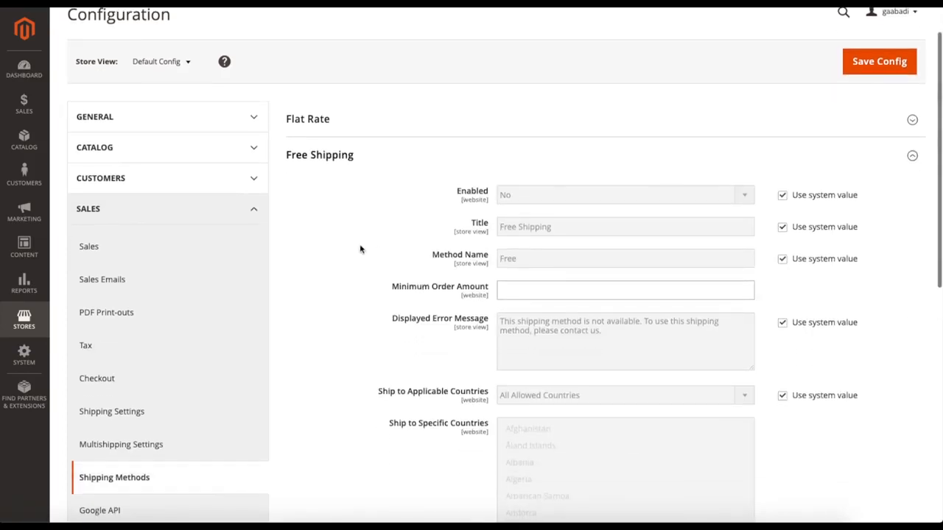
scroll(360, 249, down, 1)
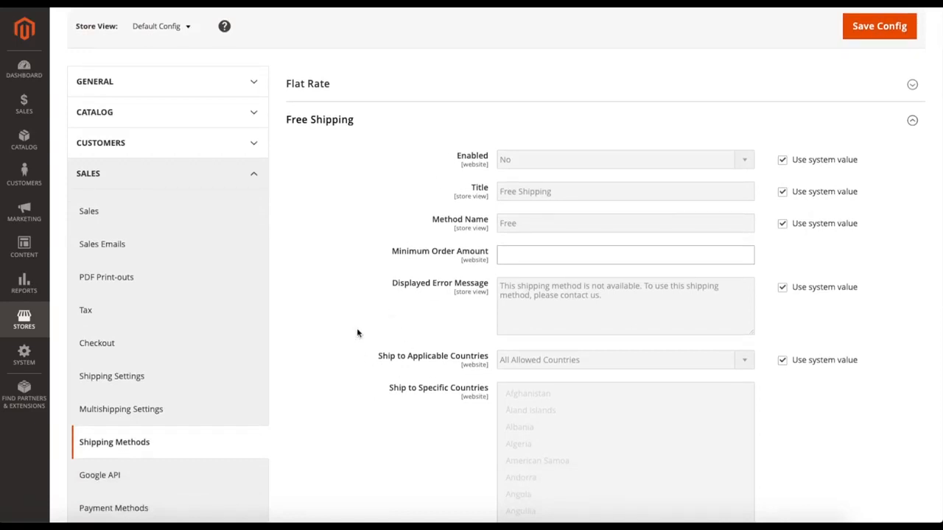
scroll(357, 333, down, 3)
scroll(357, 333, up, 2)
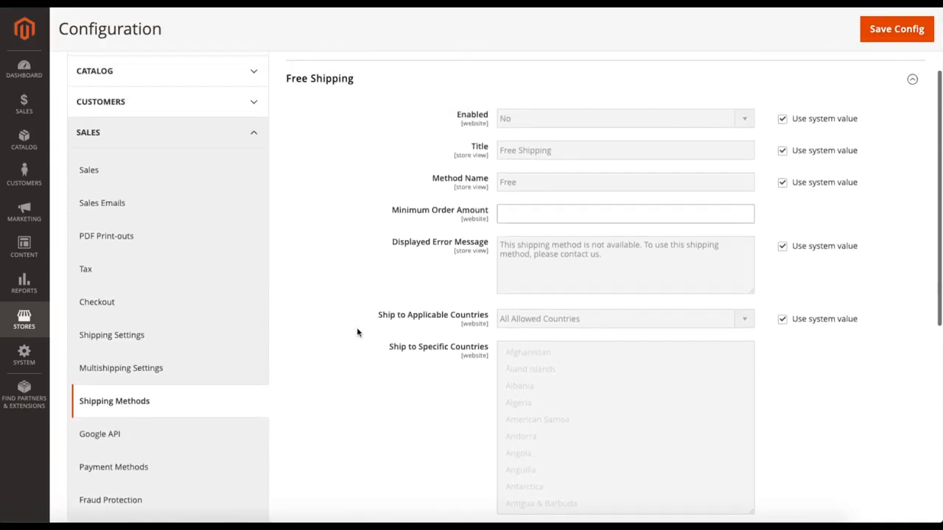
scroll(357, 333, up, 1)
click(513, 233)
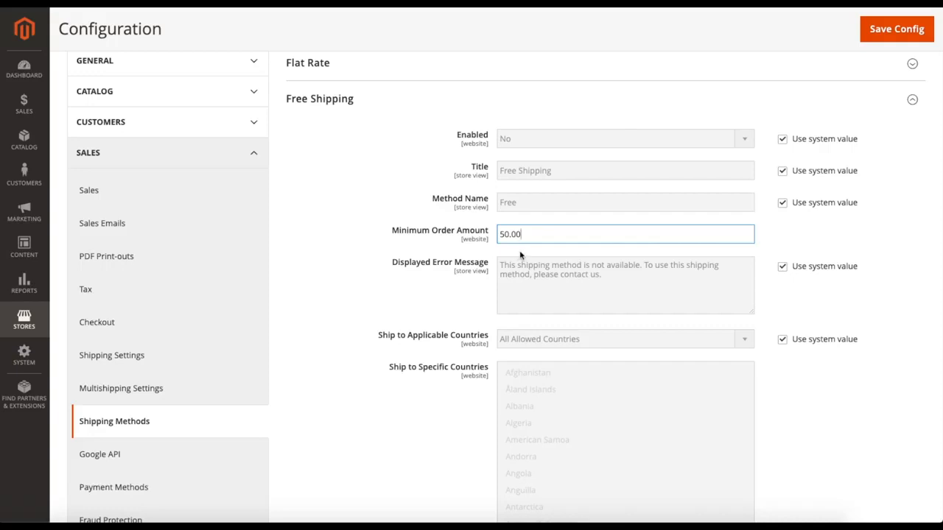
scroll(528, 239, up, 1)
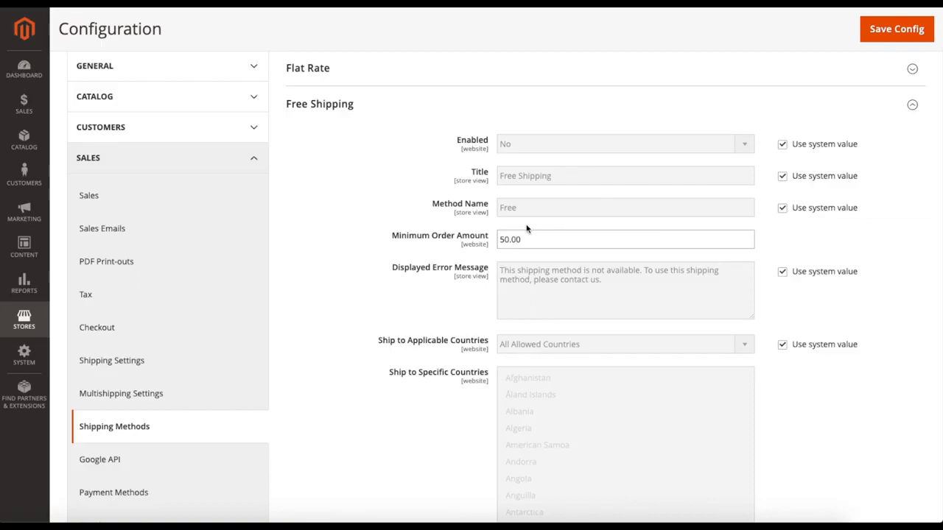
Collapse the Free Shipping method after checking its remaining options, and expand Table Rates.
scroll(492, 275, down, 5)
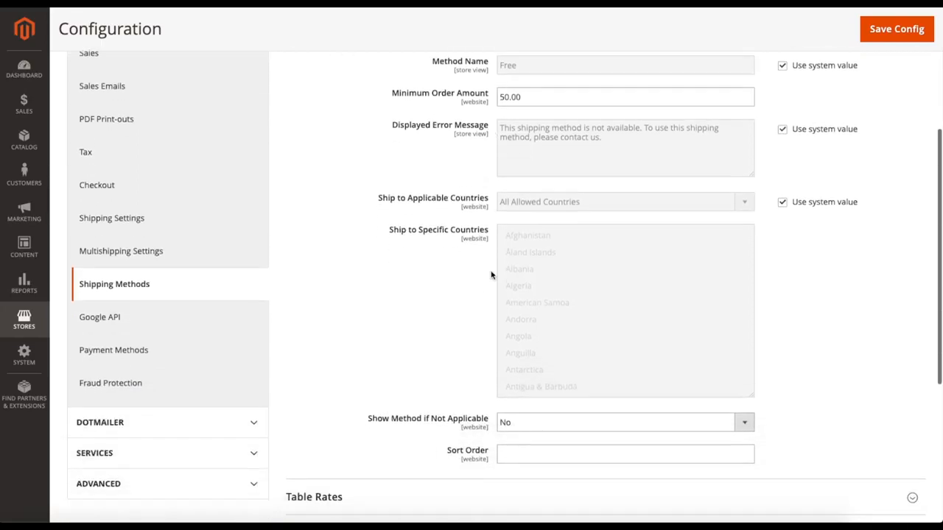
scroll(385, 273, up, 4)
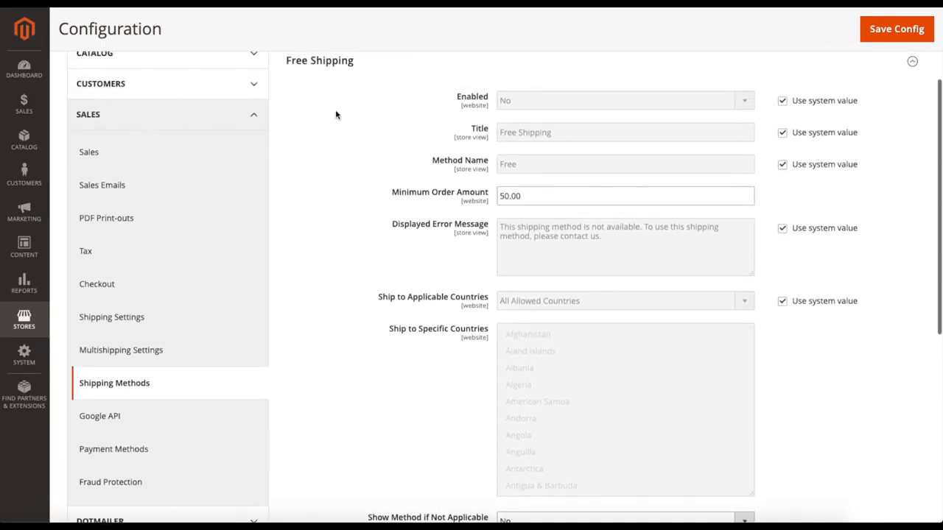
click(333, 61)
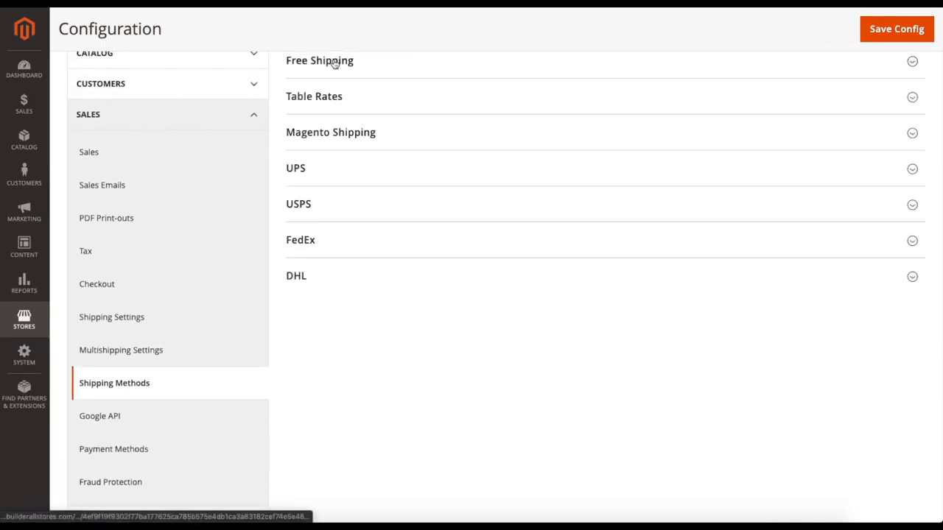
click(352, 98)
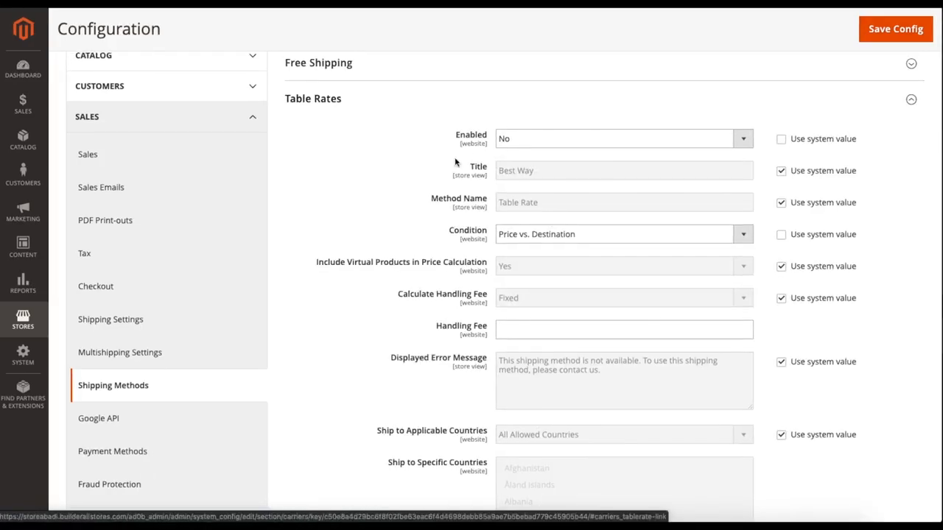
Review the Table Rates options and the available Condition choices, keeping Price vs. Destination selected.
scroll(423, 162, down, 3)
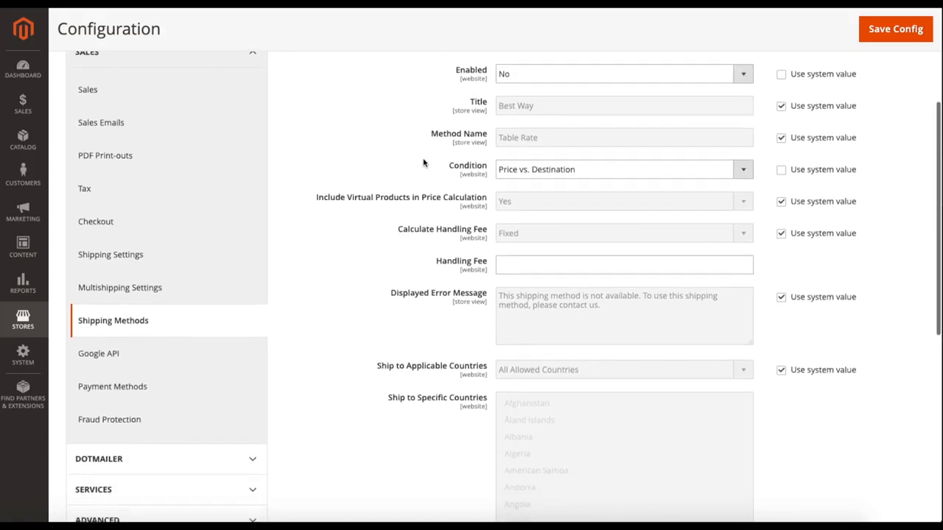
scroll(417, 168, up, 2)
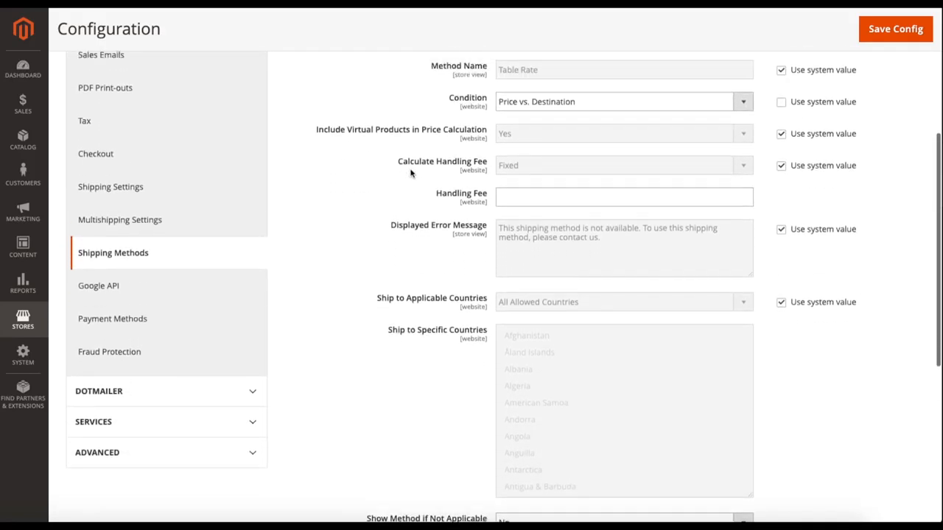
scroll(457, 194, up, 1)
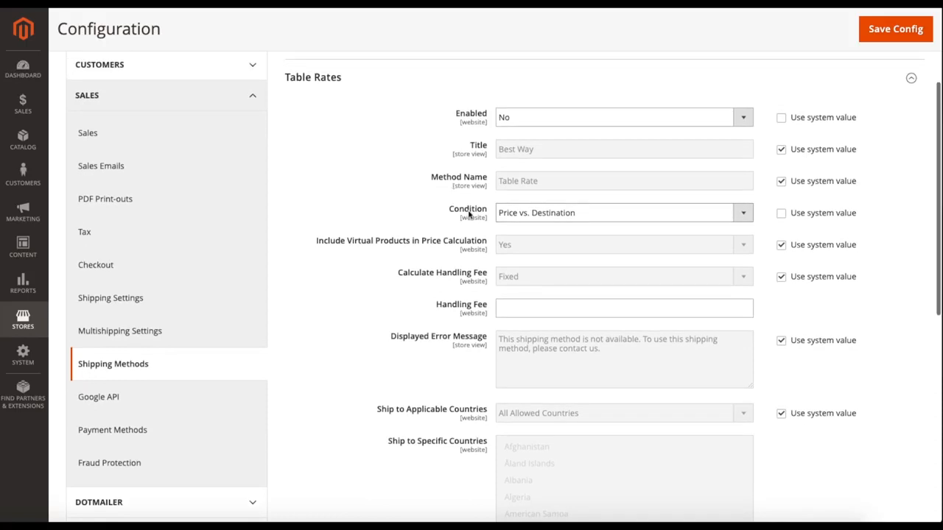
click(522, 213)
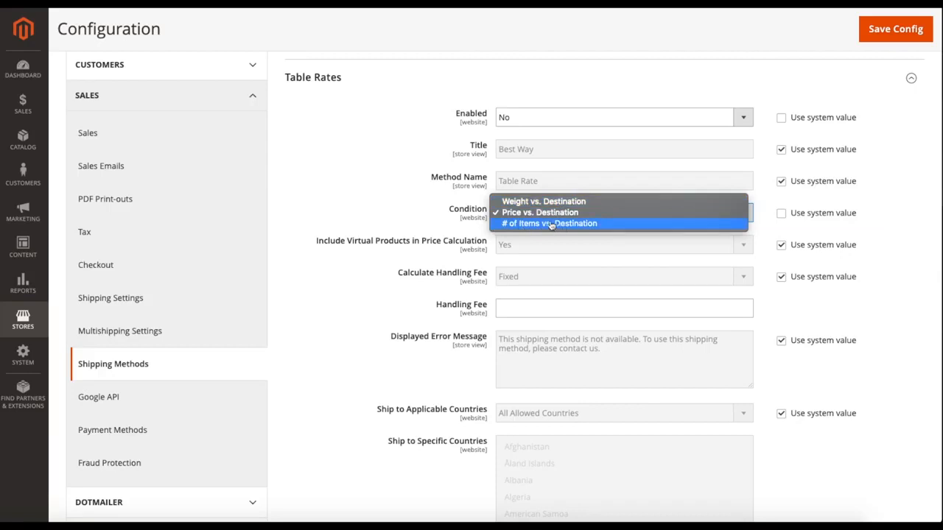
click(516, 214)
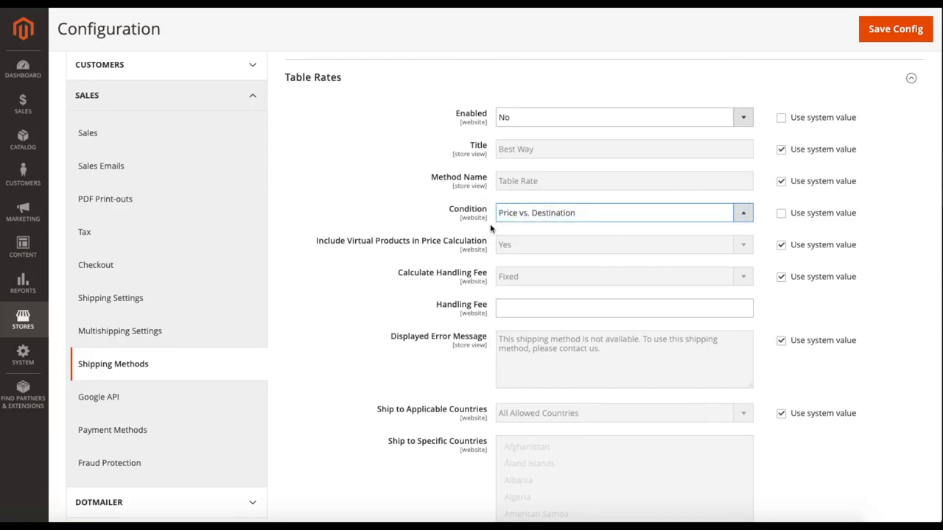
Set the Table Rates Condition to use the system value.
scroll(491, 230, down, 1)
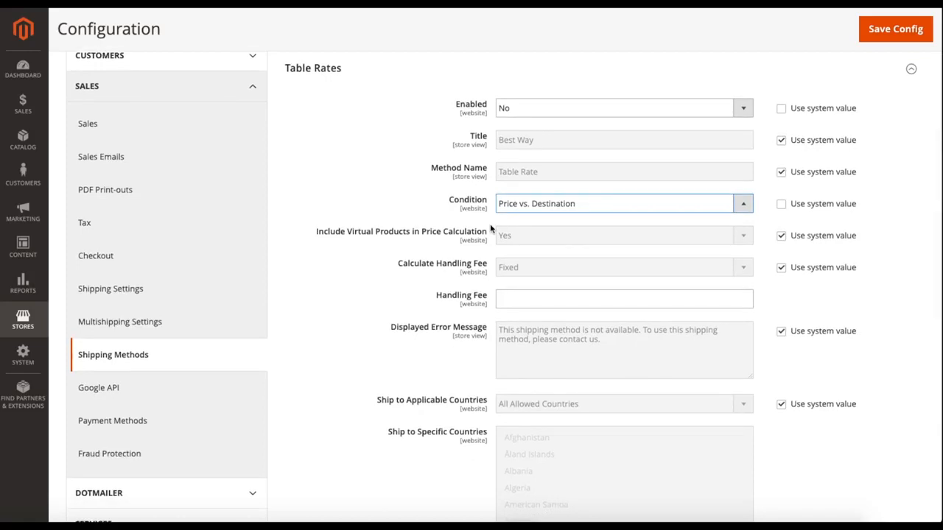
scroll(491, 230, down, 1)
click(782, 191)
Set the Table Rates Handling Fee to 1.00.
scroll(479, 258, down, 1)
click(518, 257)
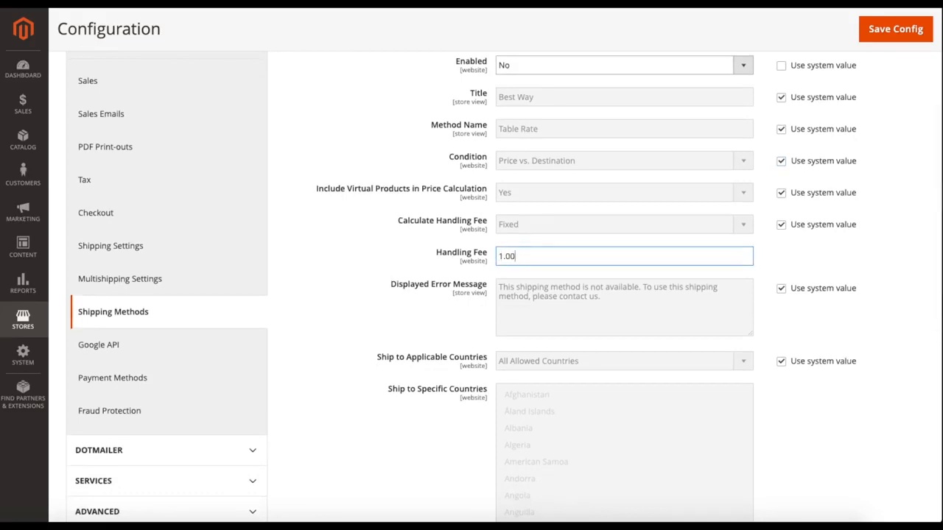
drag(556, 257, 468, 257)
click(491, 249)
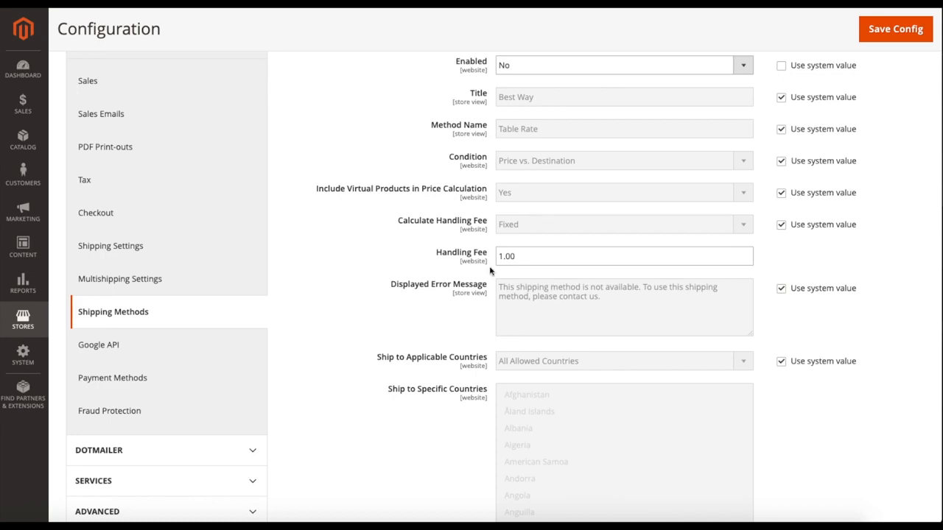
drag(519, 259, 489, 258)
click(490, 251)
Collapse the Table Rates method after checking its remaining options, and expand Magento Shipping.
scroll(492, 247, down, 4)
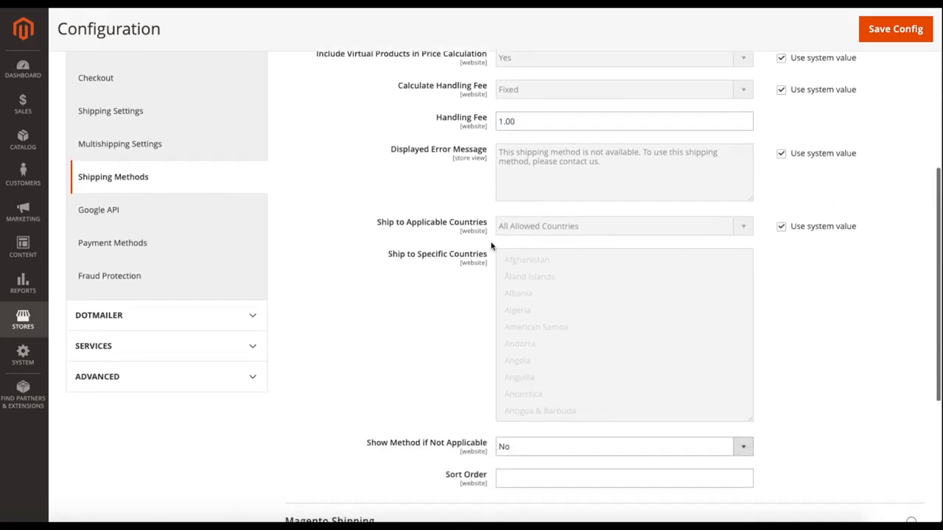
scroll(491, 247, down, 3)
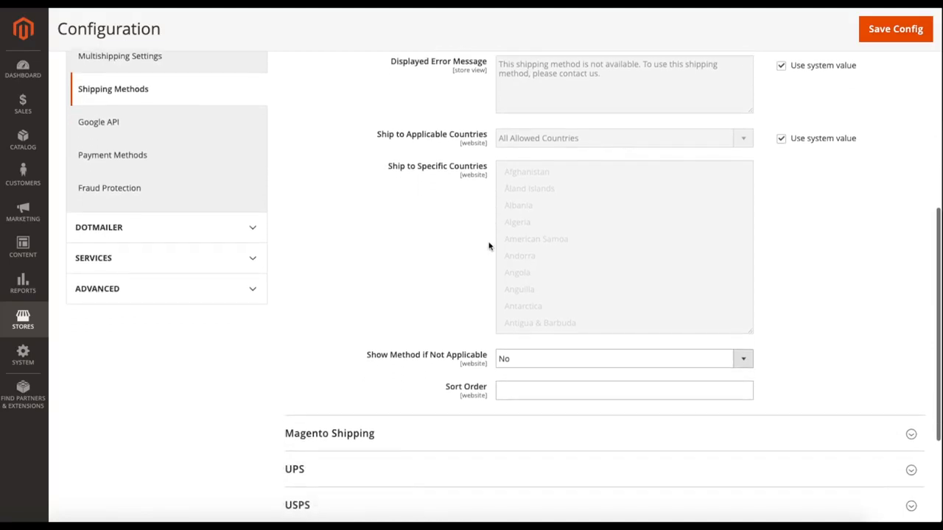
scroll(489, 246, down, 2)
scroll(479, 242, up, 15)
click(365, 248)
scroll(369, 246, down, 1)
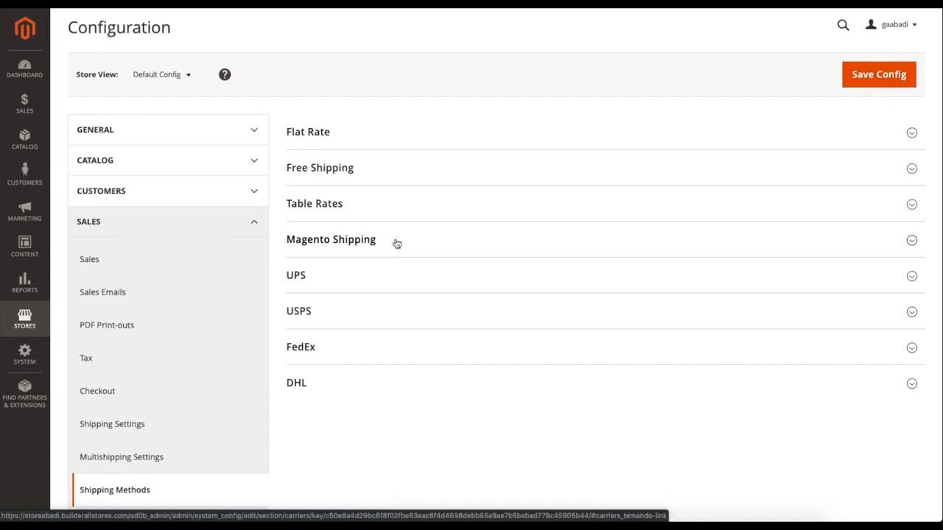
click(396, 244)
Review the Magento Shipping options, set Enabled to Yes and check the Title field.
scroll(413, 277, down, 1)
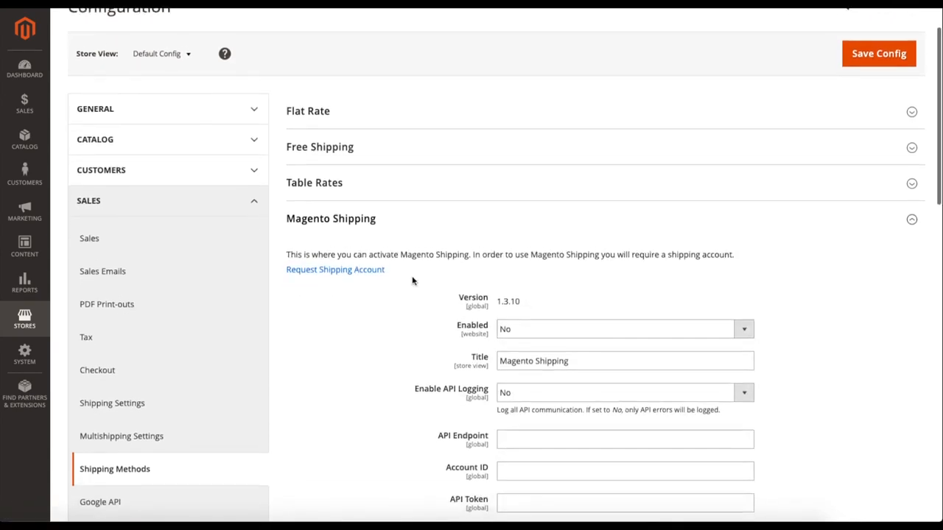
scroll(413, 278, down, 2)
scroll(412, 280, up, 2)
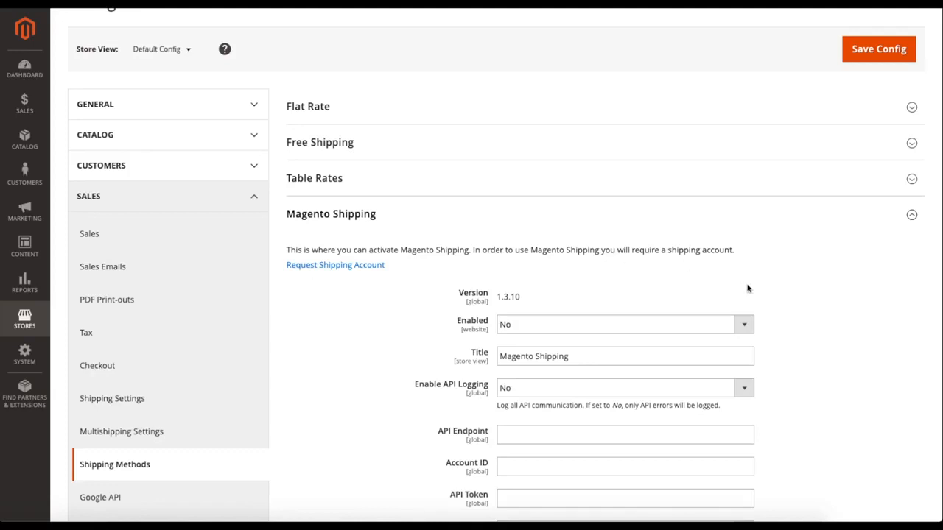
scroll(785, 303, down, 3)
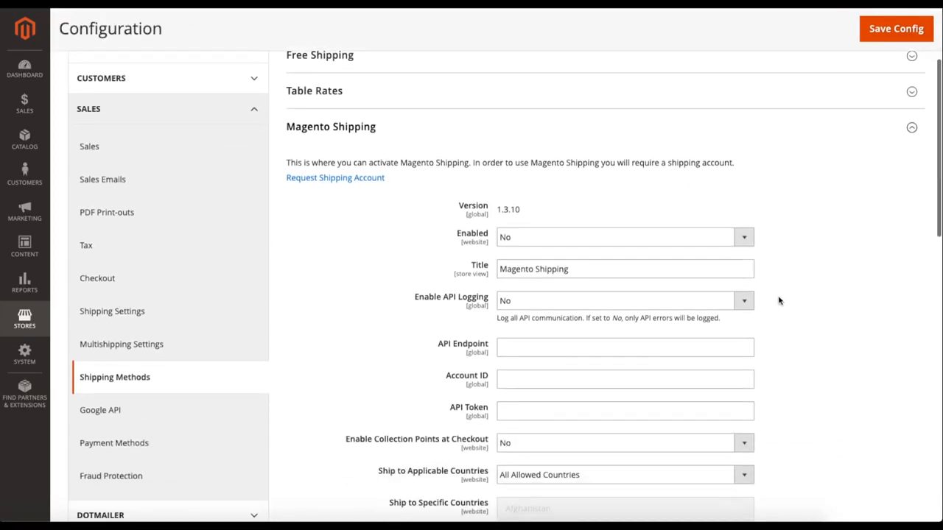
click(521, 238)
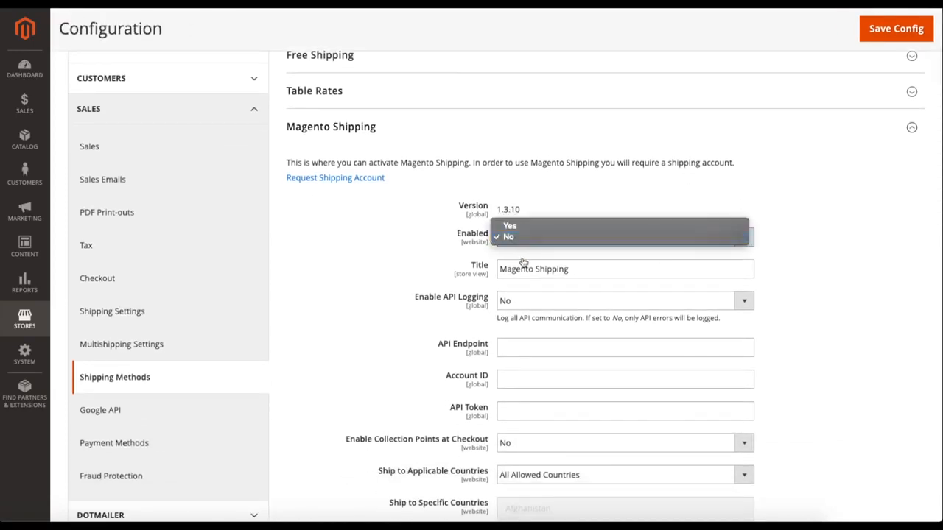
click(533, 227)
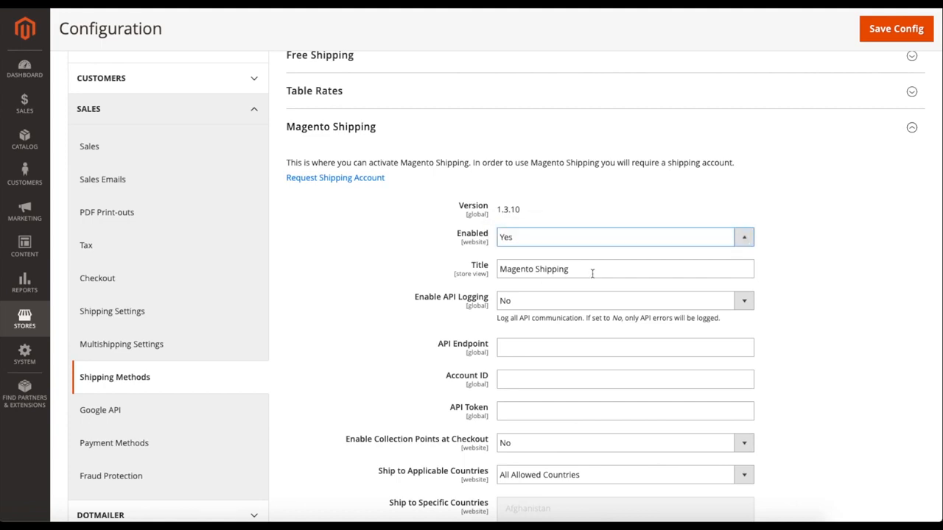
click(591, 273)
Check the Enable API Logging choices for Magento Shipping and keep the setting at No.
scroll(446, 274, down, 1)
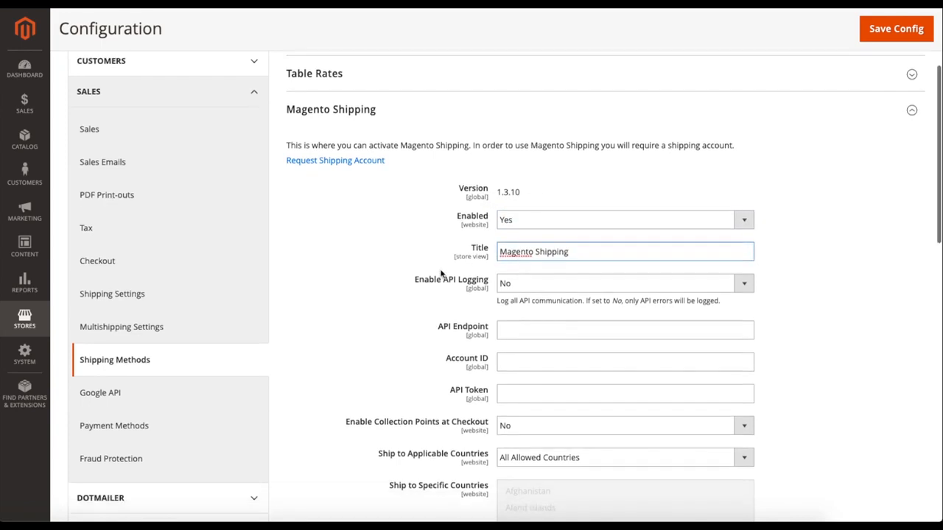
click(557, 290)
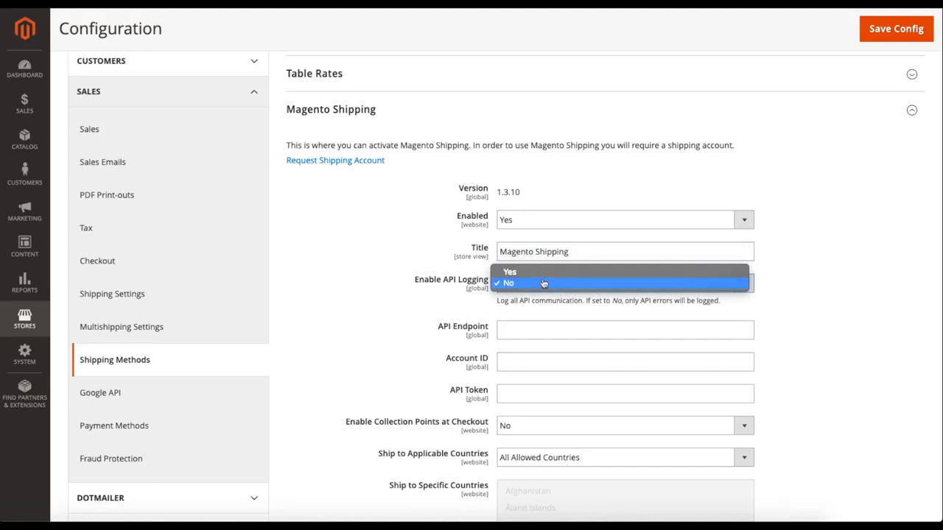
click(536, 281)
click(546, 283)
click(527, 293)
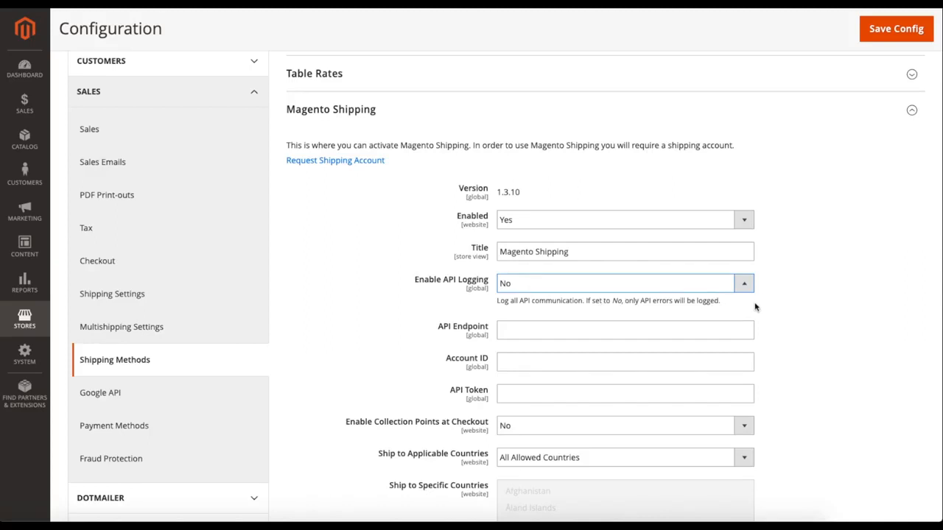
Examine the API Endpoint, Account ID and API Token fields of Magento Shipping.
scroll(806, 309, down, 3)
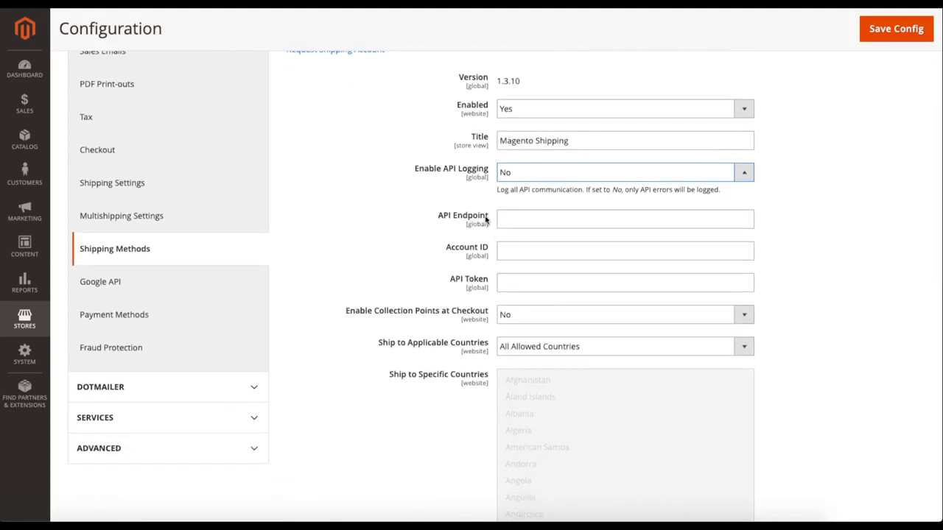
drag(444, 249, 484, 250)
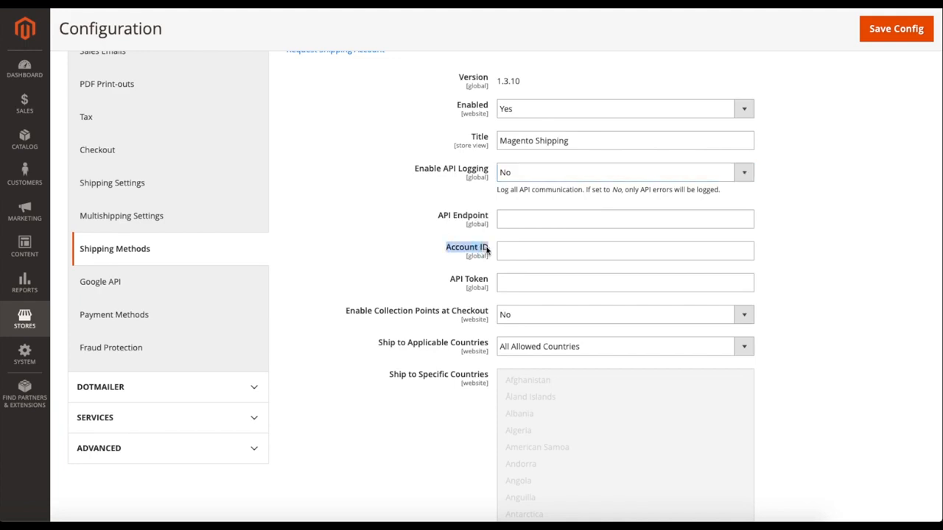
click(491, 251)
drag(448, 279, 497, 282)
click(498, 283)
scroll(413, 292, down, 1)
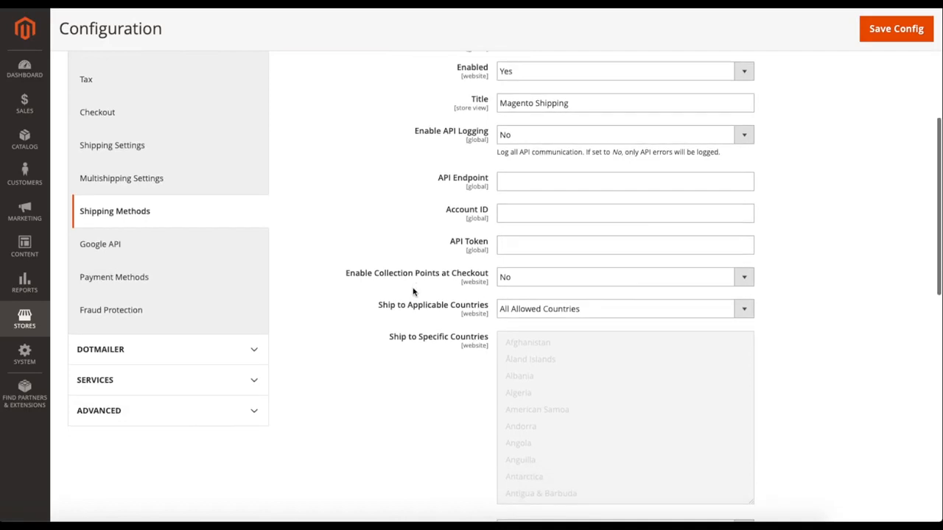
Try setting Enable Collection Points at Checkout to Yes, look through its country list, and set it back to No.
click(518, 284)
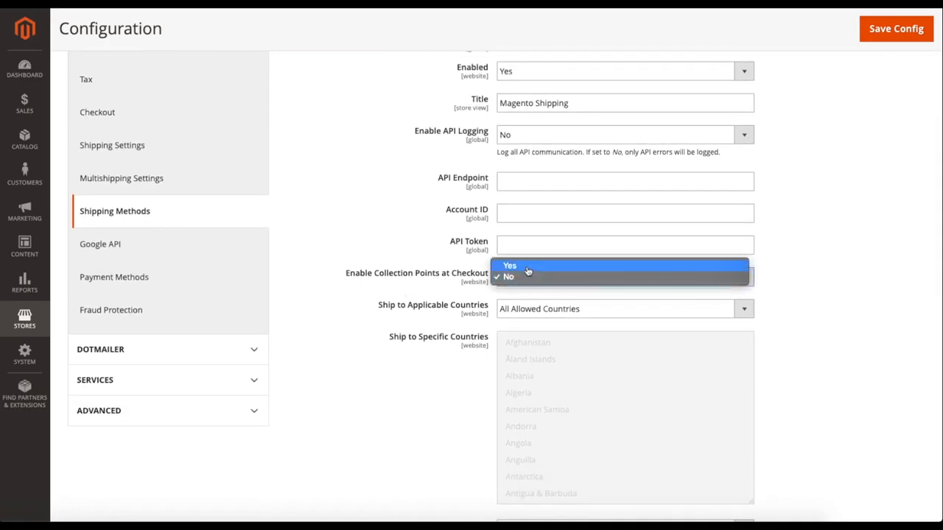
click(527, 267)
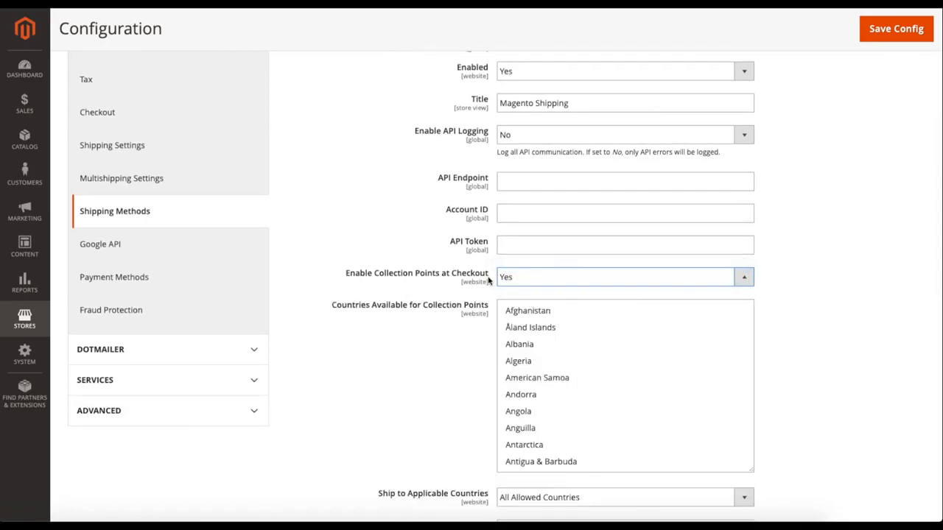
scroll(475, 335, down, 1)
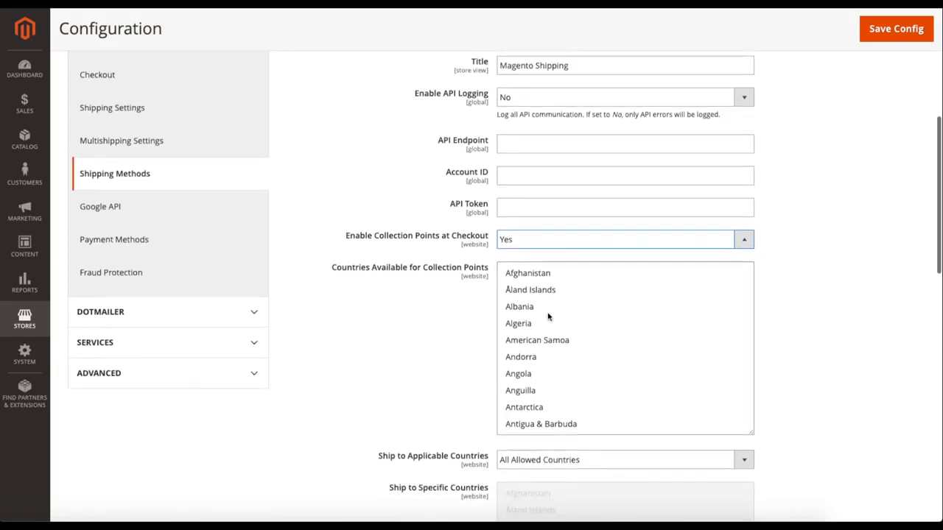
scroll(552, 307, down, 10)
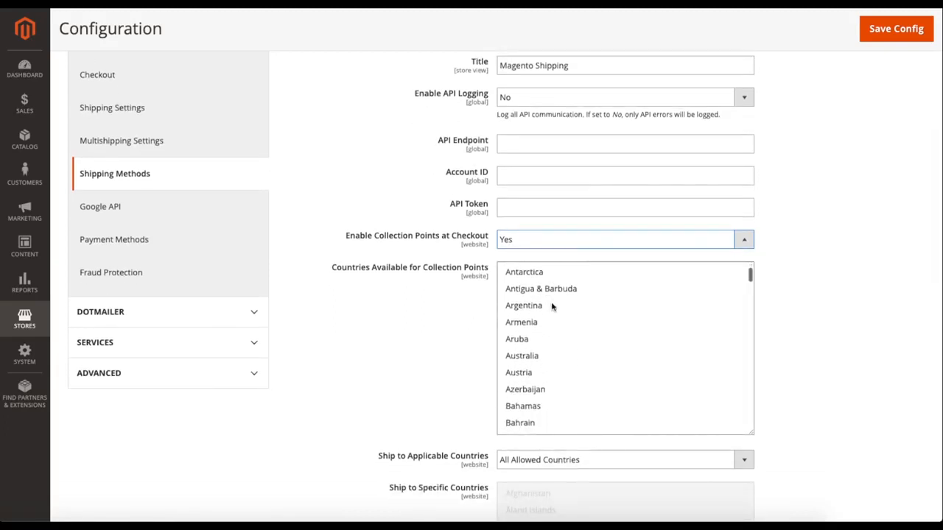
scroll(553, 307, up, 10)
click(530, 246)
click(528, 252)
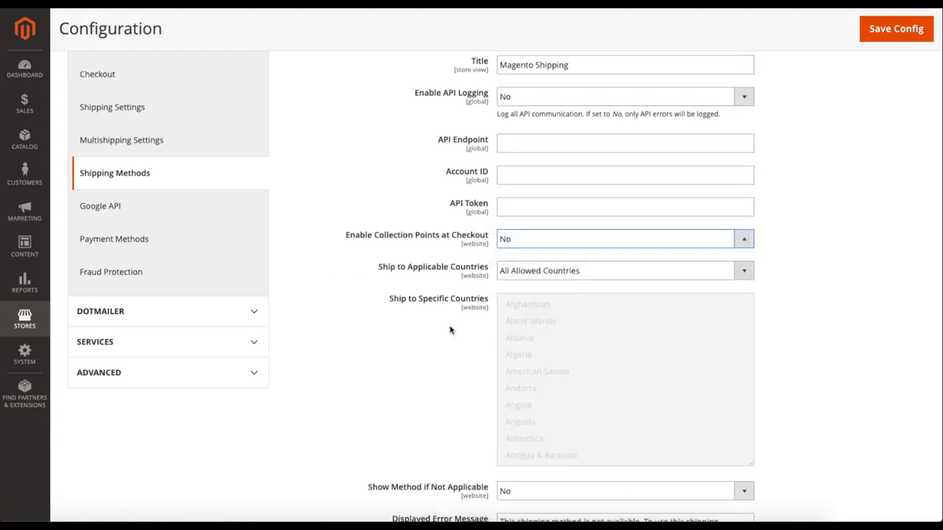
Try switching Magento Shipping's Ship to Applicable Countries to Specific Countries, and return it to All Allowed Countries.
scroll(600, 248, down, 1)
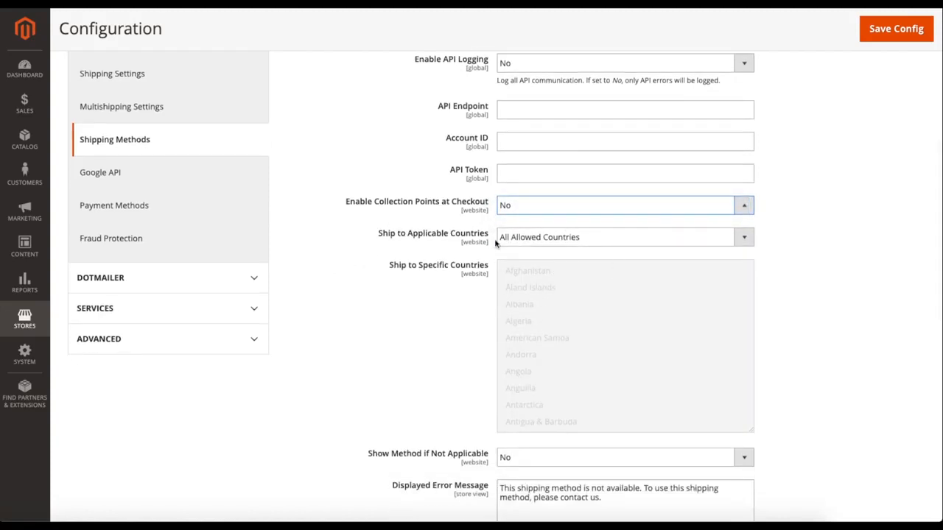
click(531, 244)
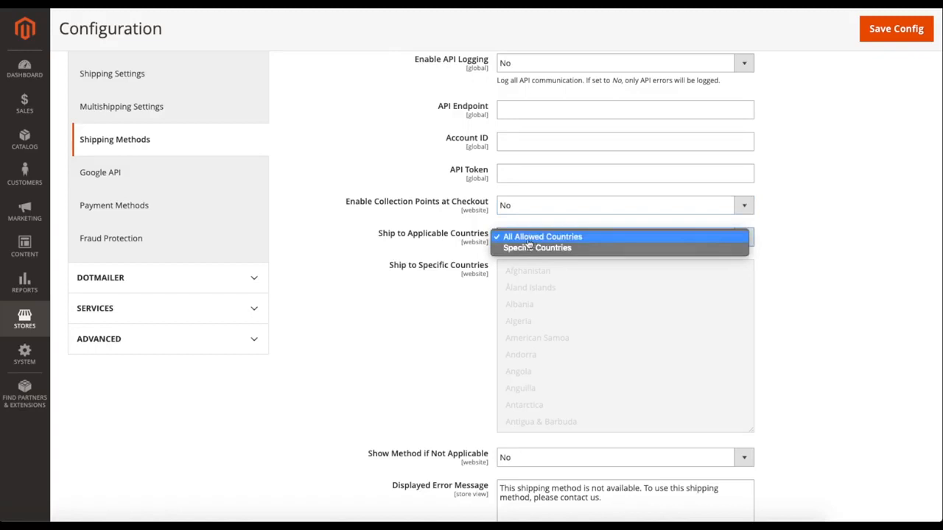
click(536, 251)
click(542, 242)
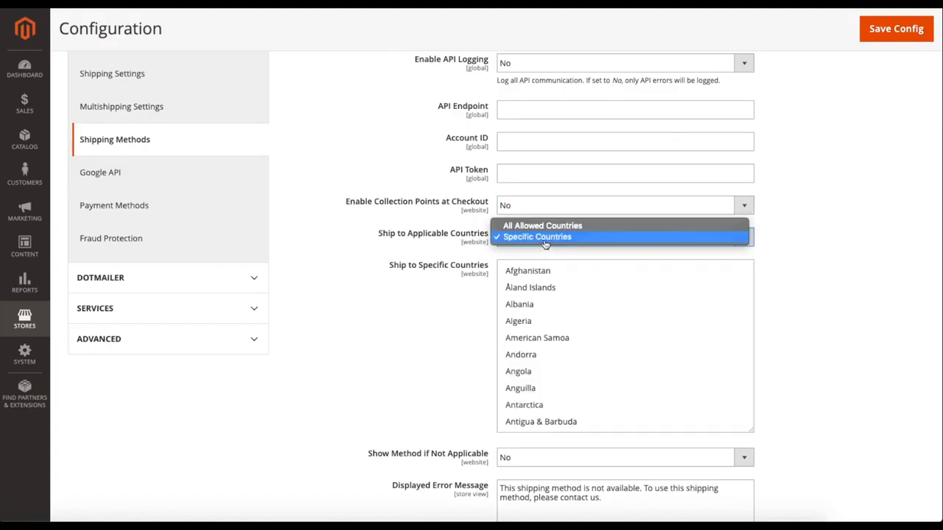
click(529, 227)
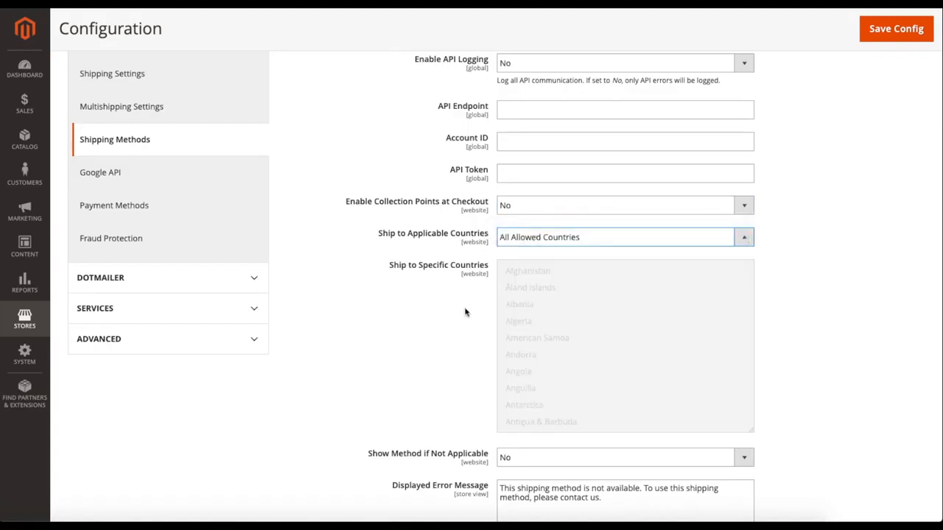
Check Magento Shipping's Show Method if Not Applicable setting and keep it at No.
scroll(459, 312, down, 3)
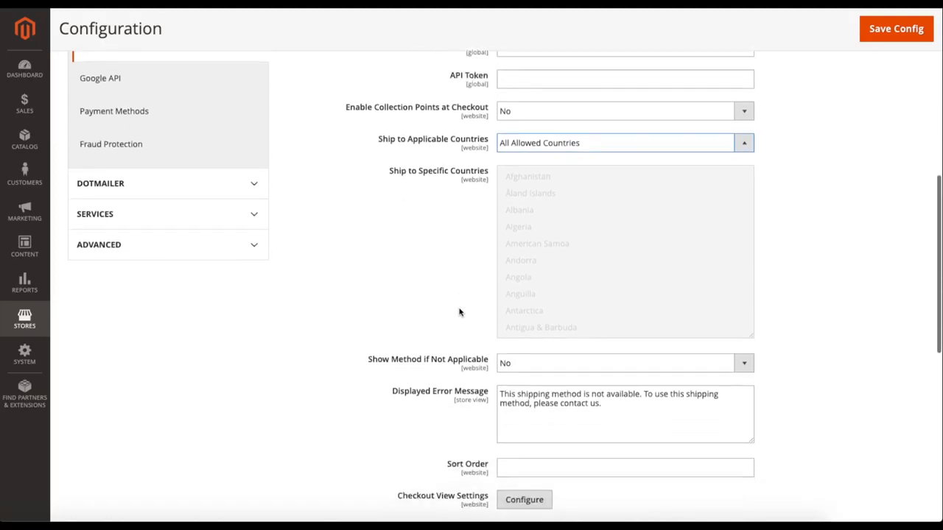
scroll(442, 315, down, 1)
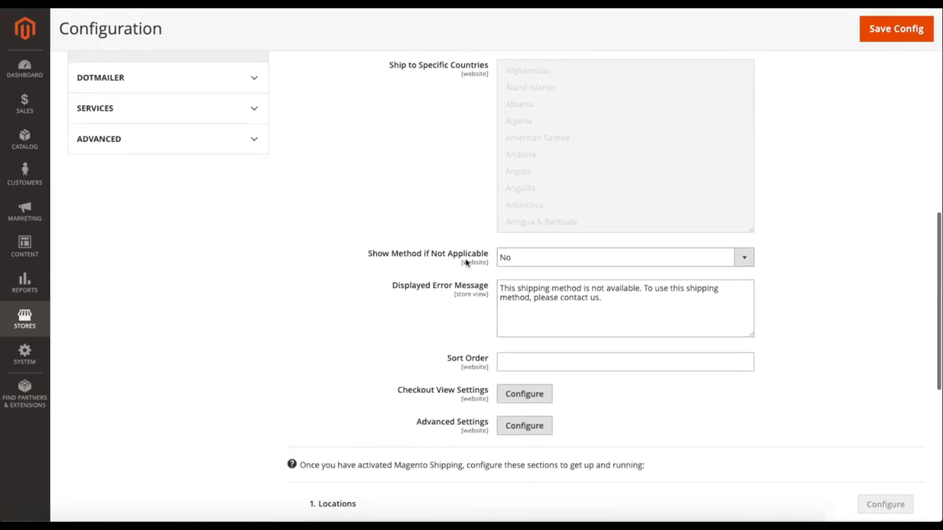
click(511, 266)
click(508, 257)
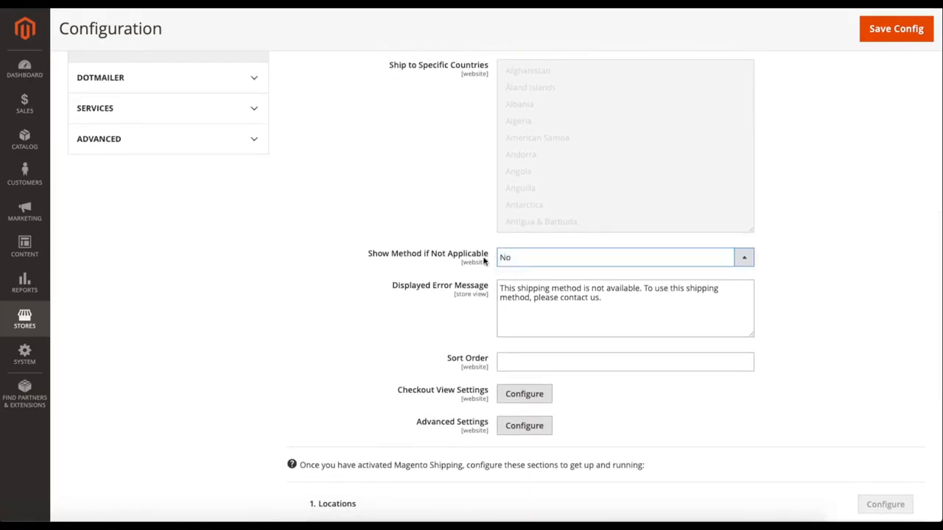
drag(486, 255, 373, 254)
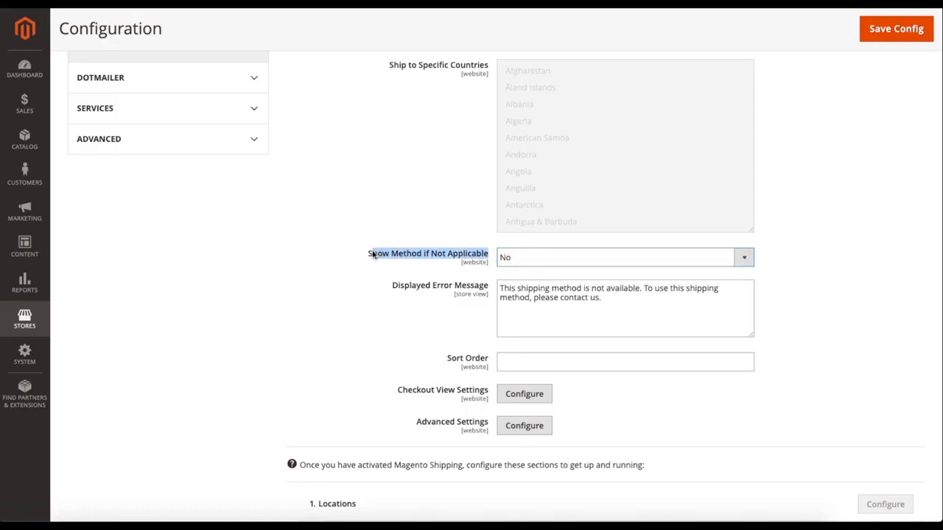
Try setting Magento Shipping's Show Method if Not Applicable to Yes, and set it back to No.
click(371, 254)
click(526, 259)
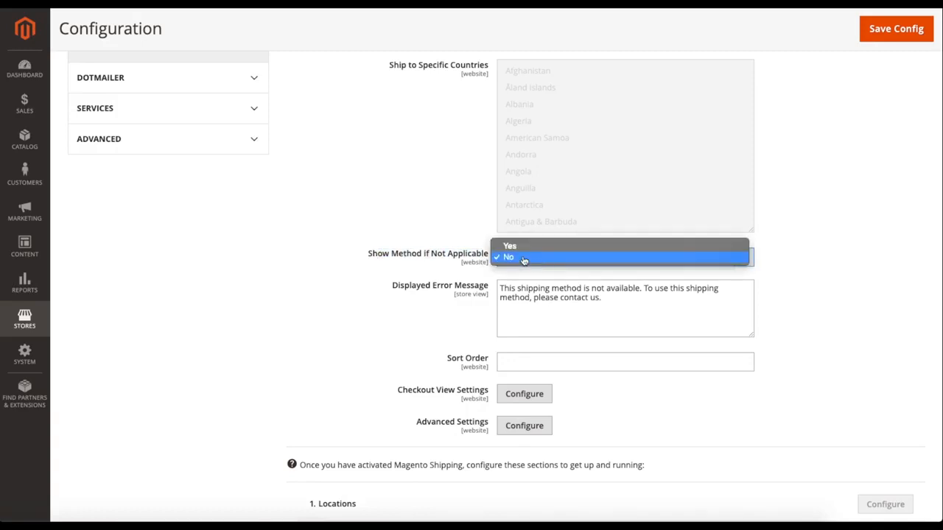
click(523, 260)
click(507, 258)
click(520, 248)
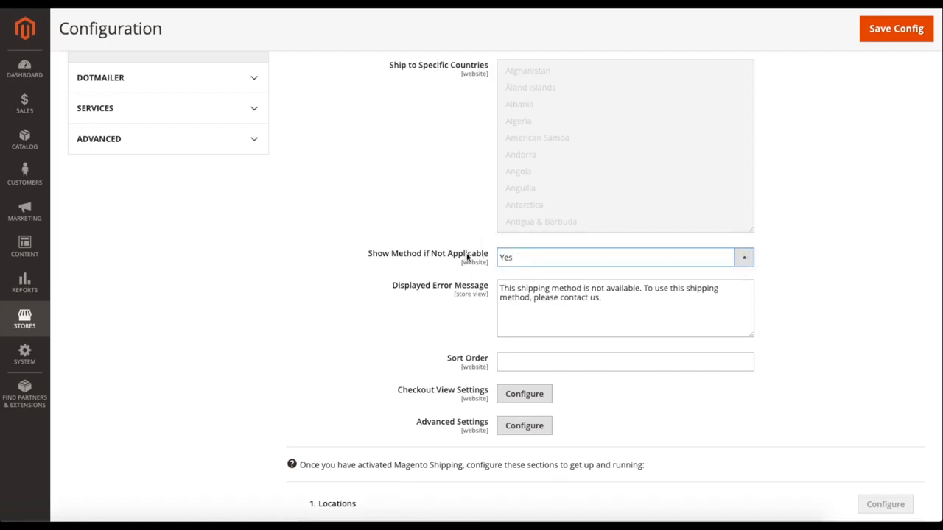
click(518, 262)
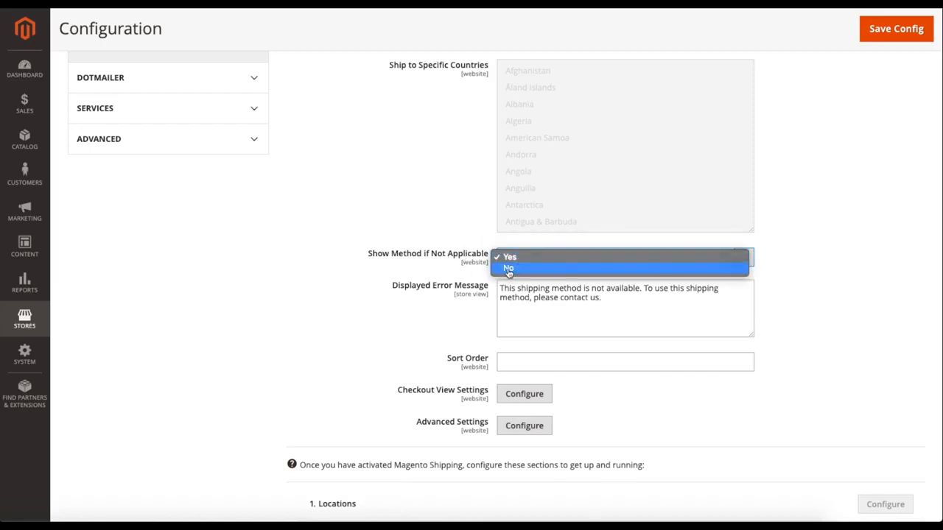
click(509, 270)
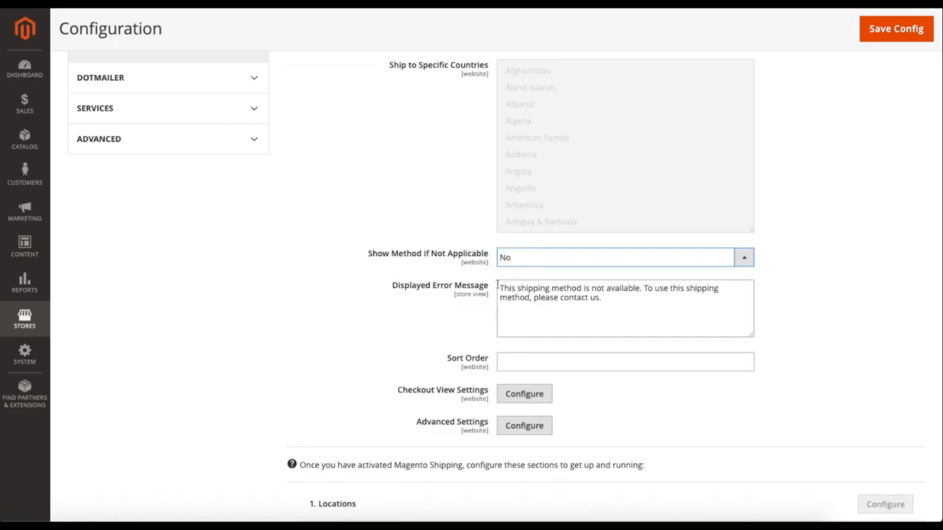
Collapse the Magento Shipping section and expand the UPS section.
scroll(479, 347, up, 1)
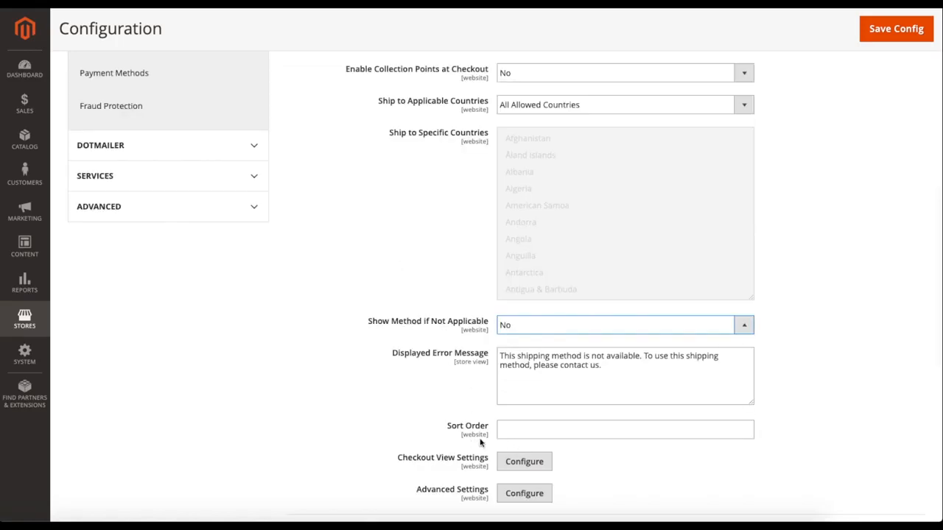
scroll(476, 432, down, 1)
scroll(389, 327, up, 5)
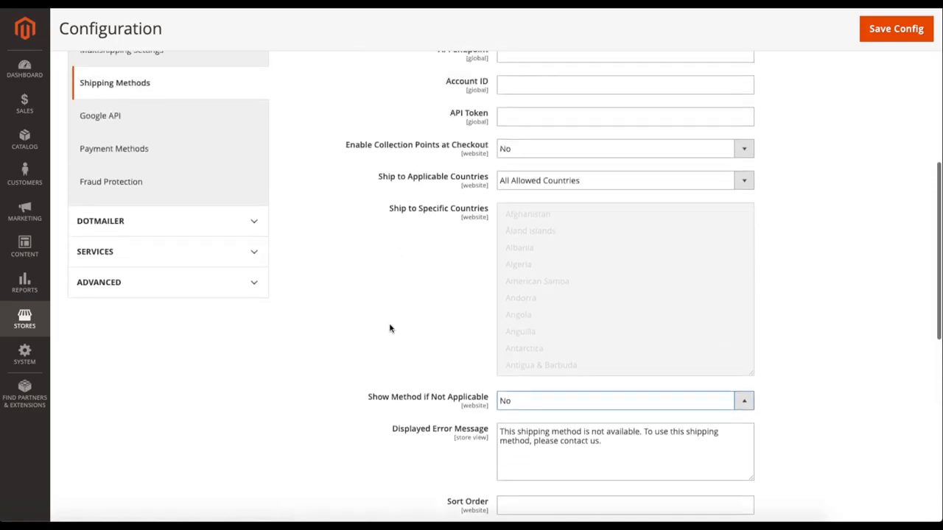
scroll(385, 327, up, 1)
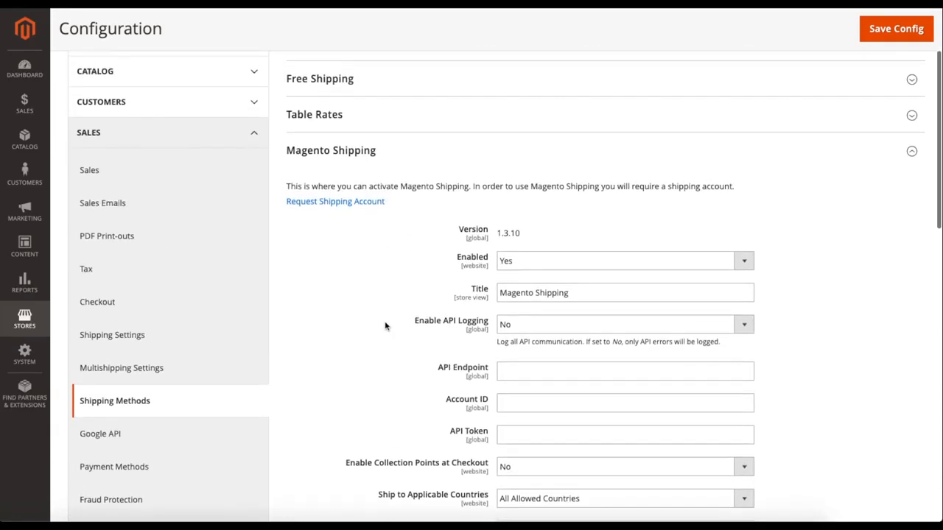
click(389, 155)
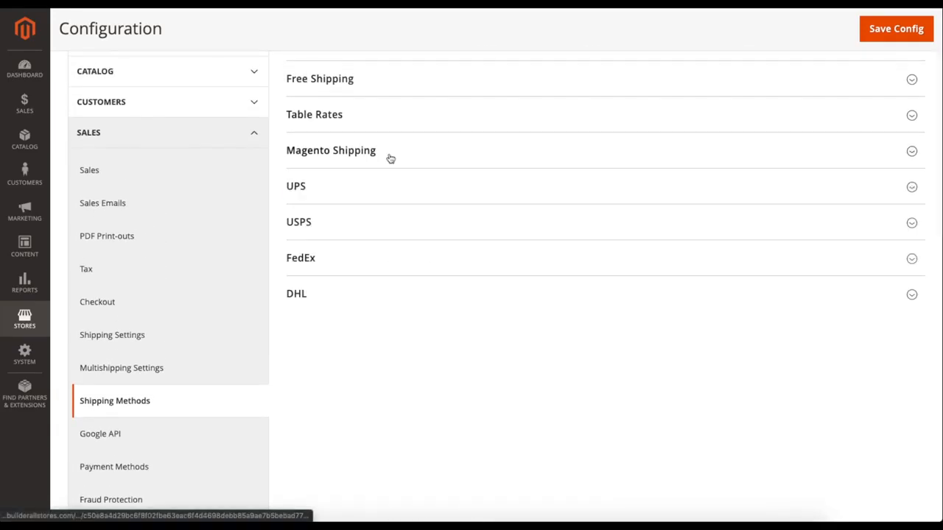
click(351, 188)
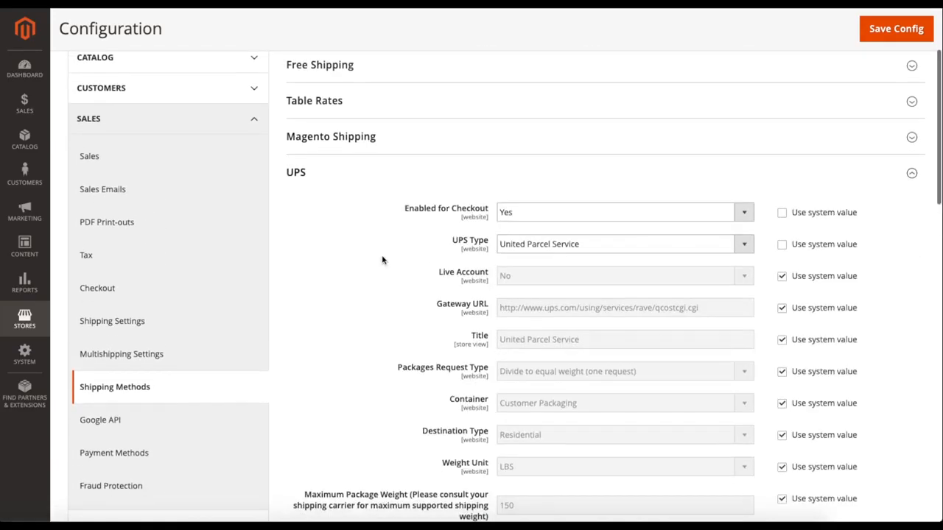
Try setting UPS Enabled for Checkout to No, and return it to Yes.
click(501, 212)
click(516, 223)
click(523, 211)
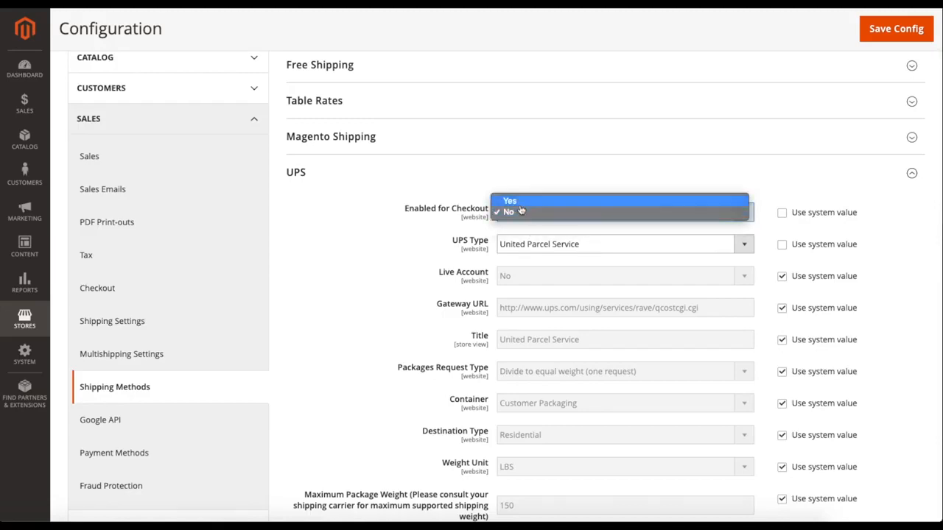
click(523, 201)
Try United Parcel Service XML as the UPS Type, return to United Parcel Service and apply the system value.
click(512, 245)
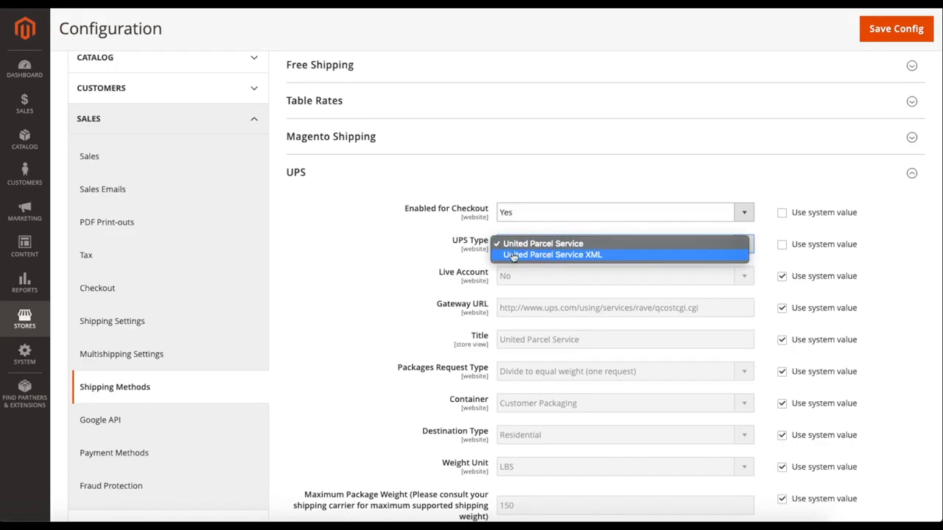
click(587, 256)
drag(403, 308, 473, 308)
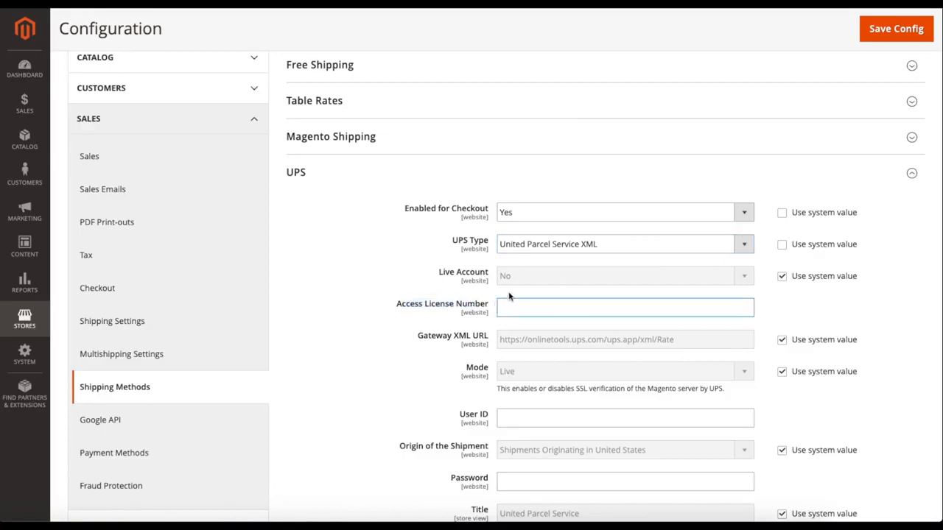
click(527, 254)
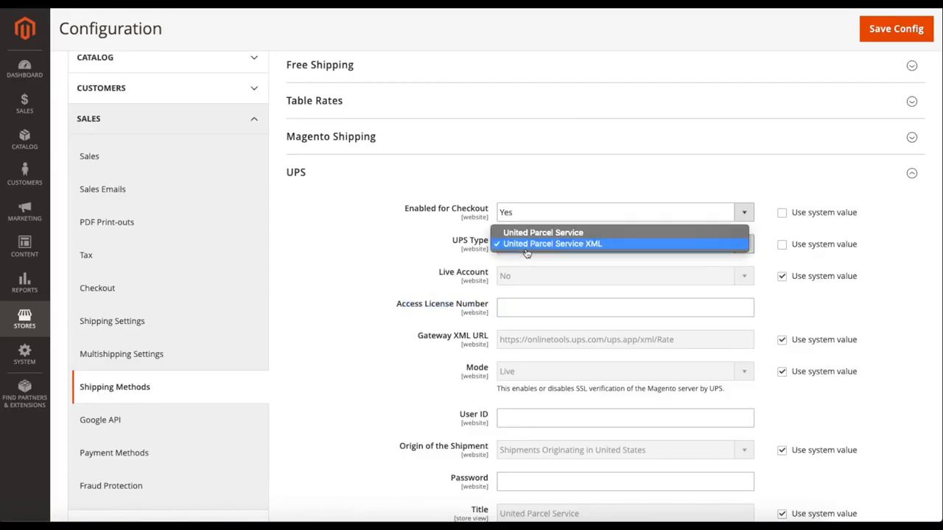
click(542, 233)
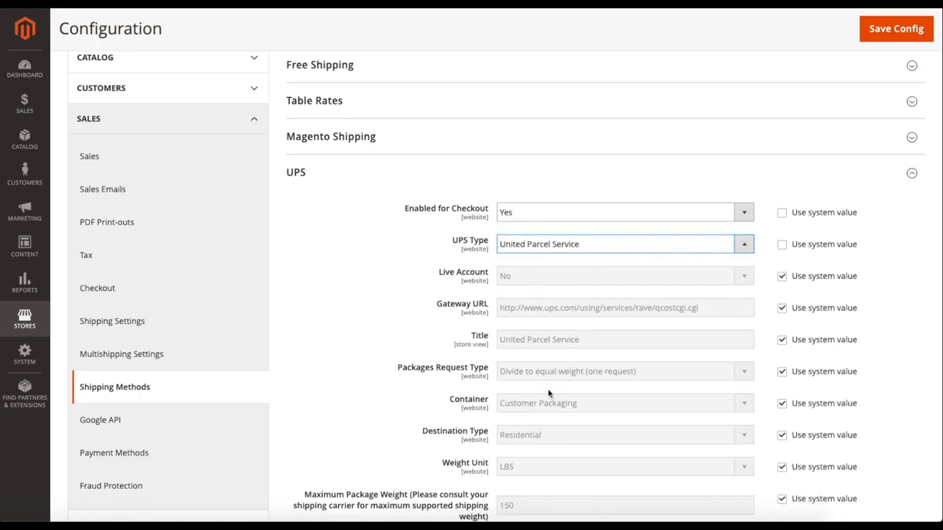
click(782, 245)
Override the system value of the UPS Live Account setting and set it to Yes.
scroll(421, 258, down, 1)
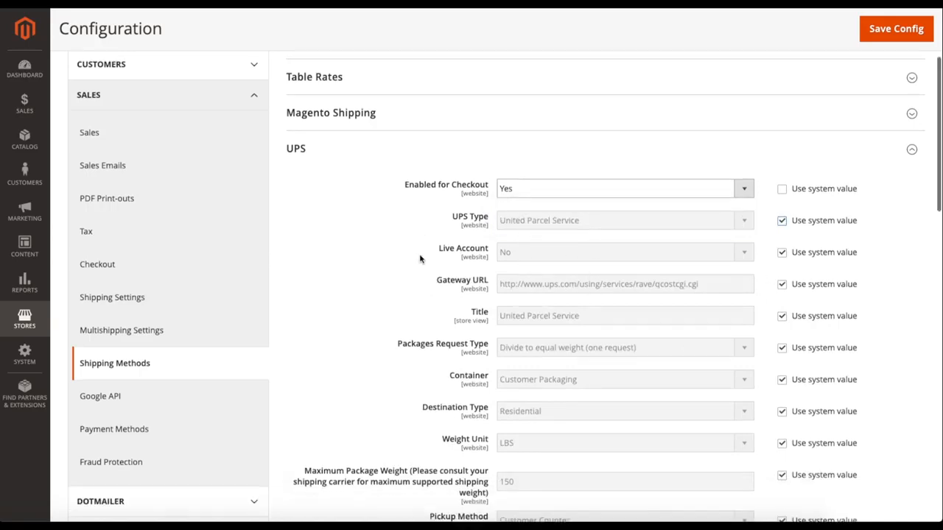
click(781, 255)
click(641, 253)
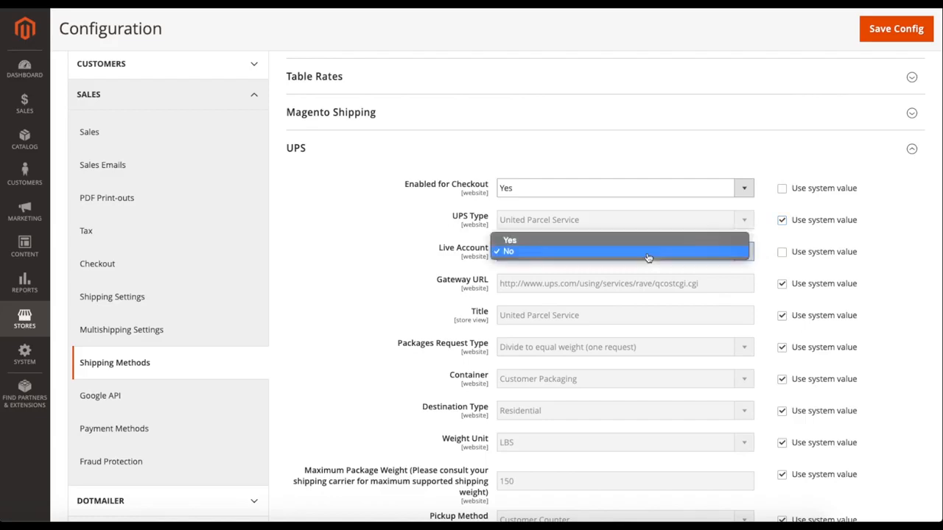
click(580, 241)
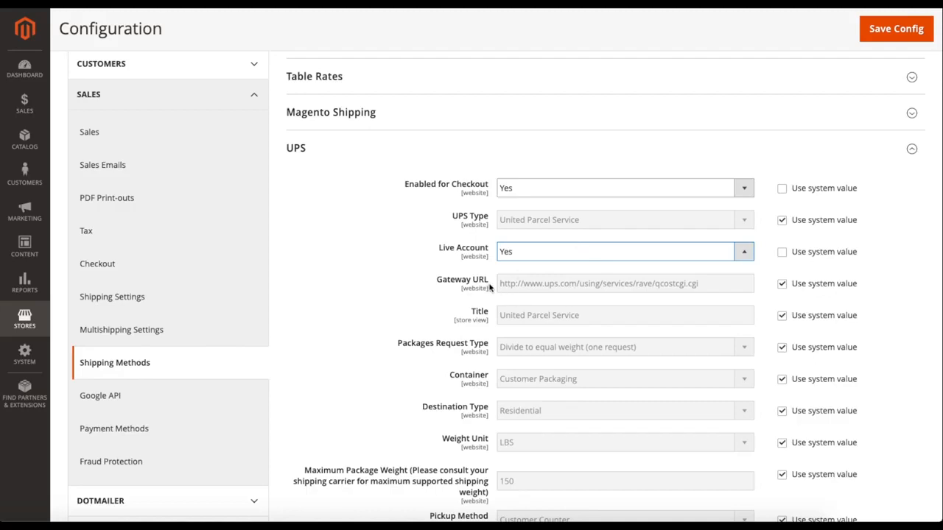
Override the UPS method's Title with UPS, and turn its system value option back on.
scroll(501, 289, down, 1)
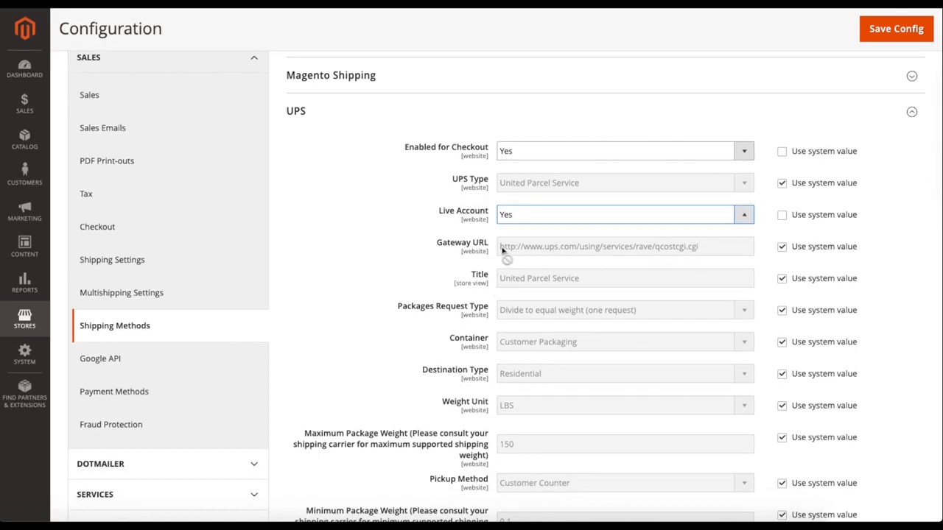
scroll(492, 252, down, 1)
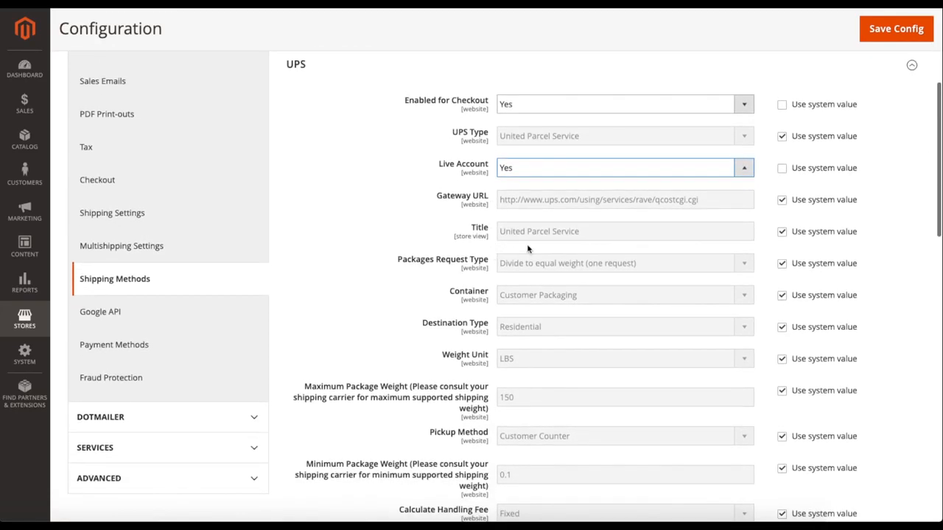
click(782, 231)
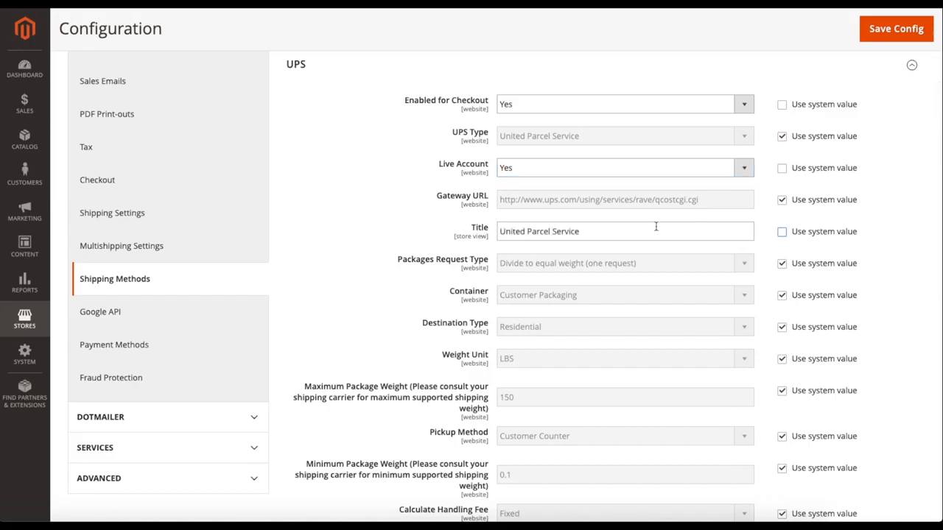
triple_click(624, 229)
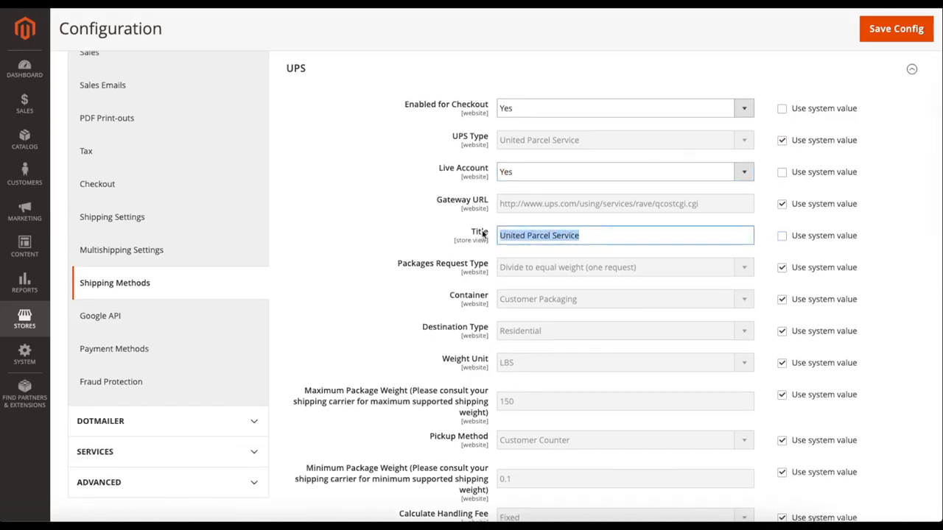
text(UPS)
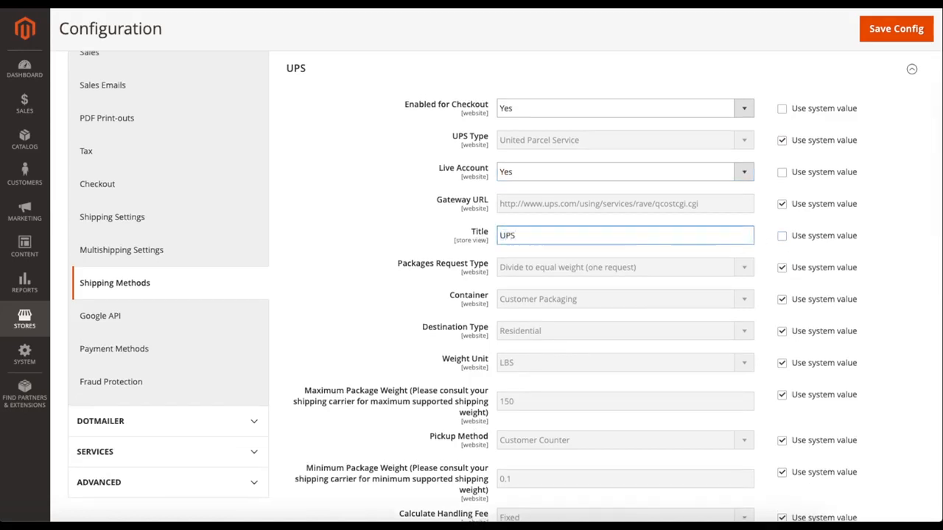
click(782, 239)
Check the UPS Packages Request Type options, keep Divide to equal weight (one request) and restore the system value.
scroll(768, 247, down, 1)
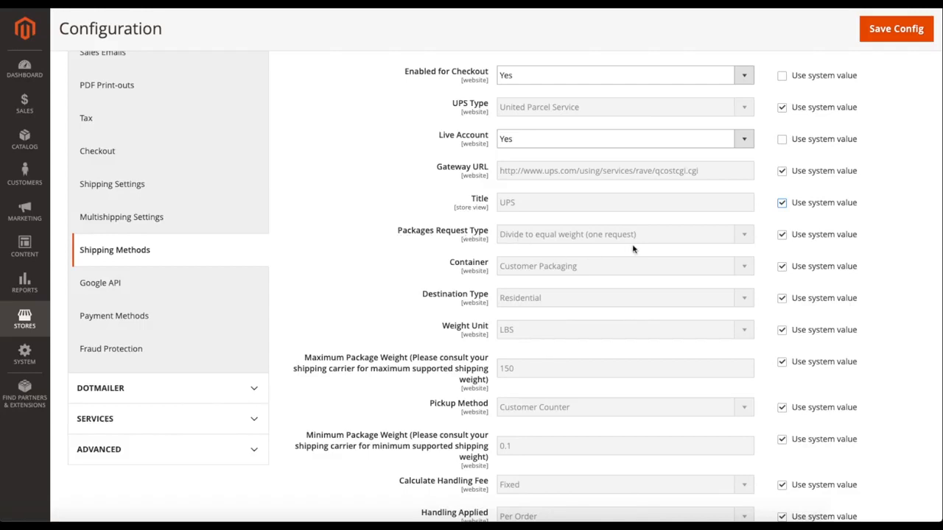
click(782, 234)
click(680, 242)
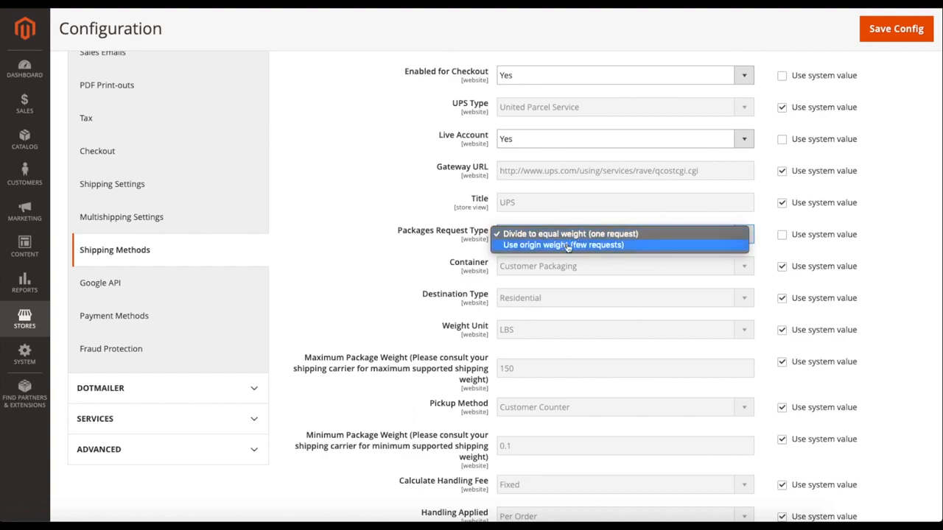
click(564, 234)
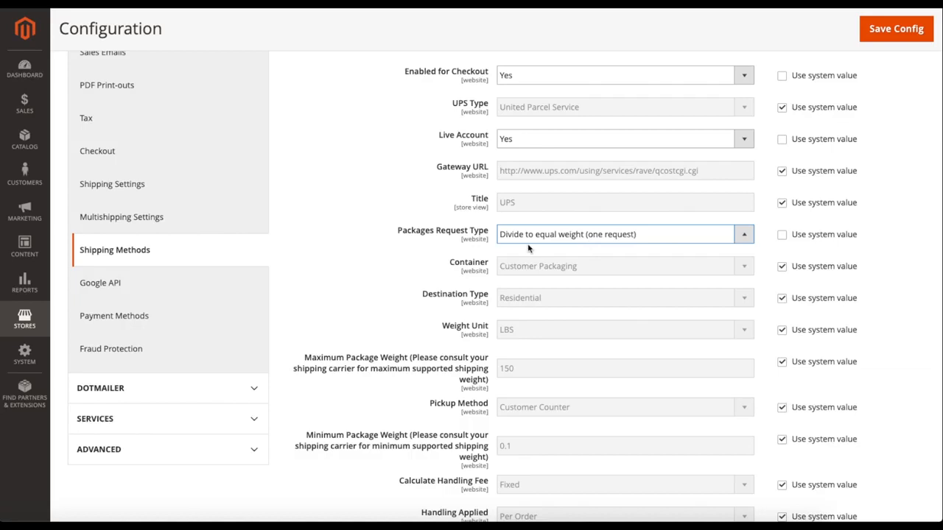
click(782, 236)
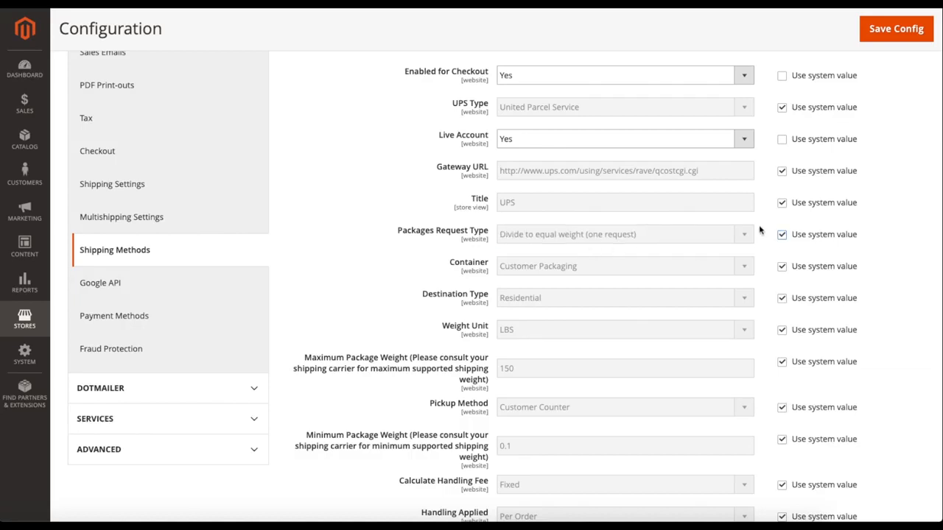
Look through the UPS Container options, keep Customer Packaging and restore the system value.
scroll(760, 232, down, 1)
click(782, 252)
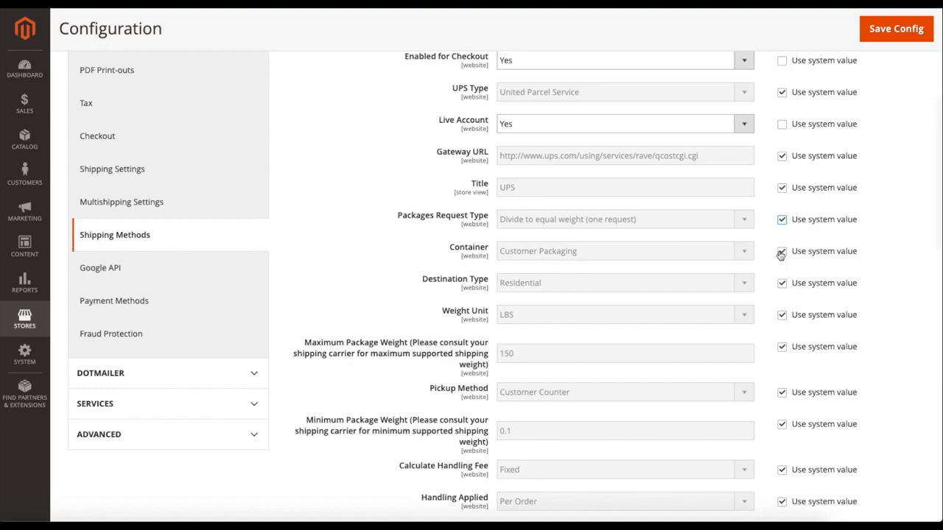
click(623, 258)
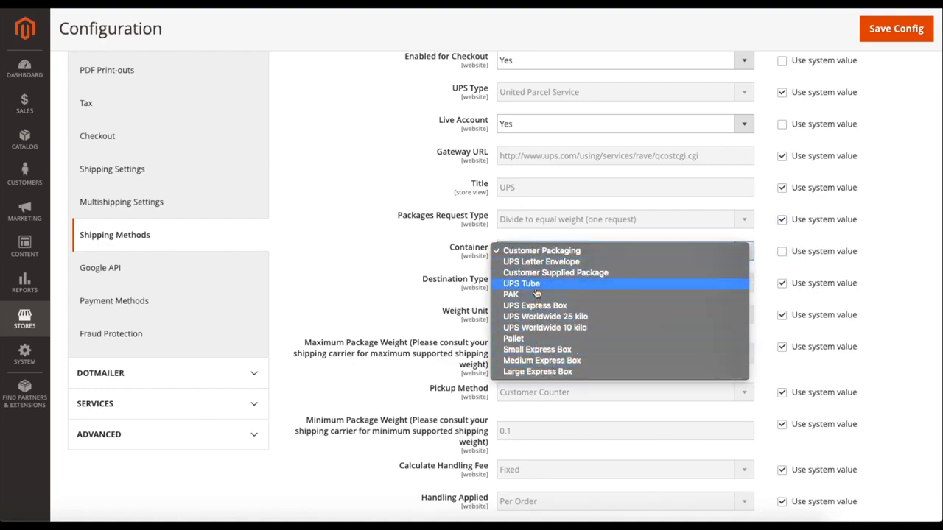
click(537, 254)
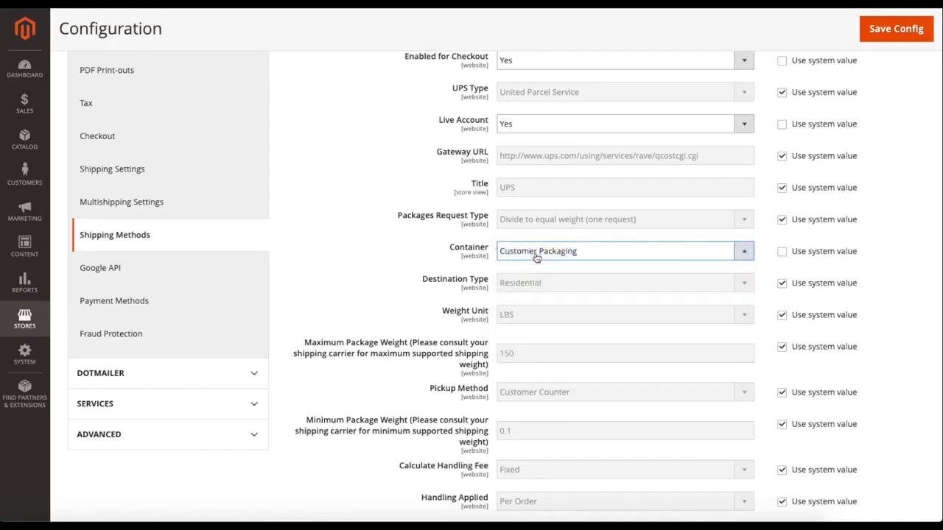
click(781, 251)
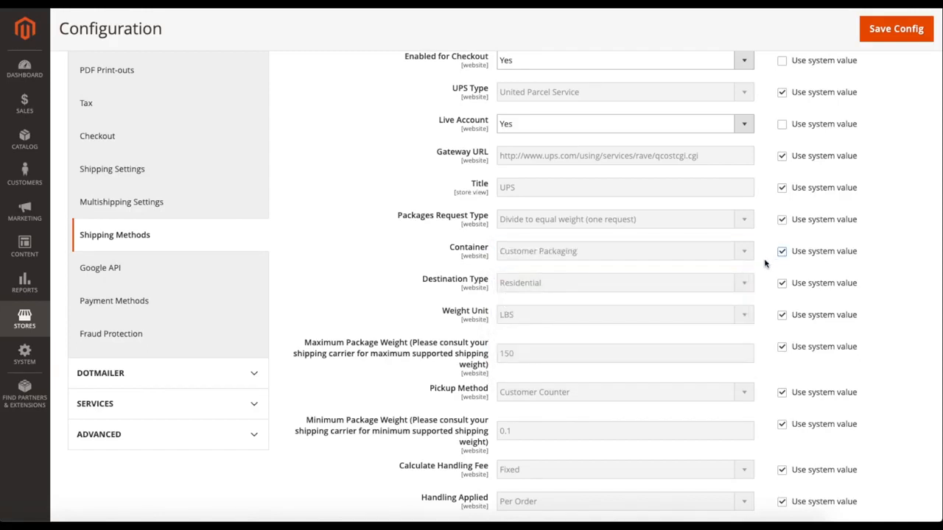
Check the UPS Destination Type options, keep Residential and restore the system value.
scroll(766, 266, down, 1)
click(782, 249)
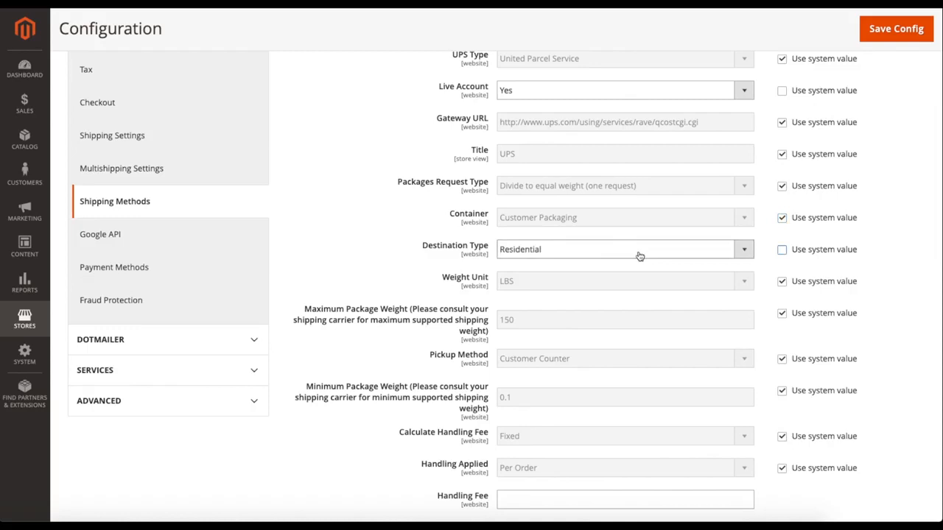
click(633, 254)
click(572, 252)
click(782, 251)
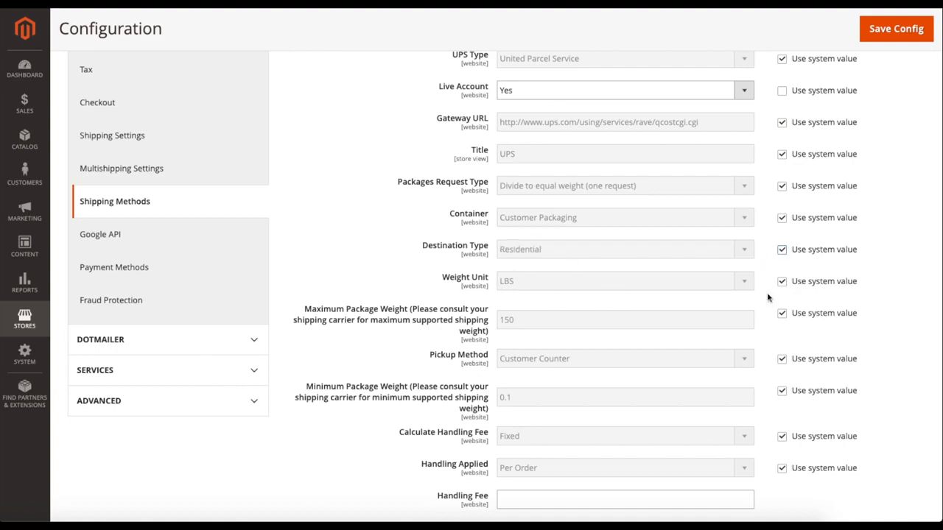
Check the UPS Pickup Method options, keep Customer Counter and restore the system value.
scroll(768, 297, down, 1)
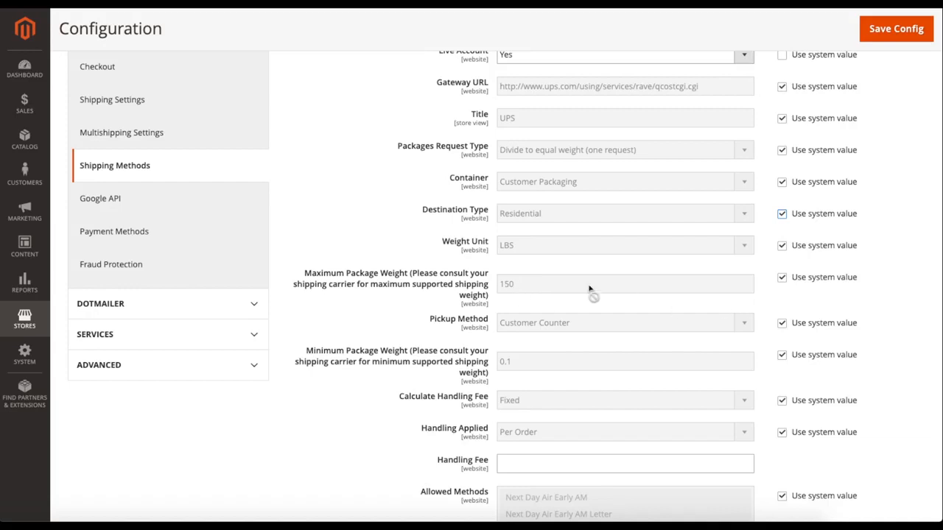
scroll(741, 307, down, 2)
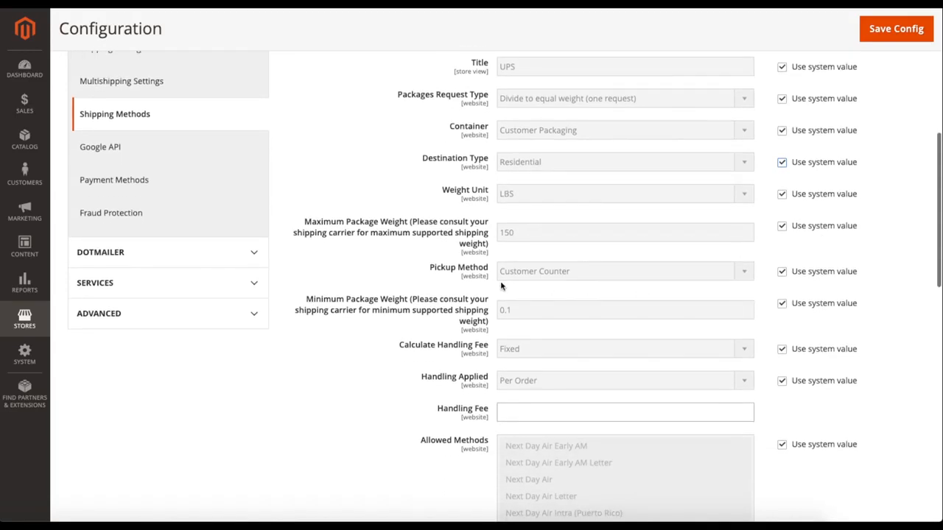
click(783, 273)
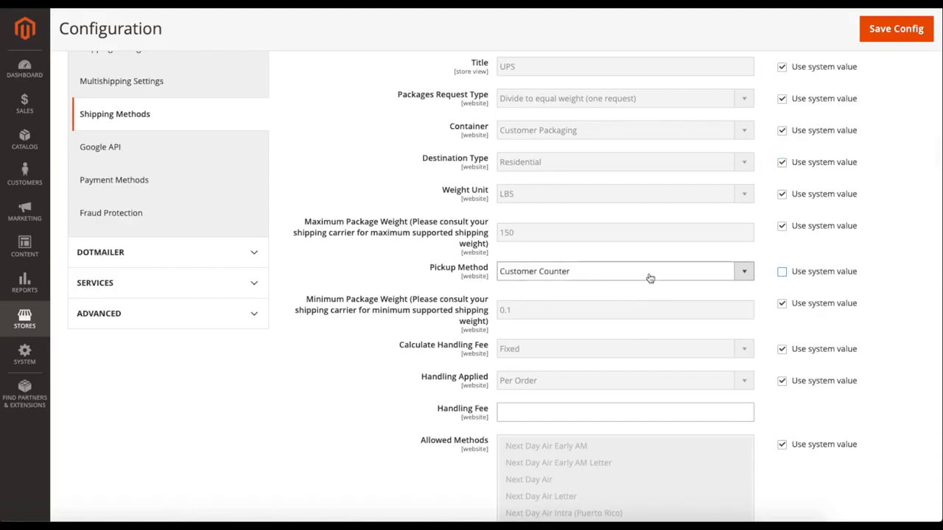
click(651, 275)
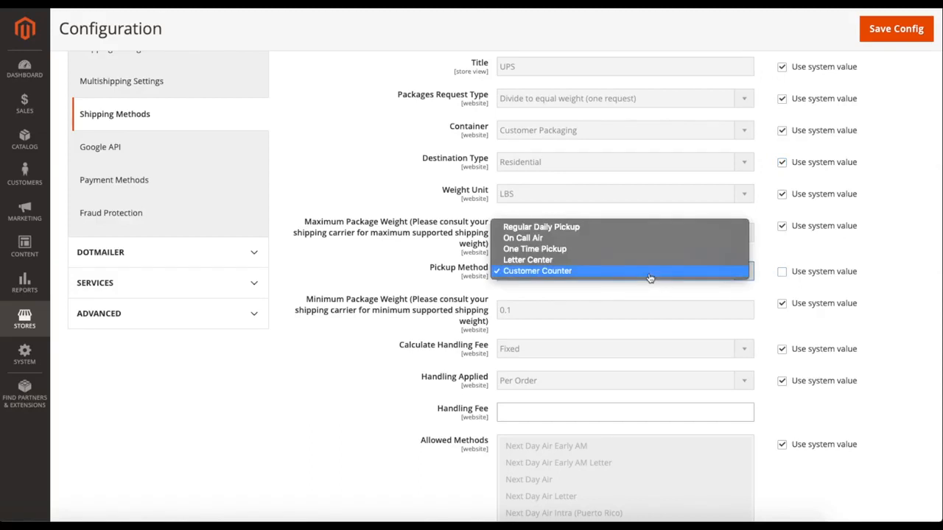
click(565, 273)
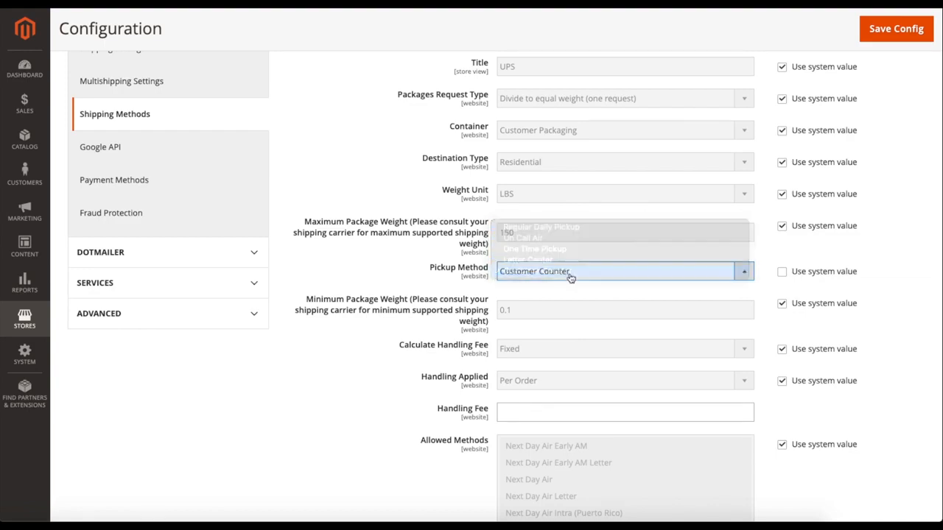
click(782, 272)
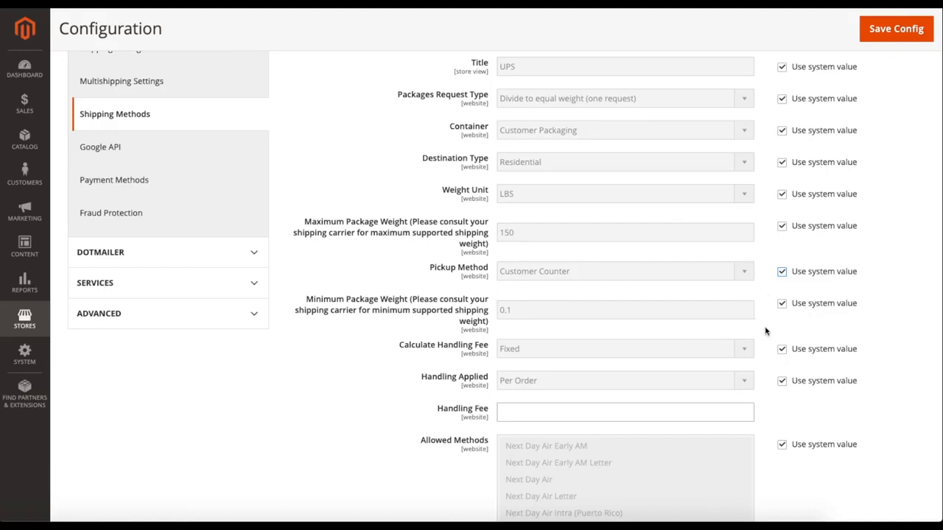
Try Per Package for the UPS Handling Applied setting, switch it back to Per Order and restore the system value.
scroll(766, 331, down, 3)
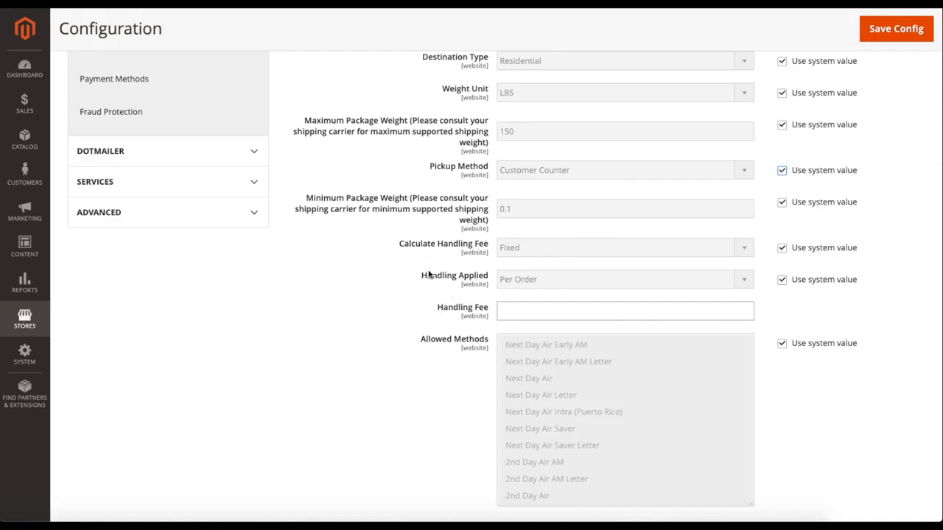
click(783, 280)
click(663, 280)
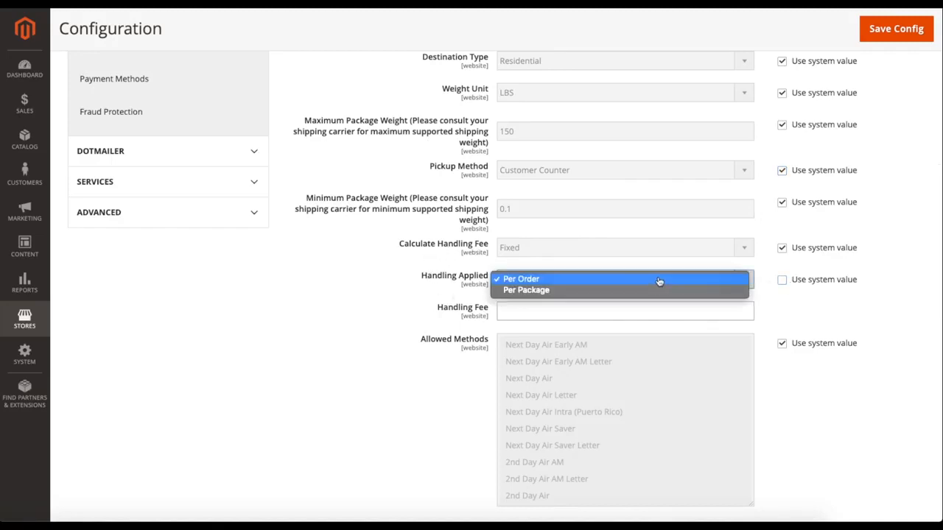
click(591, 291)
click(573, 288)
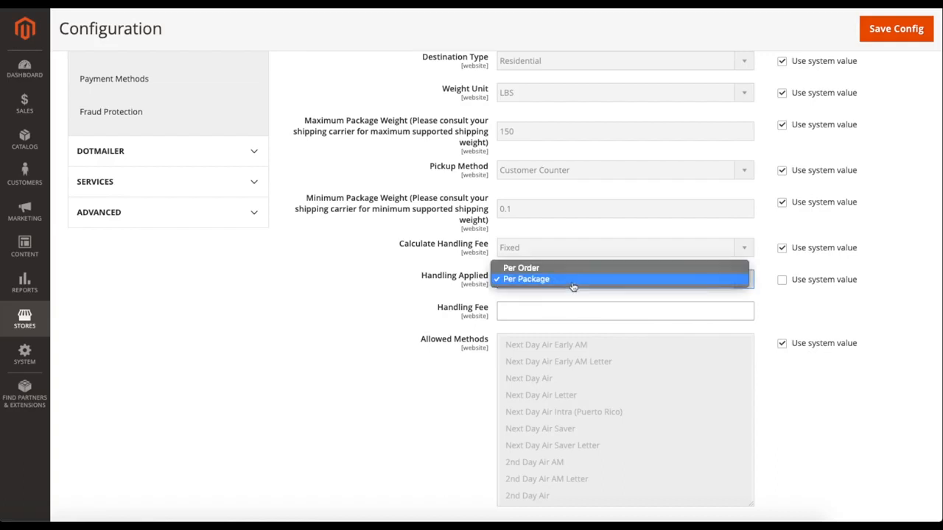
click(553, 271)
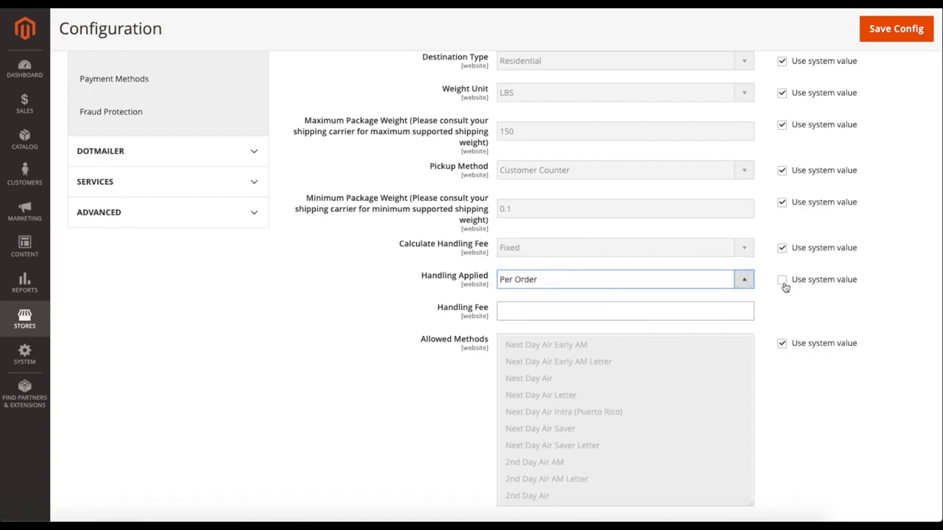
click(782, 281)
Set the UPS Handling Fee to 1.00 and enable the free shipping threshold with an amount of 50.00.
scroll(766, 302, down, 2)
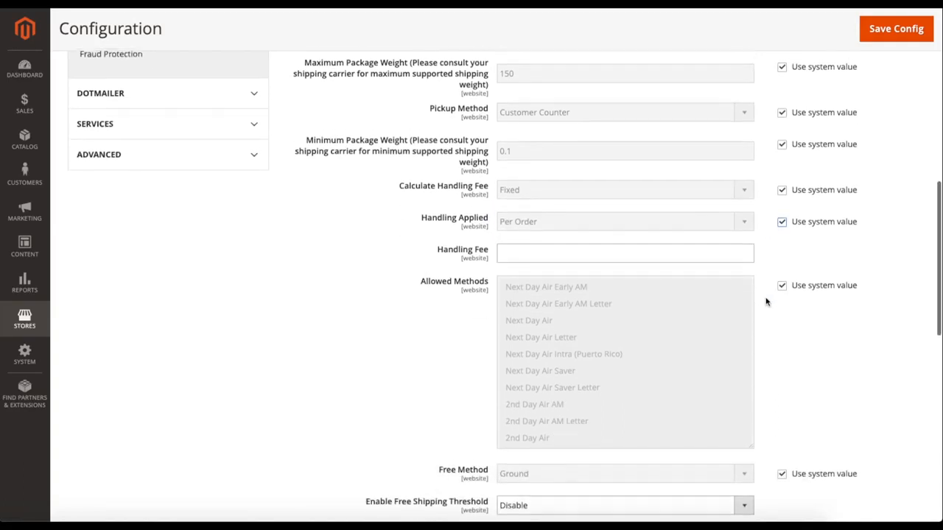
click(626, 248)
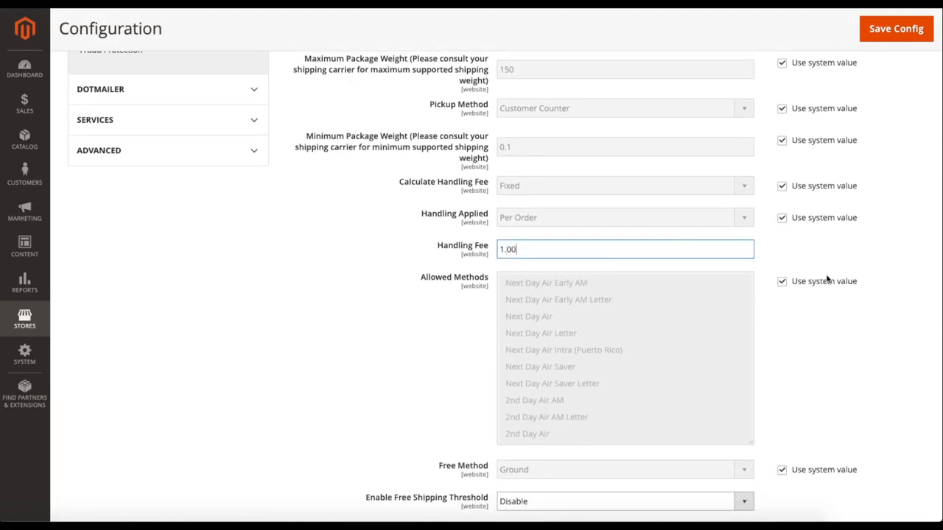
scroll(764, 266, down, 1)
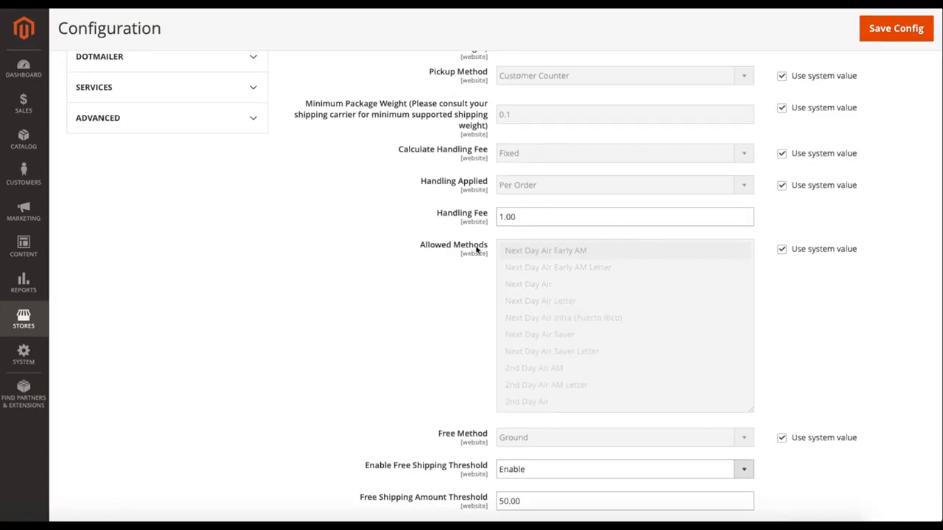
Override the UPS Allowed Methods with Next Day Air Early AM, and turn the system value option back on.
click(782, 250)
drag(579, 250, 703, 267)
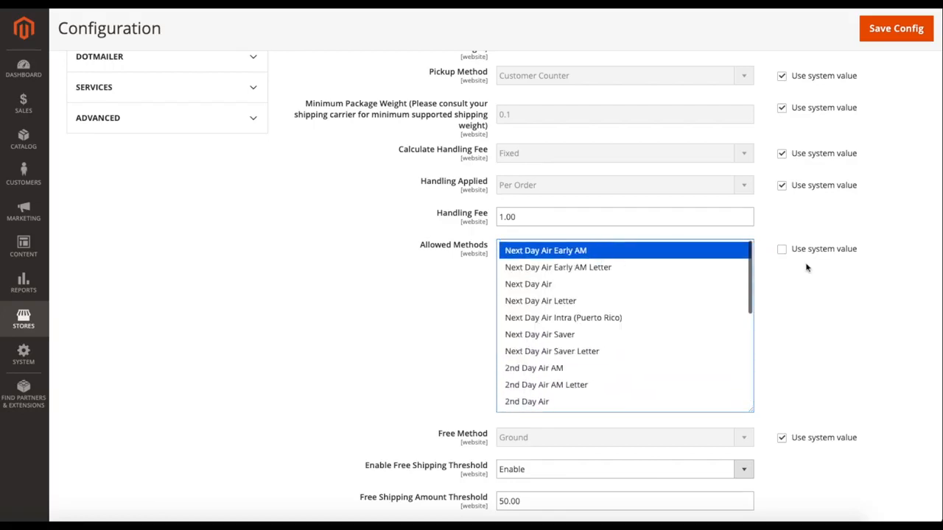
click(782, 251)
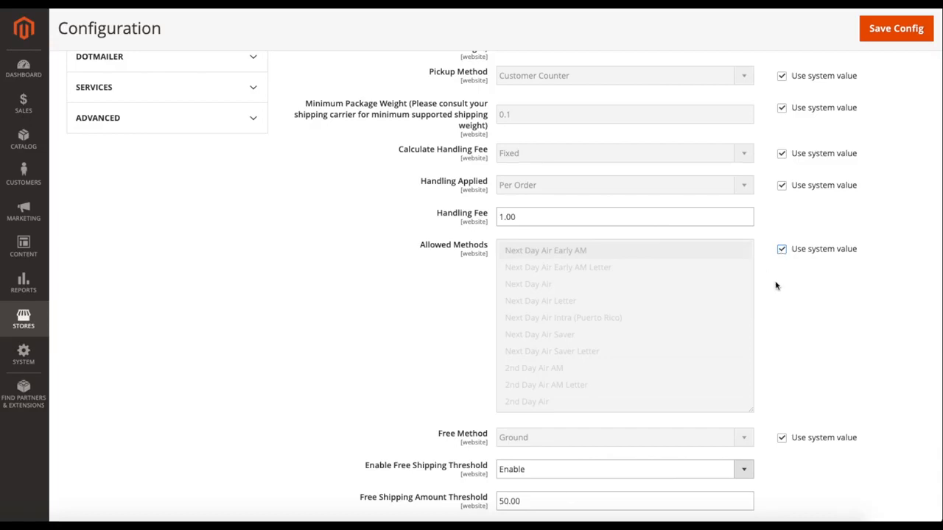
Switch the UPS free shipping threshold to Disable, set it back to Enable and check its amount field.
scroll(776, 286, down, 2)
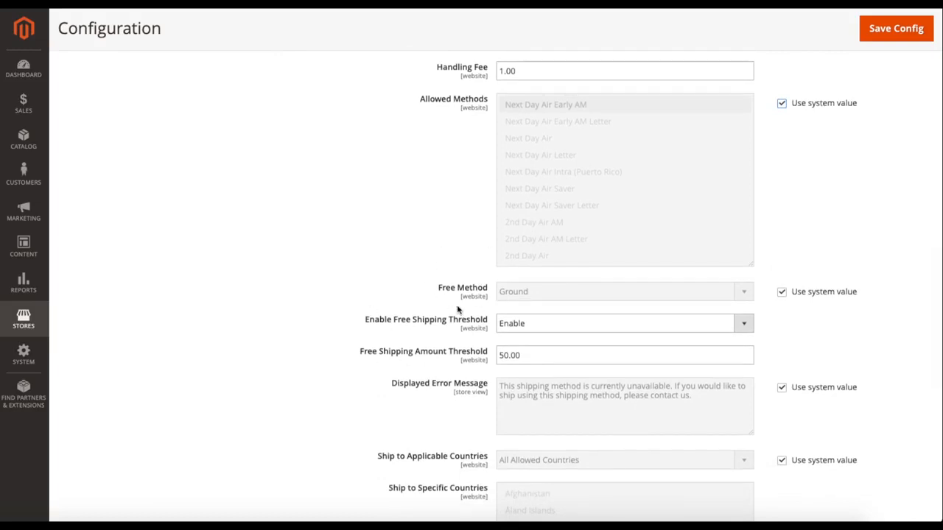
click(715, 324)
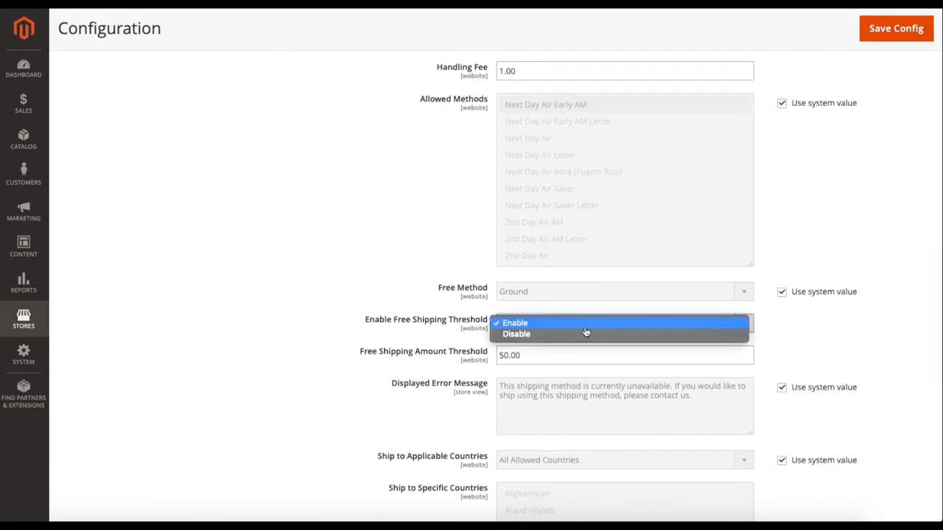
click(582, 334)
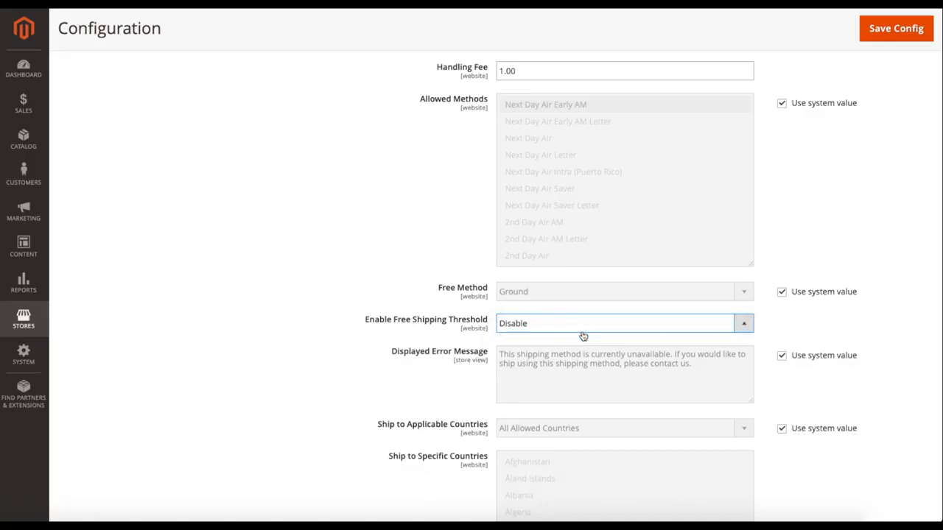
click(528, 330)
click(533, 319)
drag(524, 359, 496, 370)
click(490, 351)
scroll(490, 350, up, 1)
click(514, 366)
click(512, 363)
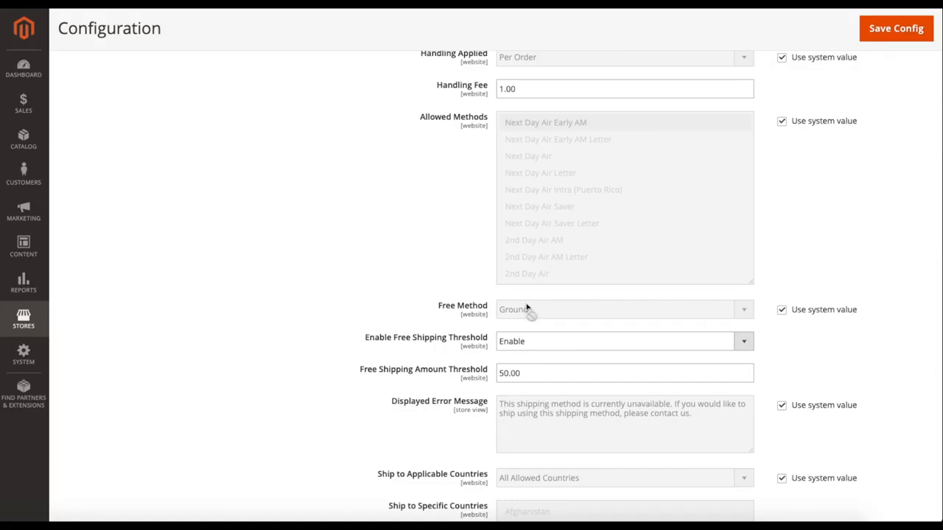
Look through the UPS Free Method options, keep Ground and restore the system value.
click(787, 311)
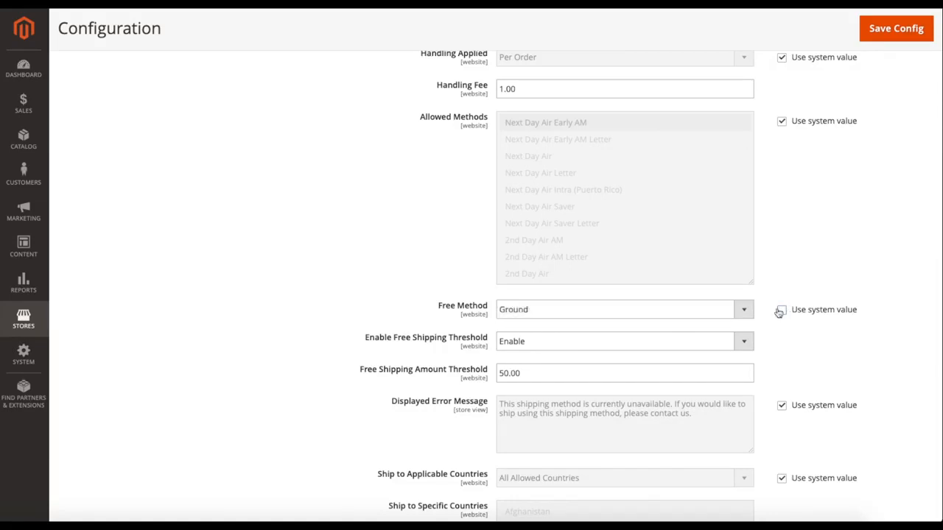
click(600, 316)
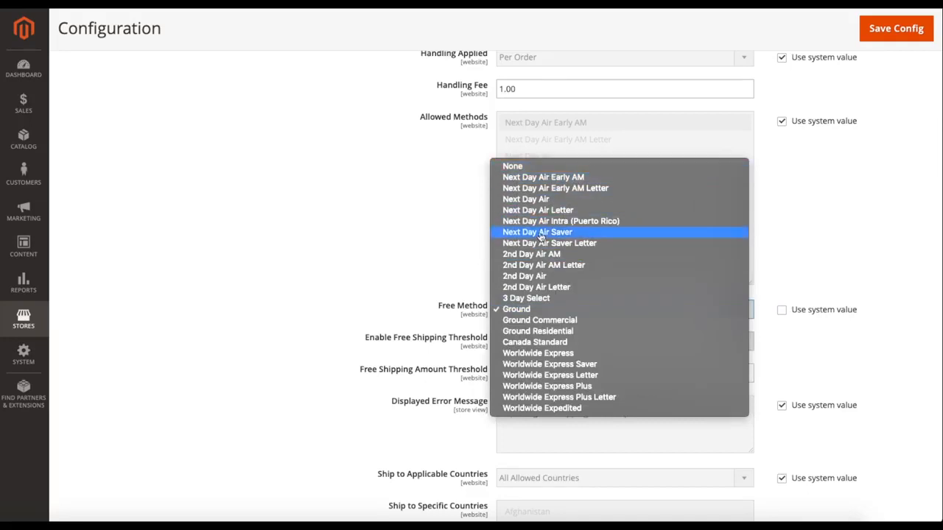
click(538, 309)
scroll(777, 333, down, 2)
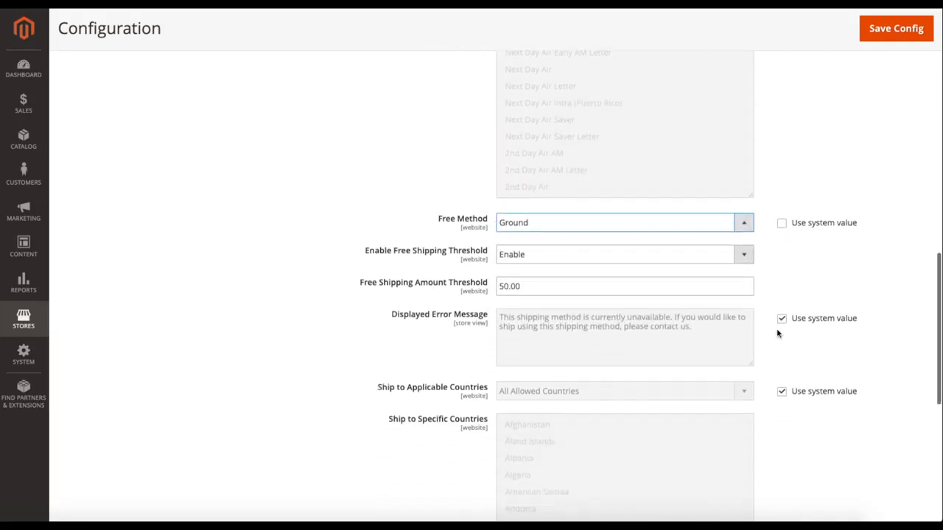
click(782, 220)
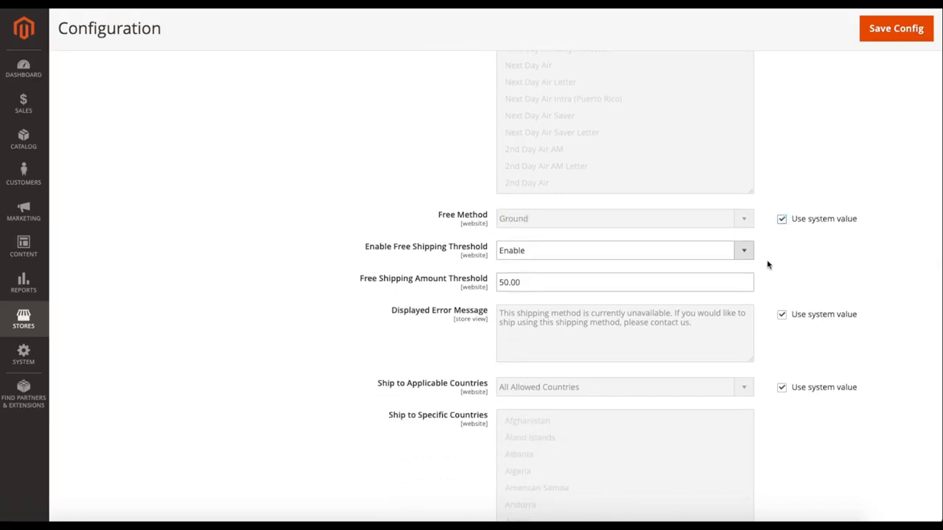
Try Specific Countries for UPS Ship to Applicable Countries, return to All Allowed Countries and restore the system value.
scroll(767, 265, down, 2)
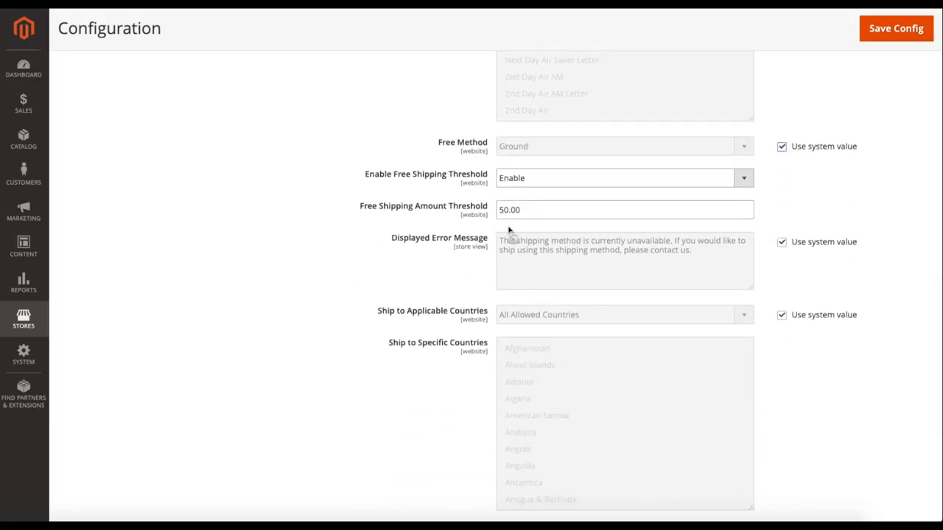
scroll(454, 283, down, 2)
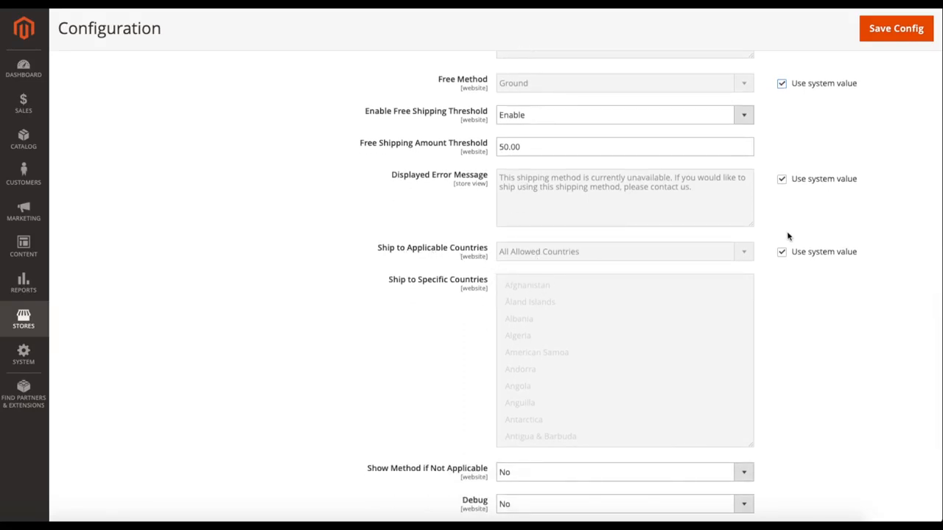
click(784, 252)
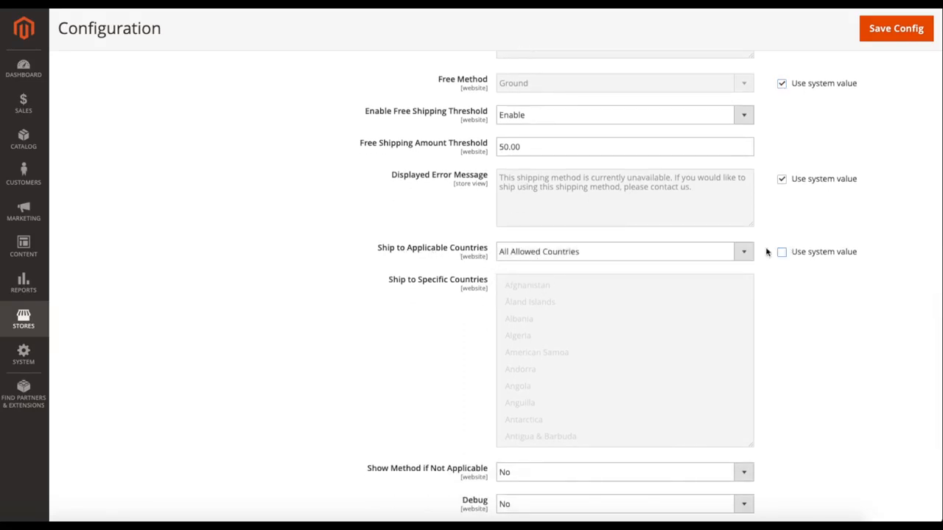
click(554, 255)
click(547, 263)
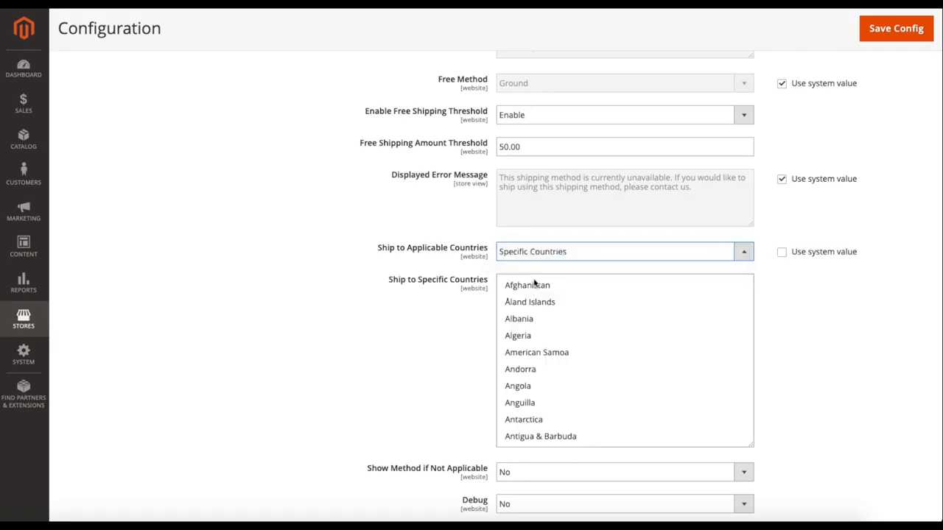
click(577, 254)
click(553, 240)
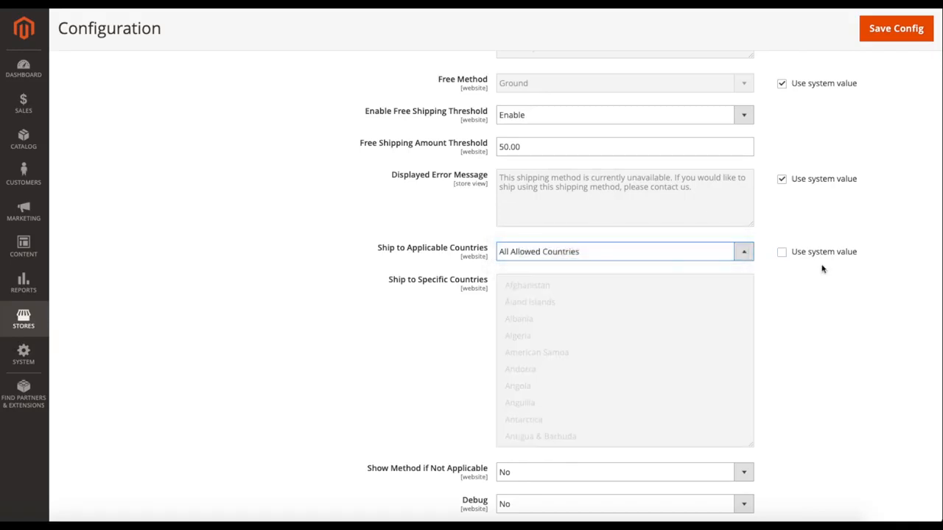
click(783, 255)
Check the UPS Debug options and keep No.
scroll(794, 306, down, 2)
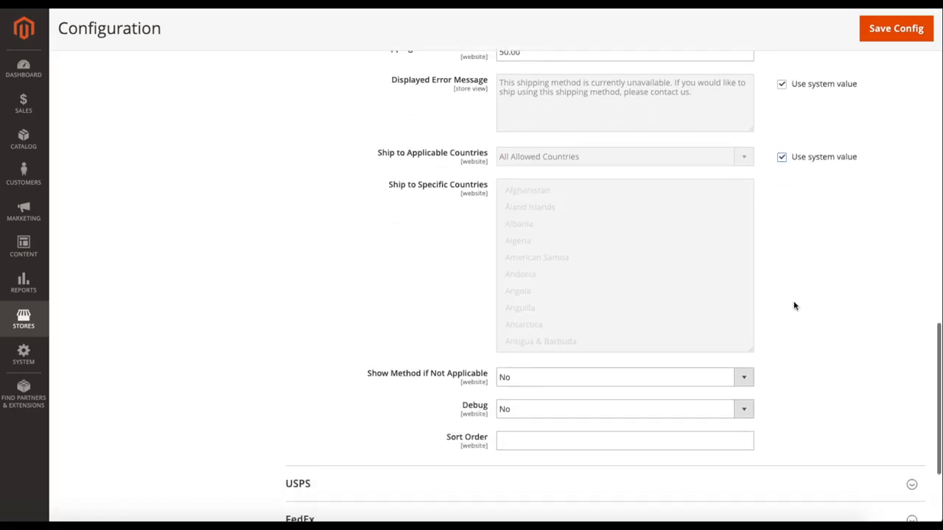
scroll(795, 305, down, 1)
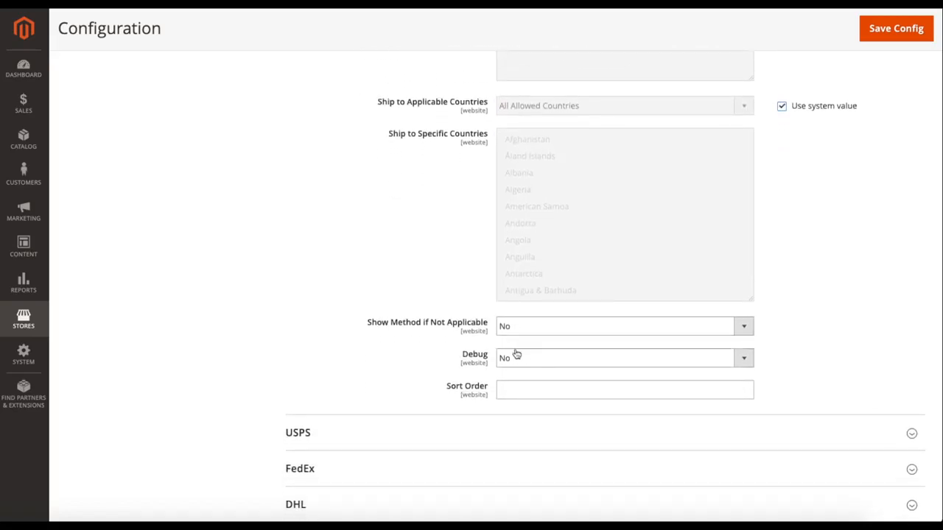
click(519, 360)
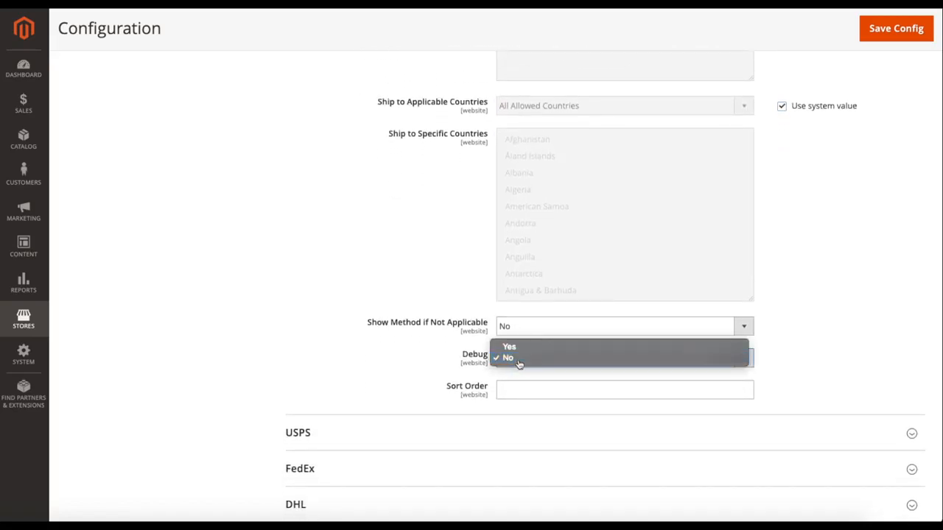
click(519, 360)
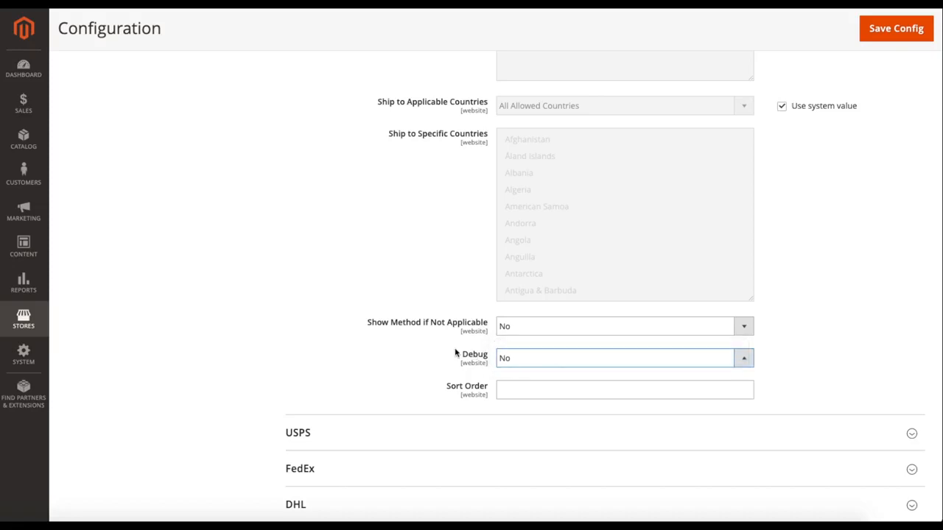
Return to the start of the UPS settings and collapse the UPS section.
scroll(348, 347, down, 1)
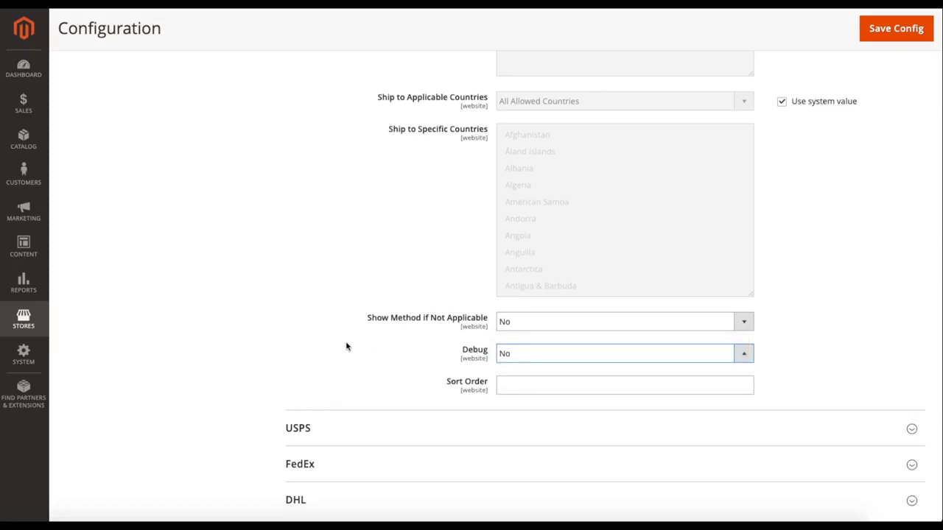
scroll(347, 346, up, 15)
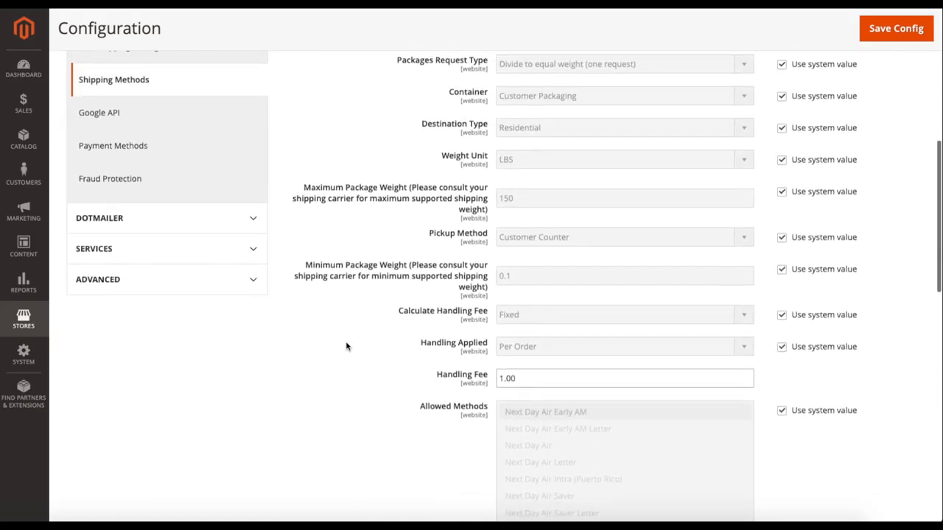
scroll(346, 346, up, 10)
click(339, 254)
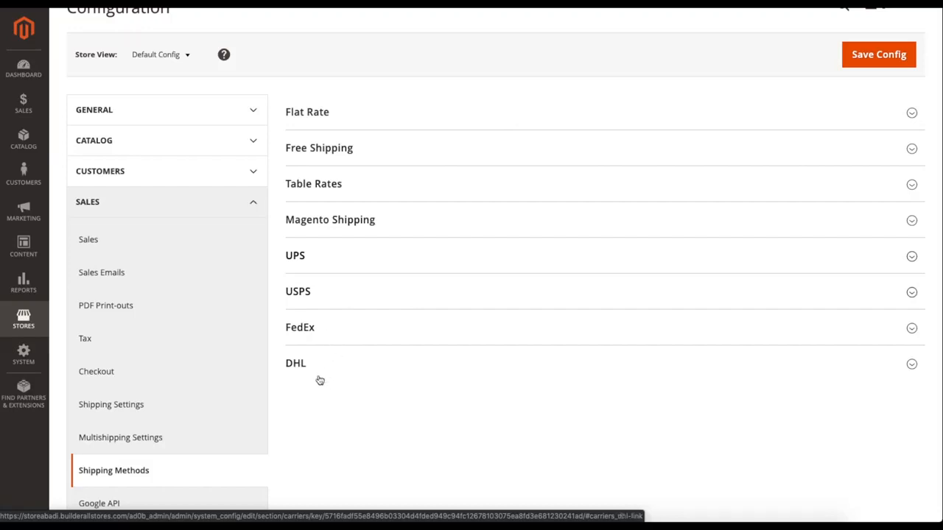
Preview the settings in the USPS, FedEx and DHL sections, collapsing each section again.
click(338, 303)
scroll(360, 331, down, 2)
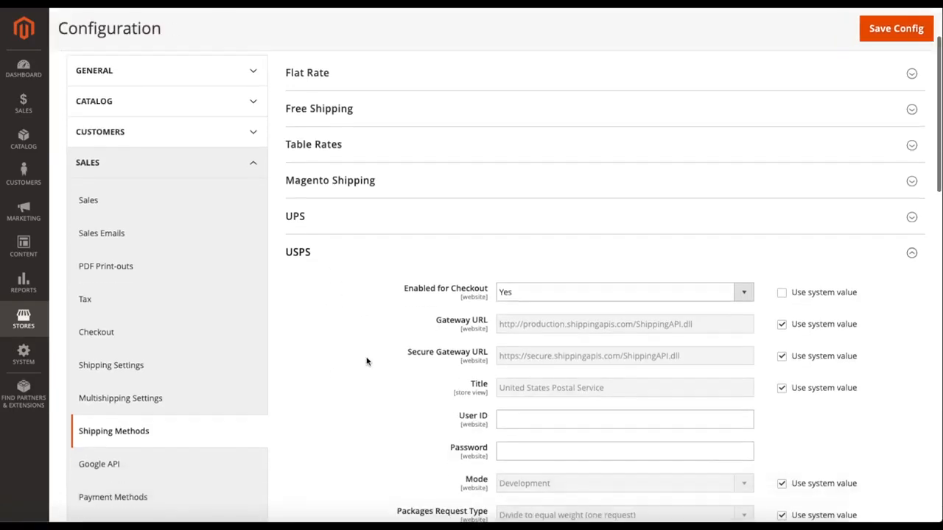
click(353, 225)
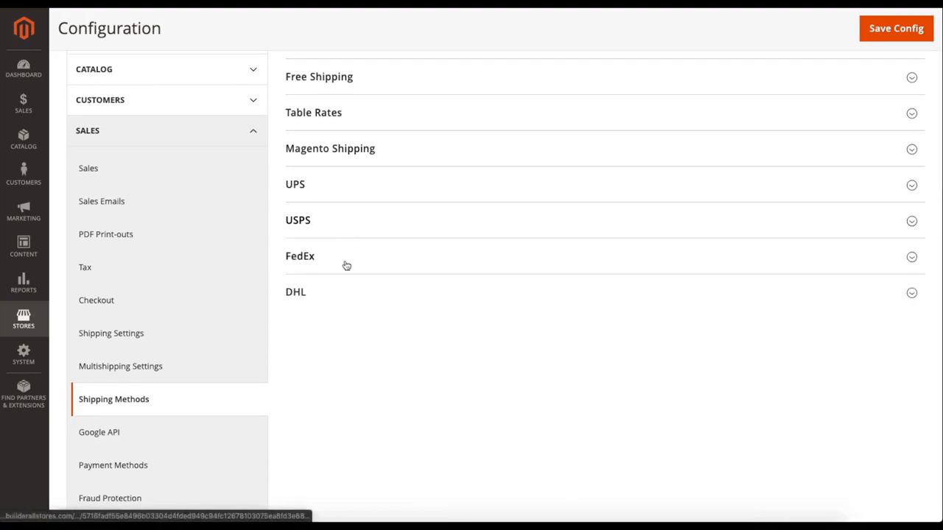
click(347, 263)
scroll(384, 348, down, 2)
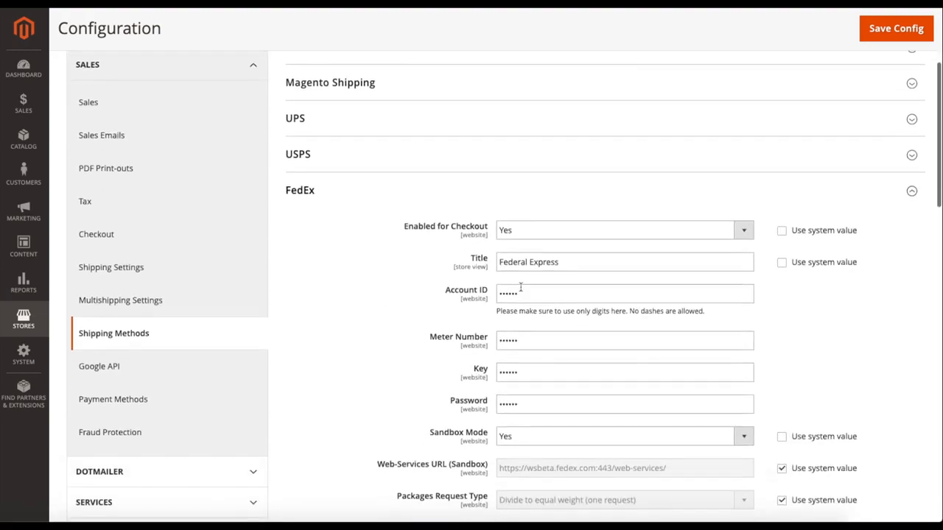
click(327, 193)
click(344, 225)
scroll(391, 336, down, 2)
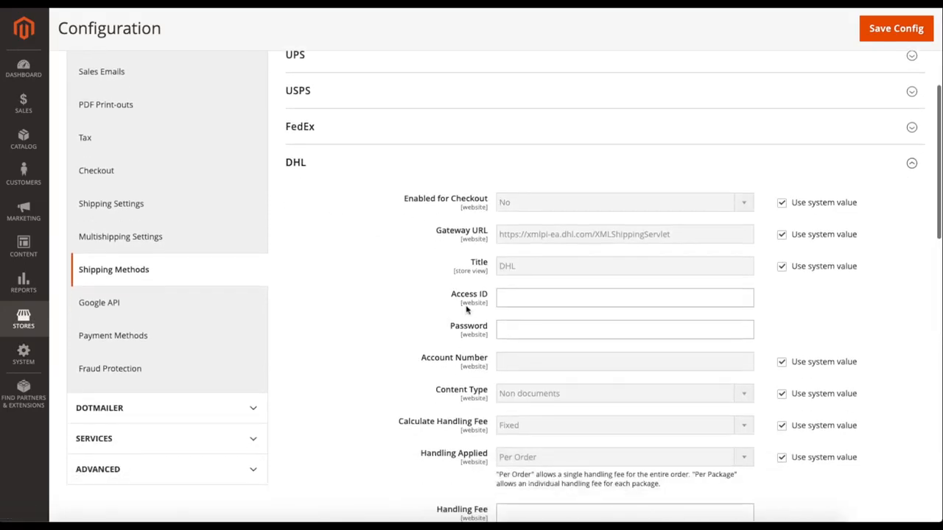
click(350, 176)
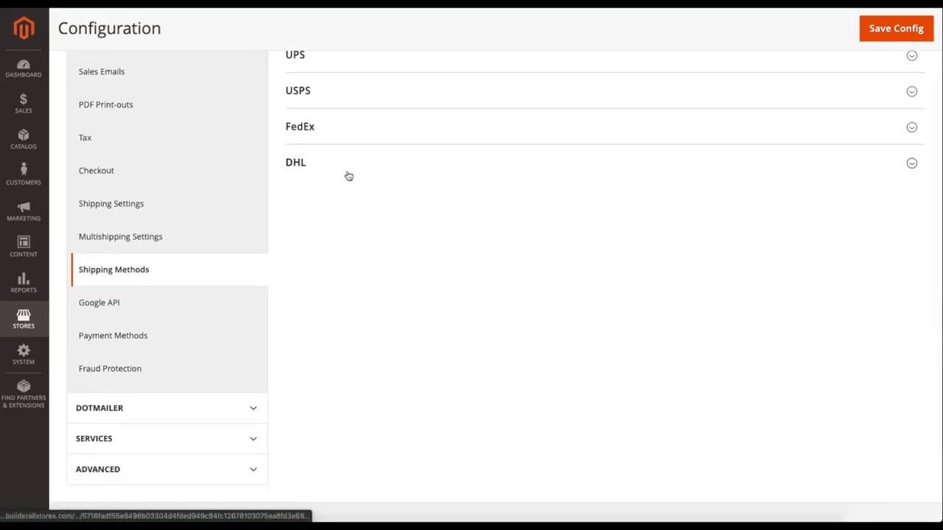
In the USPS section, change the Title to USPS and turn its system value setting back on.
click(338, 136)
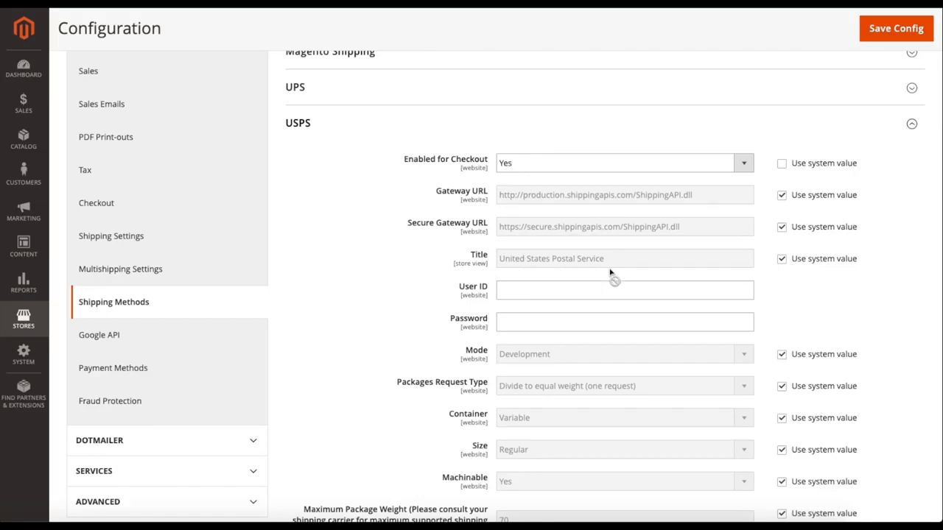
click(783, 259)
drag(653, 258, 501, 259)
text(USPS)
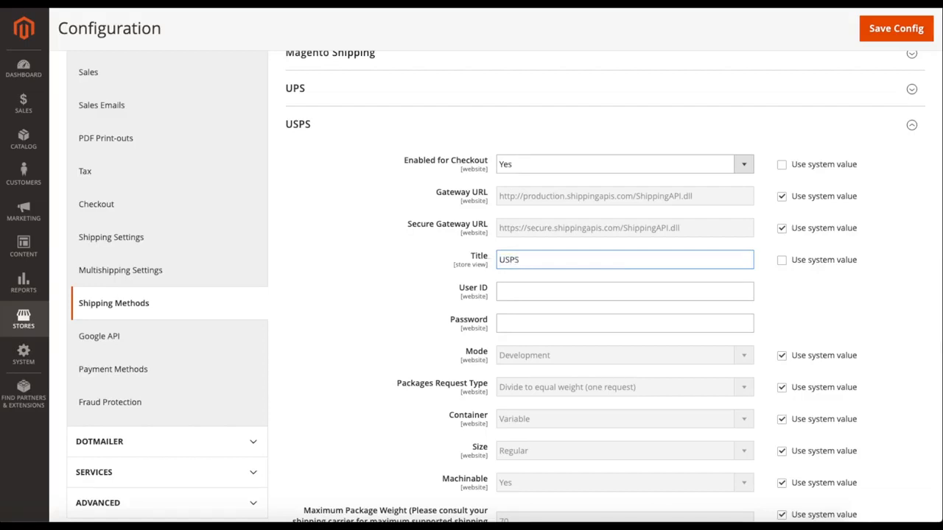
click(782, 261)
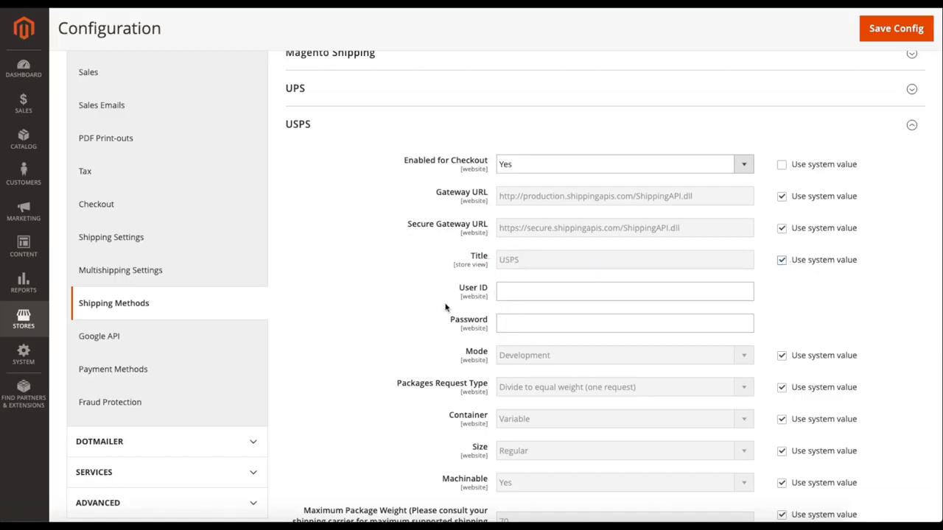
Check the USPS Mode options, keep Development and restore the system value.
scroll(445, 308, down, 1)
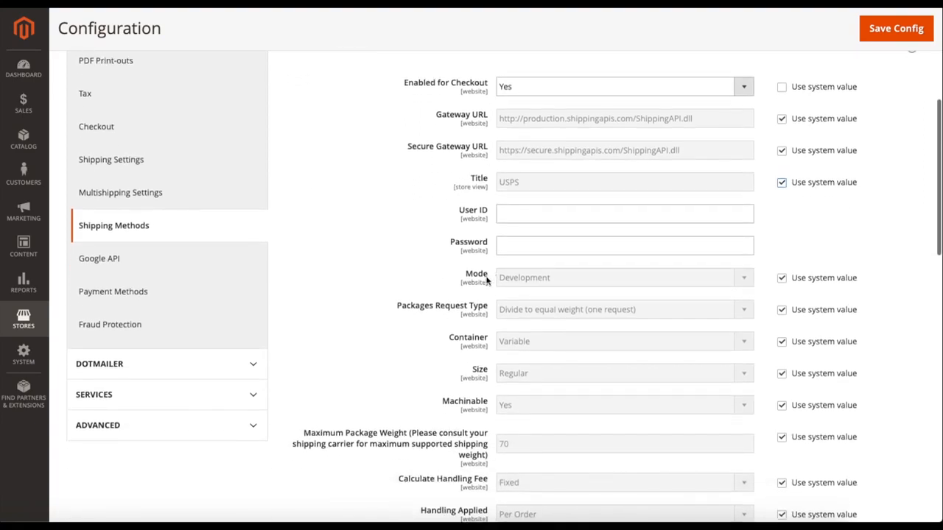
click(782, 279)
click(659, 280)
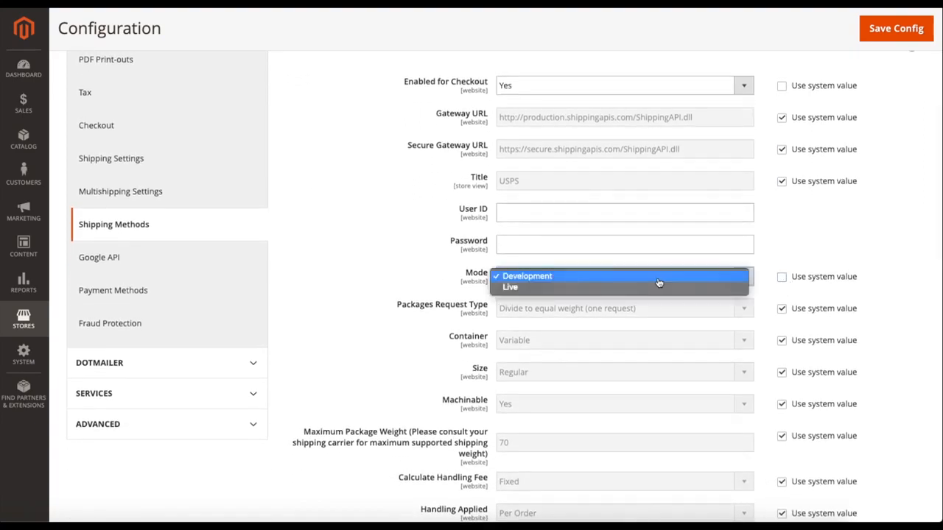
click(581, 276)
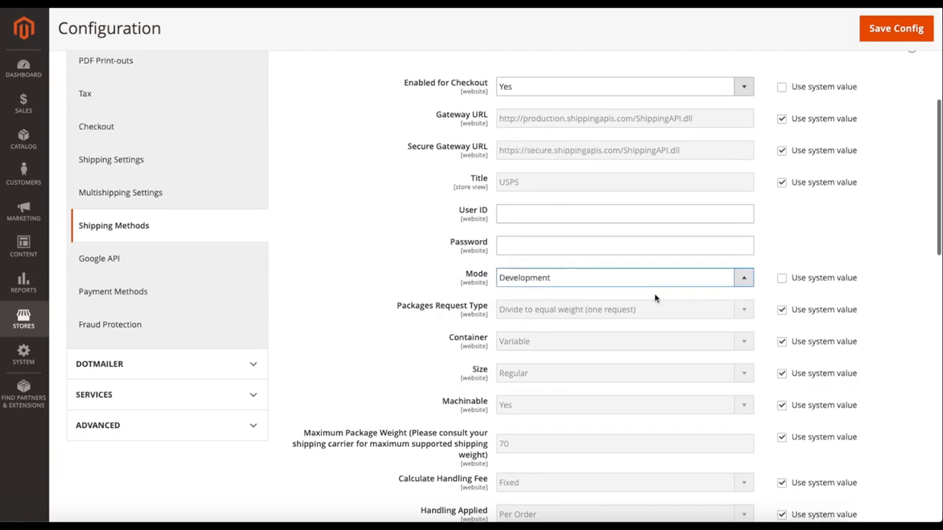
click(781, 280)
Look through the USPS Container options, keep Variable and restore the system value.
scroll(759, 297, down, 1)
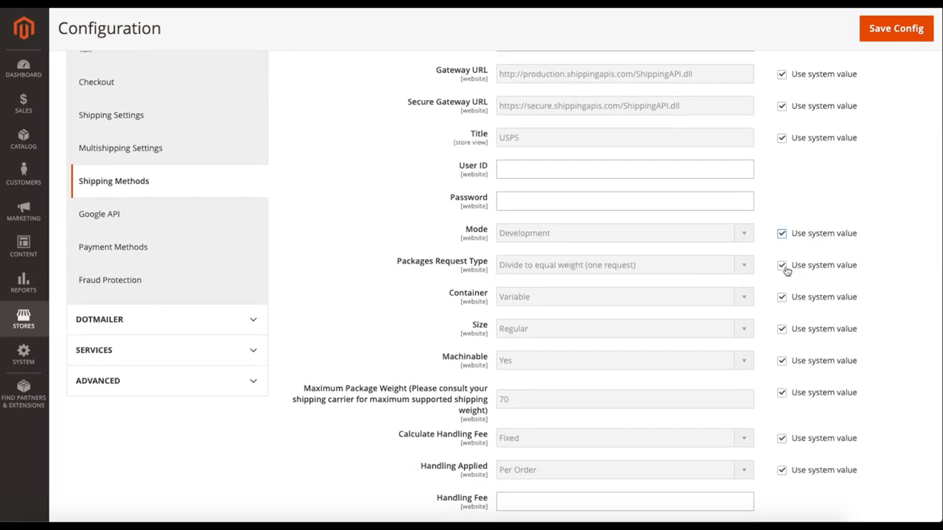
scroll(764, 271, up, 2)
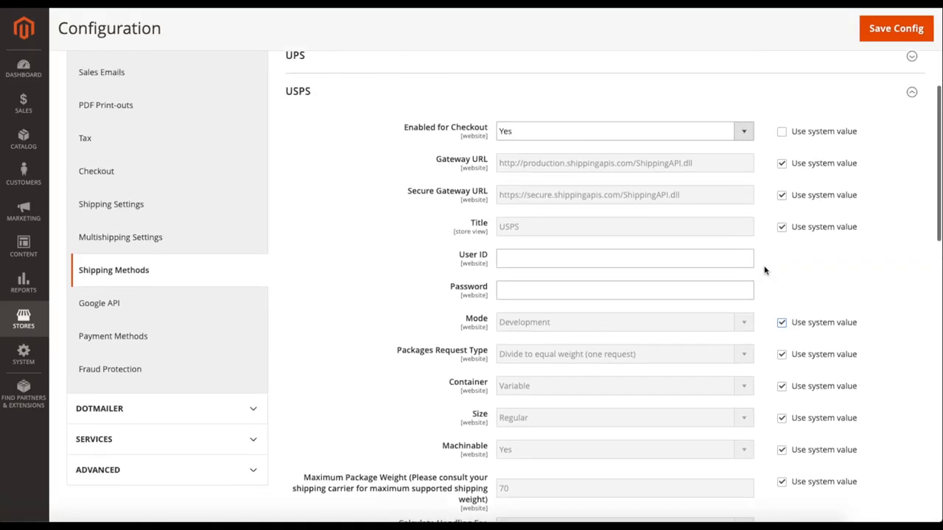
scroll(764, 270, down, 2)
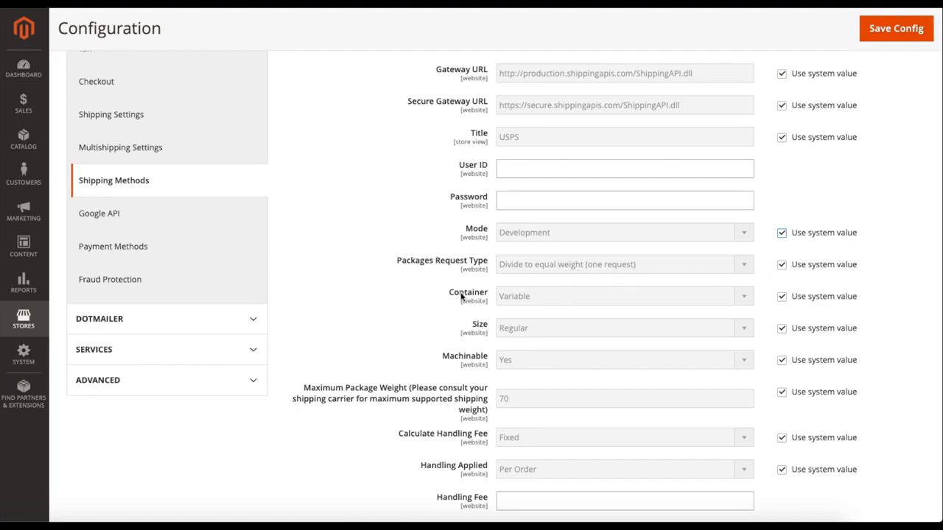
scroll(516, 295, down, 1)
click(782, 264)
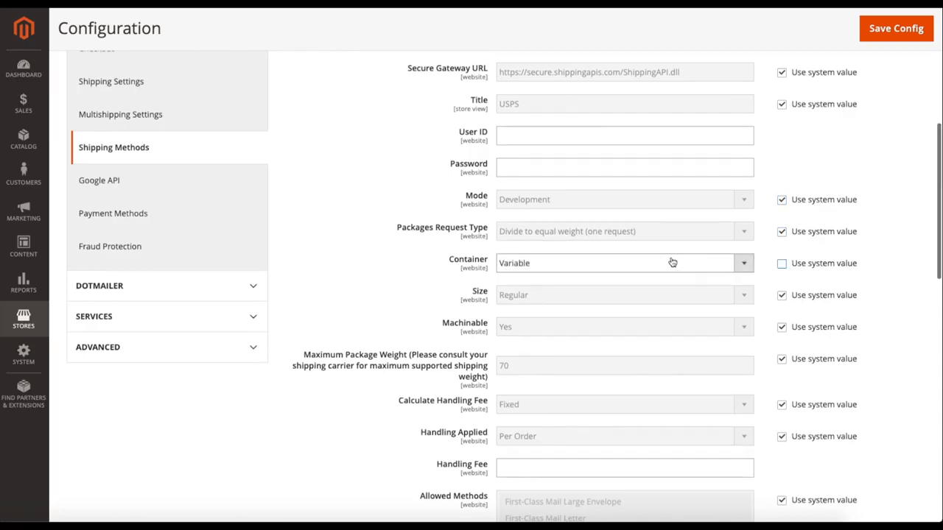
click(672, 262)
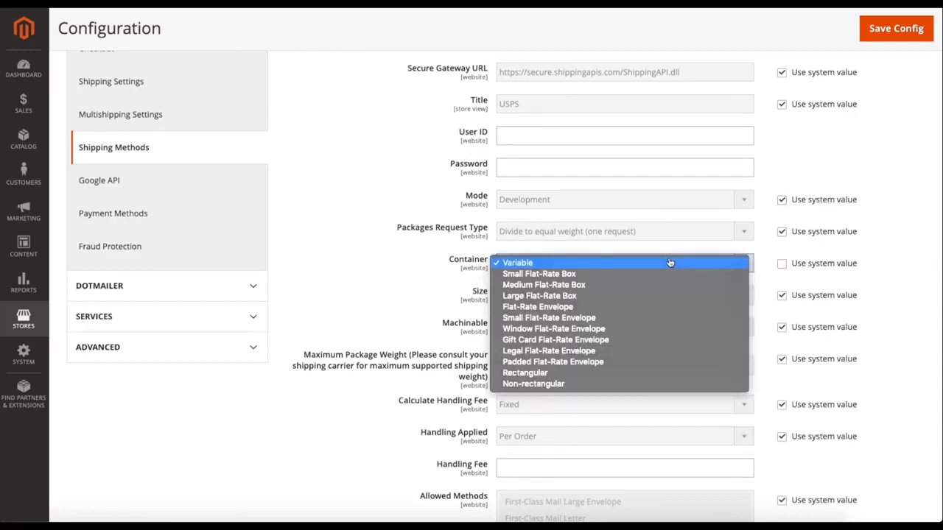
click(540, 267)
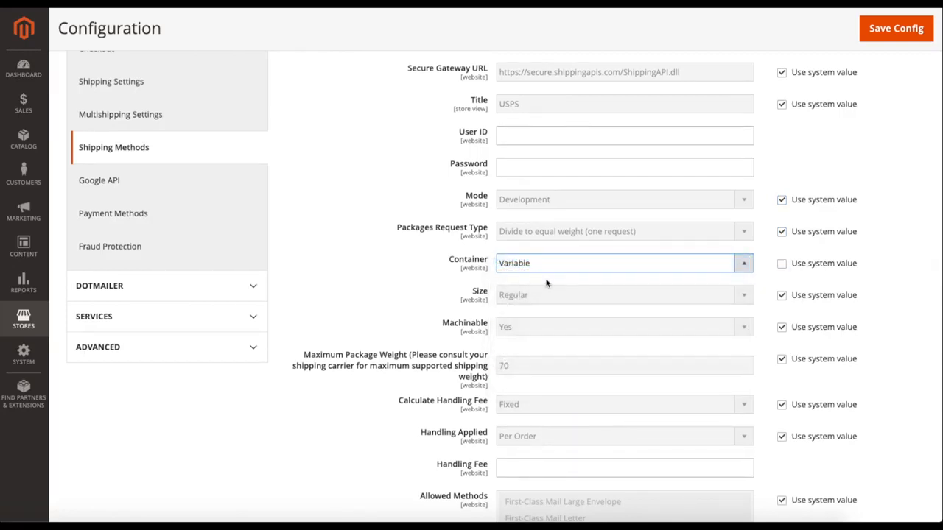
click(782, 264)
Check the USPS Machinable options, keep Yes and restore the system value.
scroll(408, 300, down, 1)
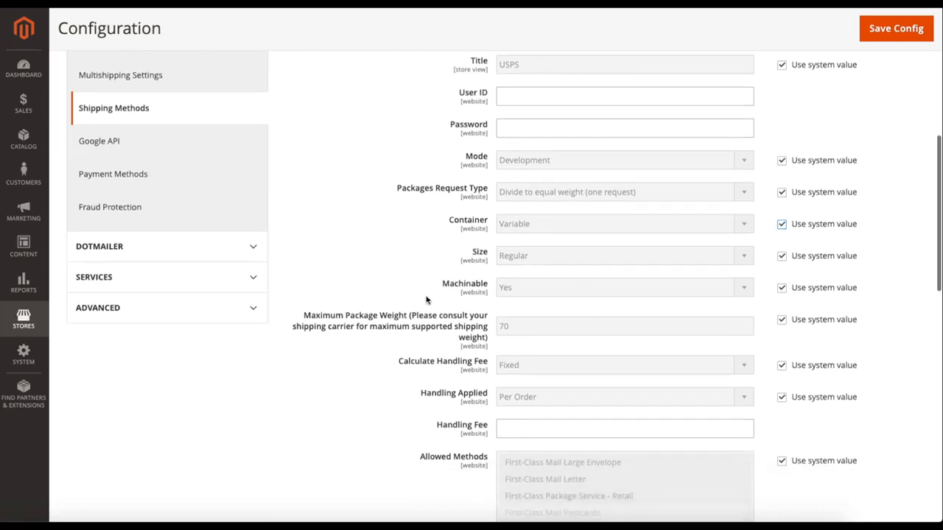
click(782, 287)
click(696, 287)
click(741, 292)
click(782, 287)
Try enabling the USPS free shipping threshold, then set it back to Disable.
scroll(761, 293, down, 1)
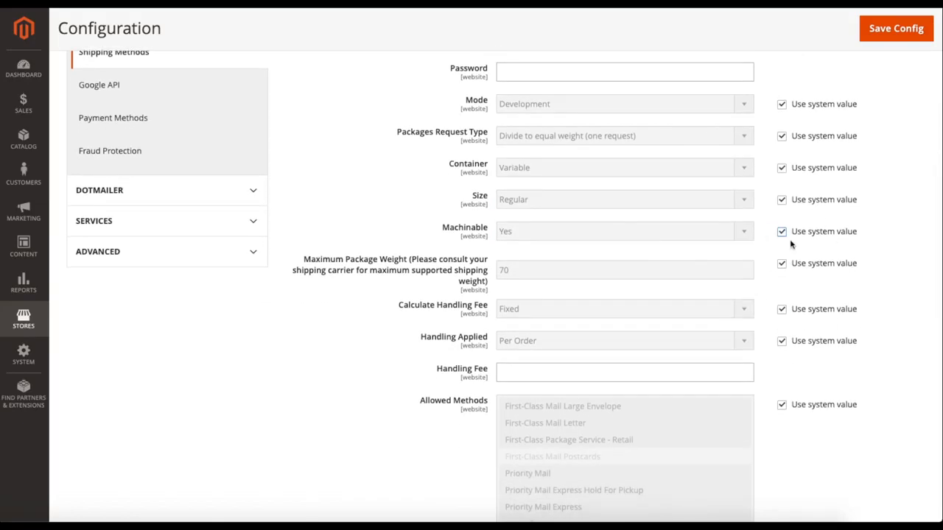
scroll(759, 278, down, 1)
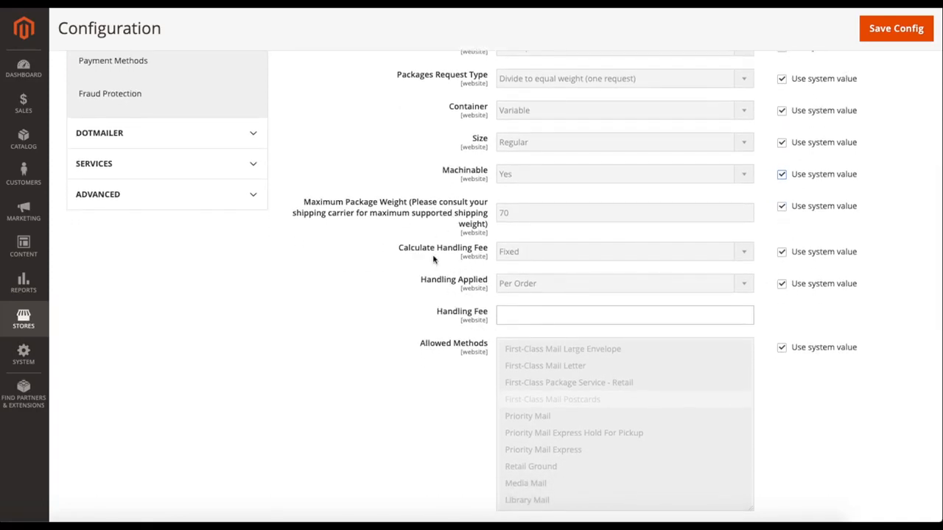
scroll(432, 275, down, 2)
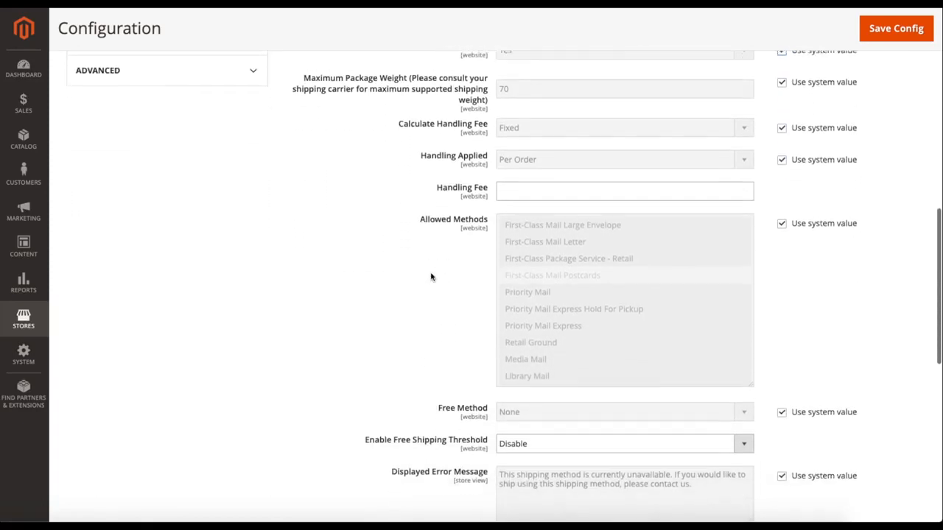
scroll(390, 351, down, 2)
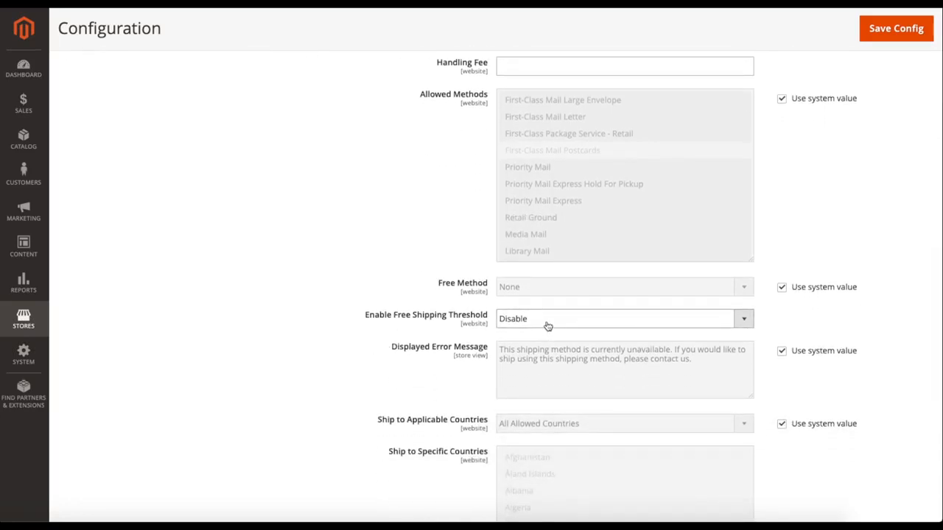
click(547, 326)
click(543, 313)
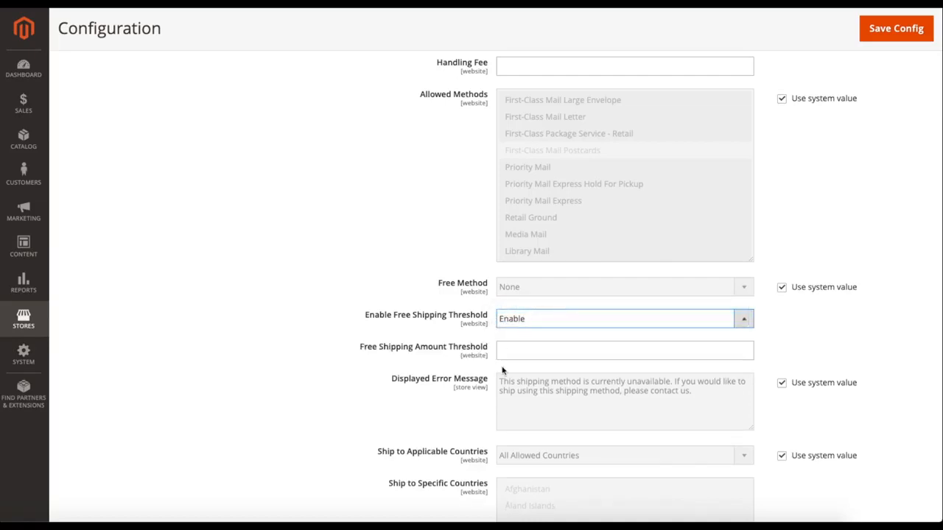
click(532, 326)
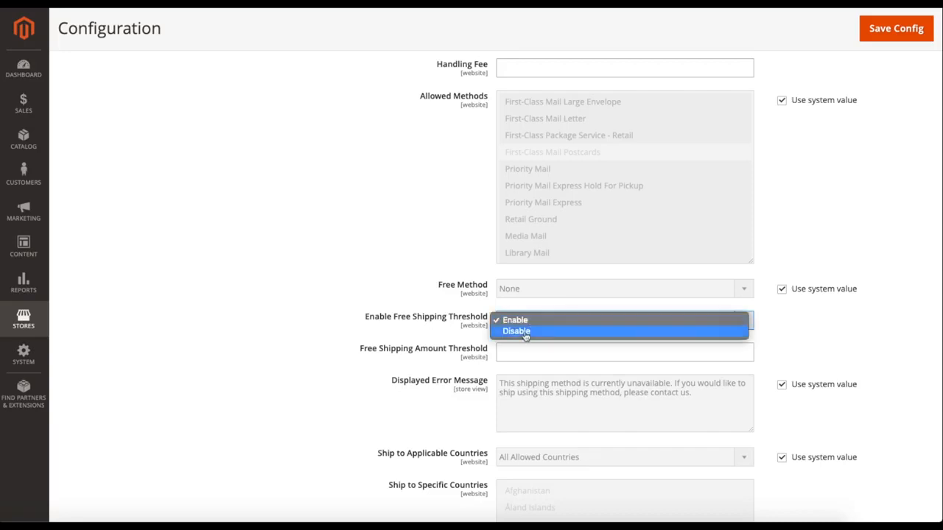
click(526, 332)
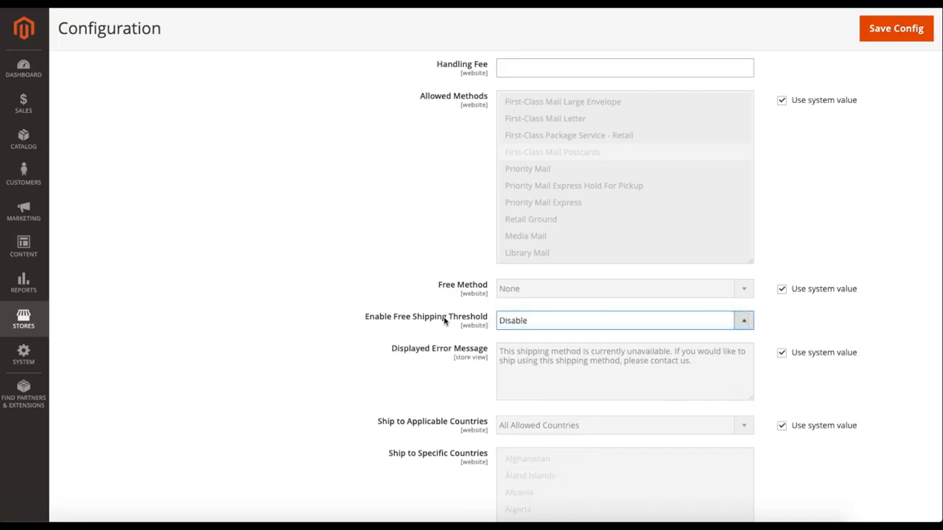
Review the remaining USPS settings, then collapse that section and expand the FedEx section.
scroll(401, 312, down, 5)
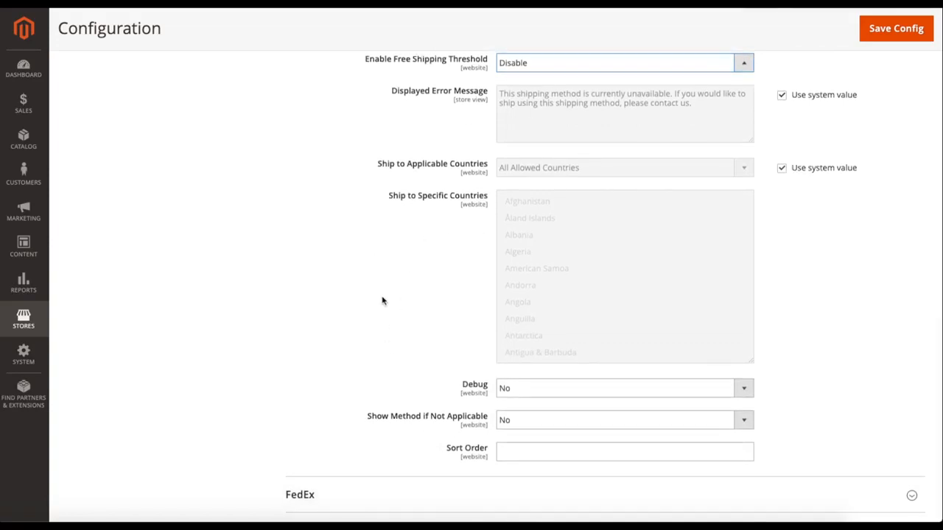
scroll(361, 295, up, 14)
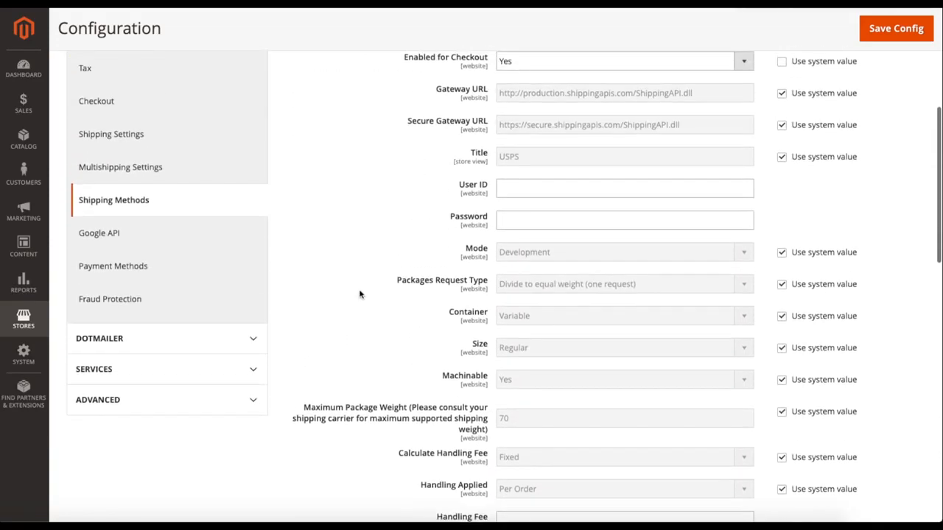
scroll(357, 273, up, 3)
click(331, 165)
click(336, 197)
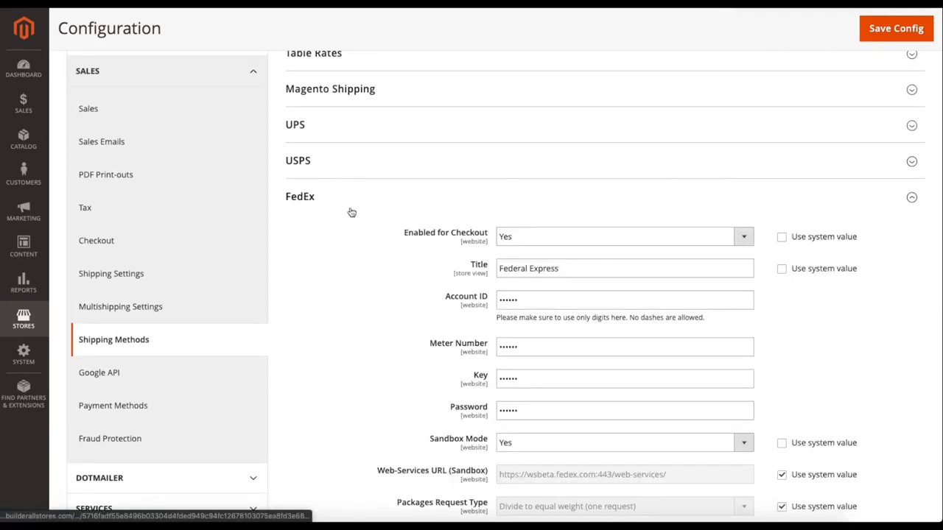
Review the FedEx settings from checkout availability and account credentials through packaging and weight to the handling fee.
scroll(392, 284, down, 3)
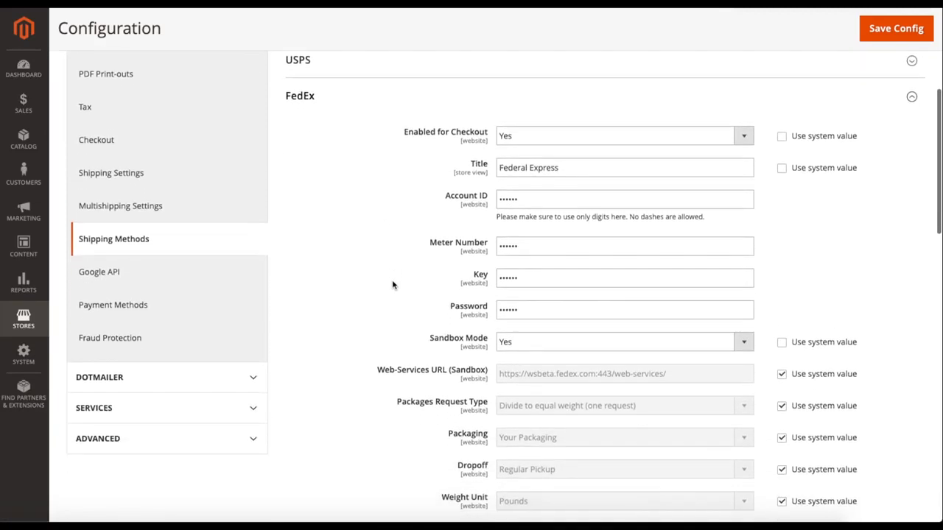
scroll(392, 284, down, 1)
scroll(392, 284, down, 1)
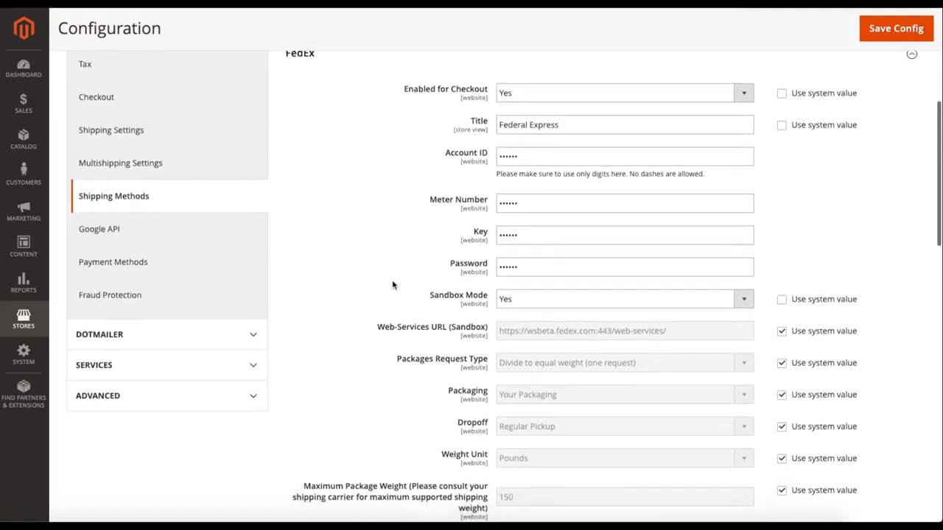
scroll(393, 285, down, 1)
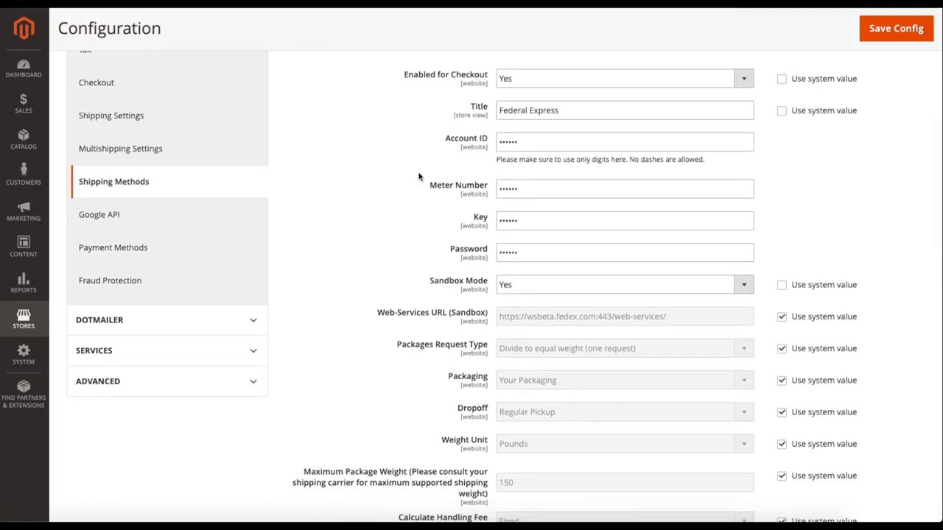
scroll(404, 200, up, 2)
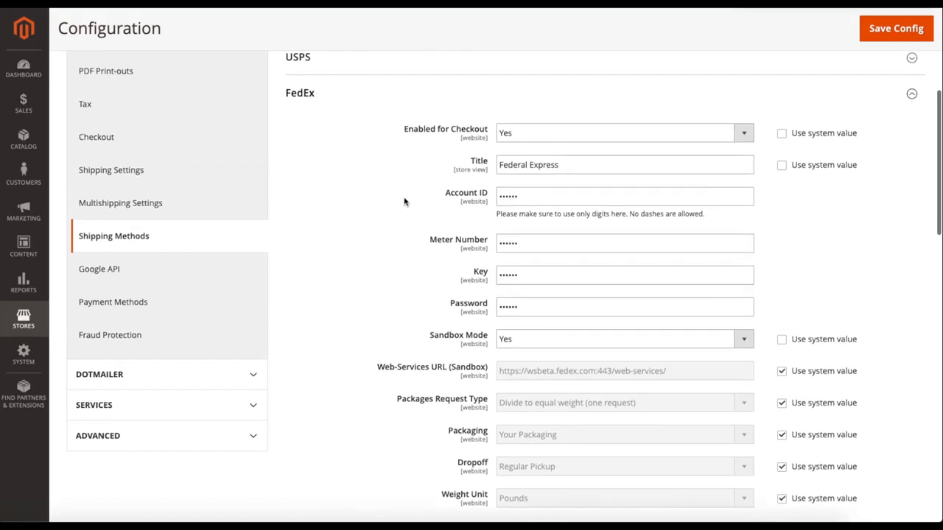
scroll(395, 260, down, 5)
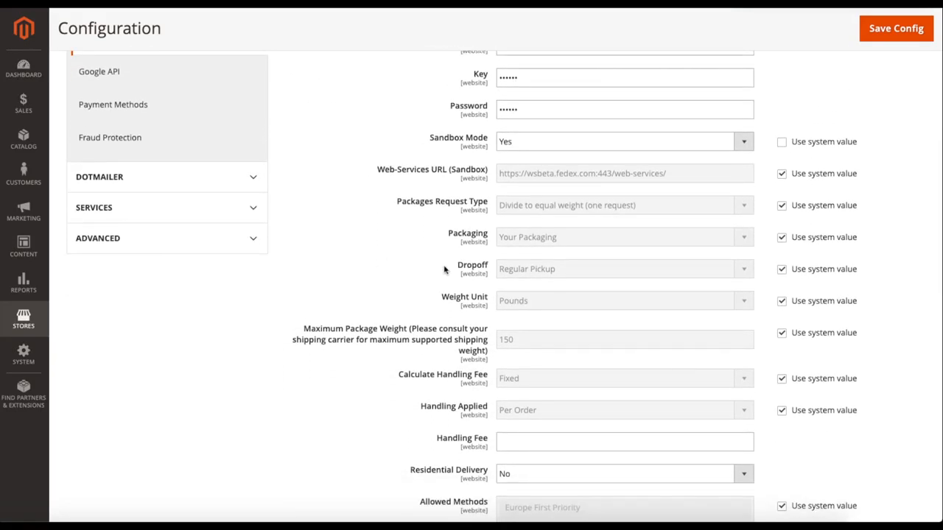
scroll(434, 284, down, 2)
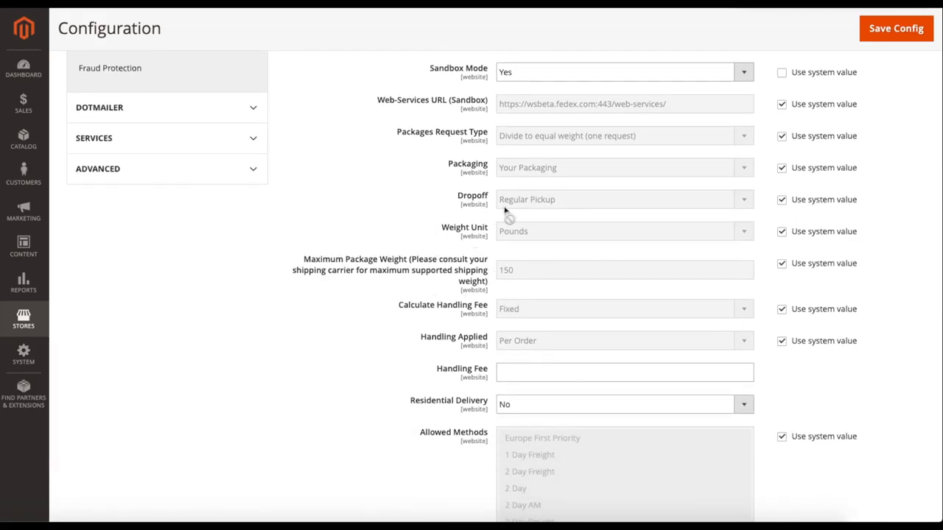
scroll(409, 324, down, 1)
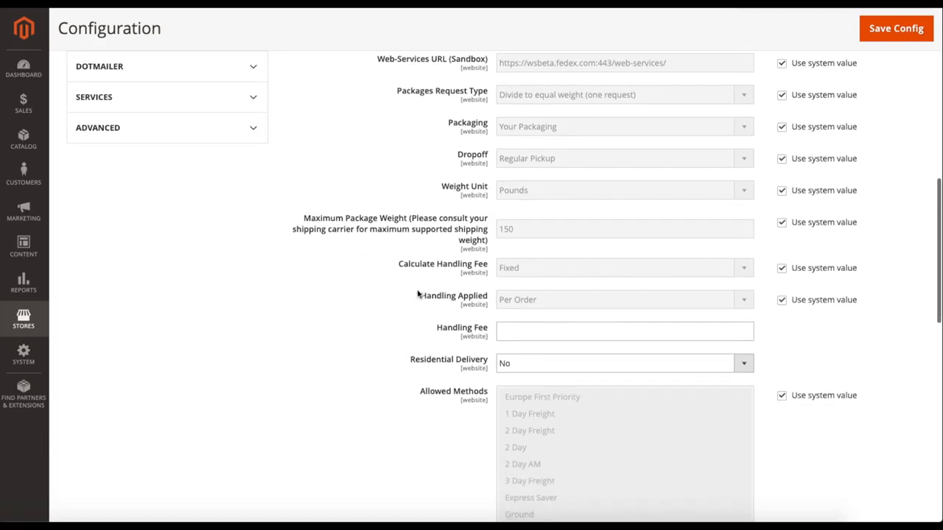
scroll(418, 340, down, 1)
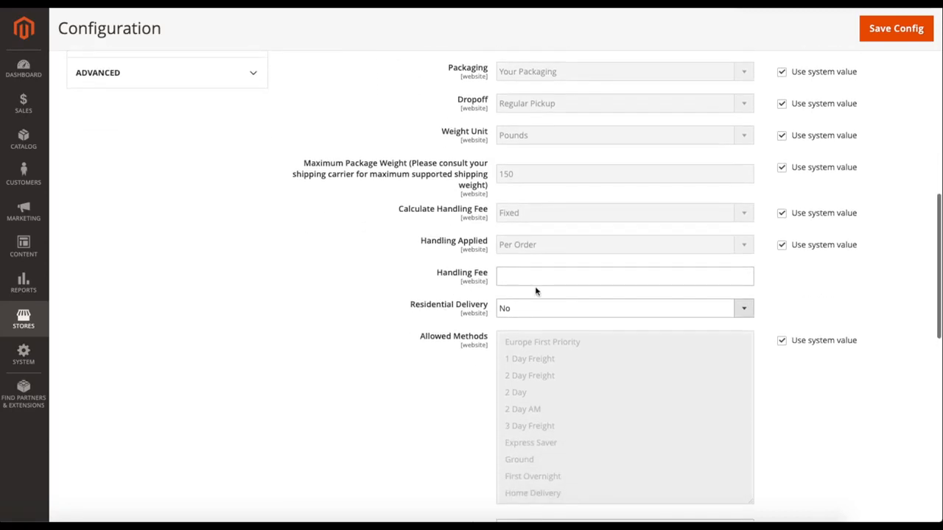
click(507, 279)
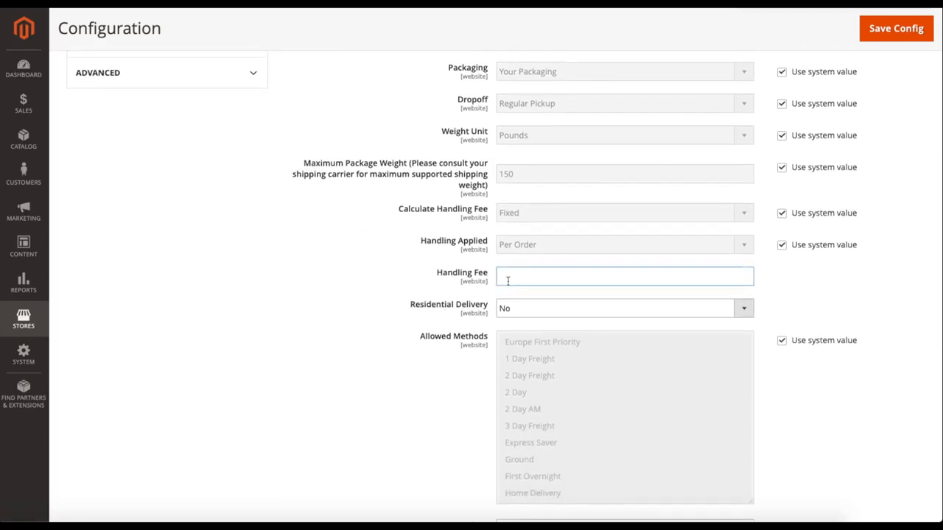
Try setting FedEx Residential Delivery to Yes, then set it back to No.
scroll(460, 326, down, 1)
click(530, 264)
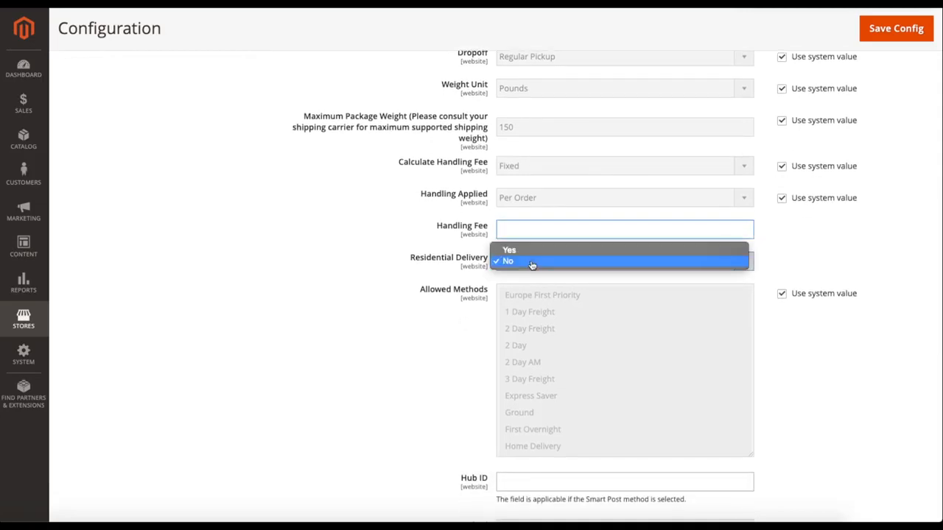
click(529, 252)
click(528, 262)
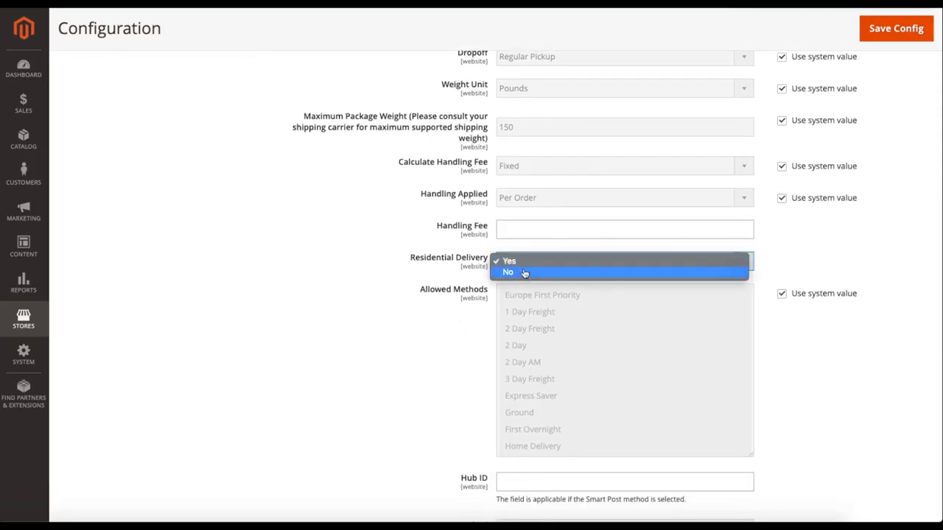
click(525, 273)
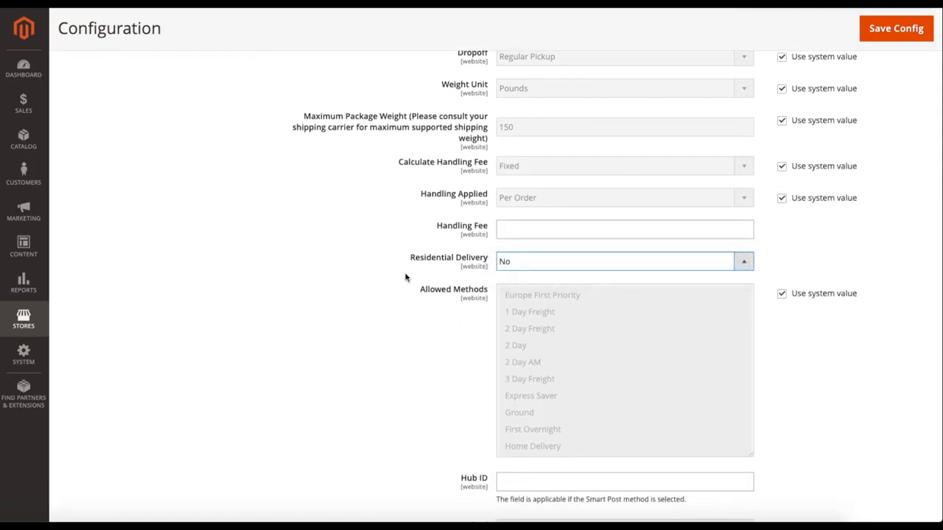
Review the FedEx allowed methods, Hub ID, free shipping, error message and applicable countries settings.
scroll(405, 277, down, 1)
scroll(457, 331, down, 1)
scroll(454, 333, down, 1)
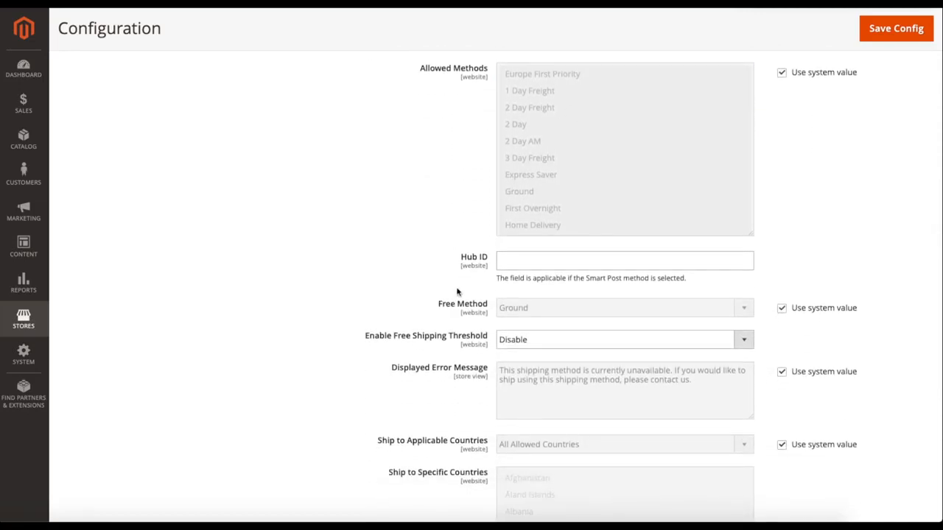
scroll(457, 292, down, 2)
scroll(443, 331, down, 1)
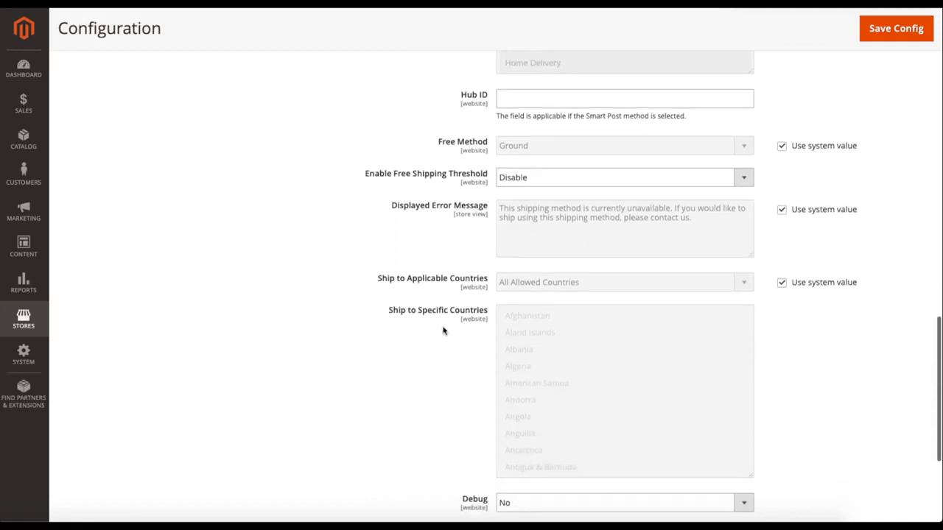
scroll(443, 331, down, 1)
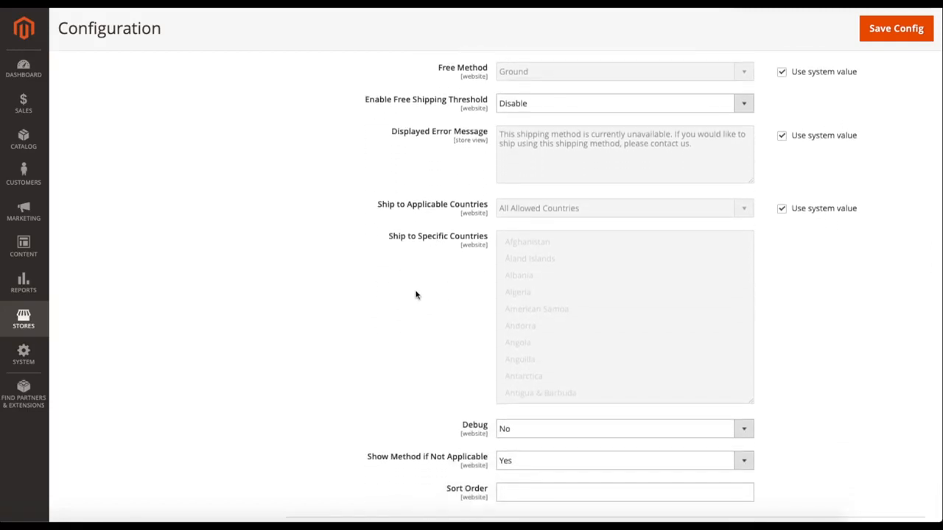
scroll(431, 313, down, 1)
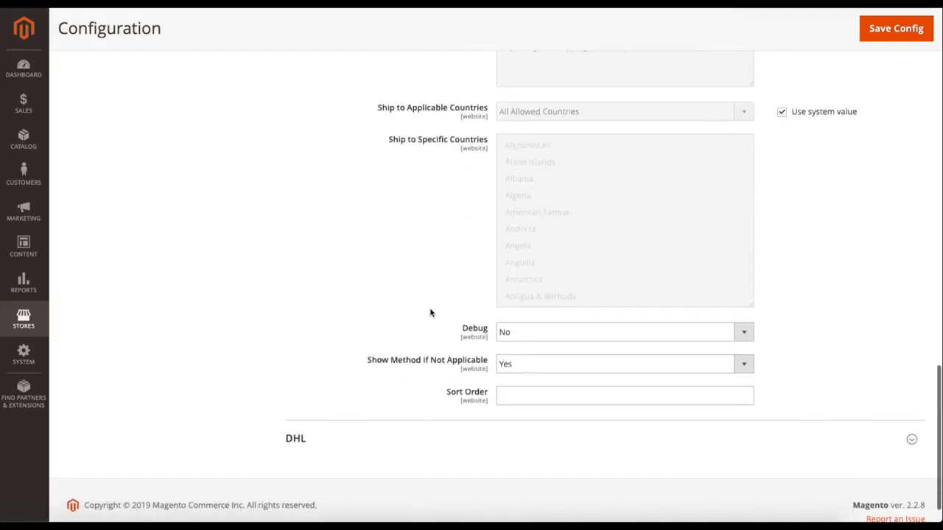
Try switching FedEx Debug to Yes, then set it back to No.
click(517, 336)
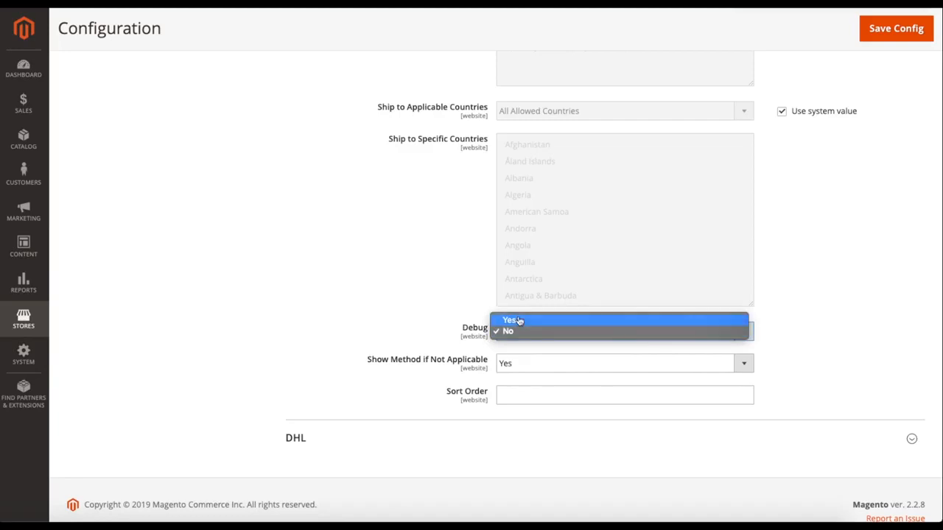
click(519, 321)
click(516, 333)
click(508, 341)
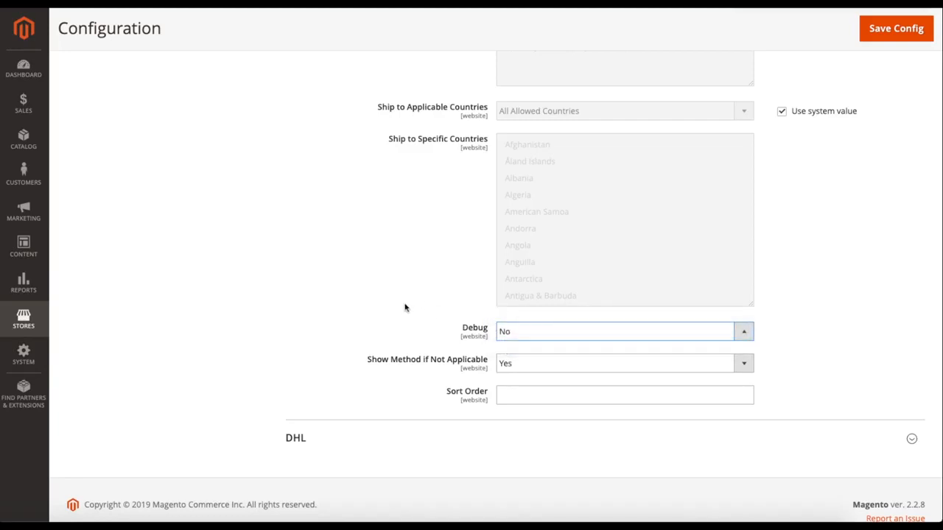
Expand the DHL section and review its settings from account access and handling fees to the applicable countries.
scroll(368, 347, down, 1)
click(338, 401)
scroll(346, 368, down, 2)
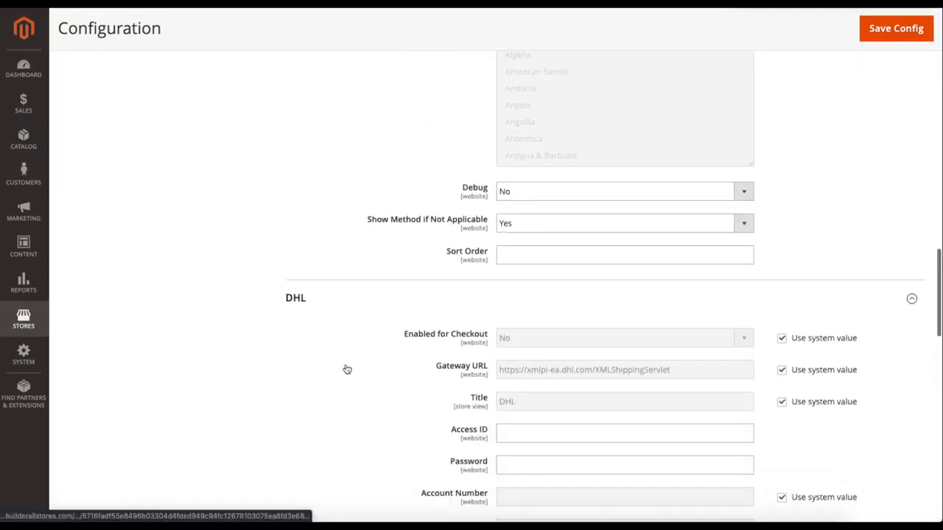
scroll(347, 369, down, 3)
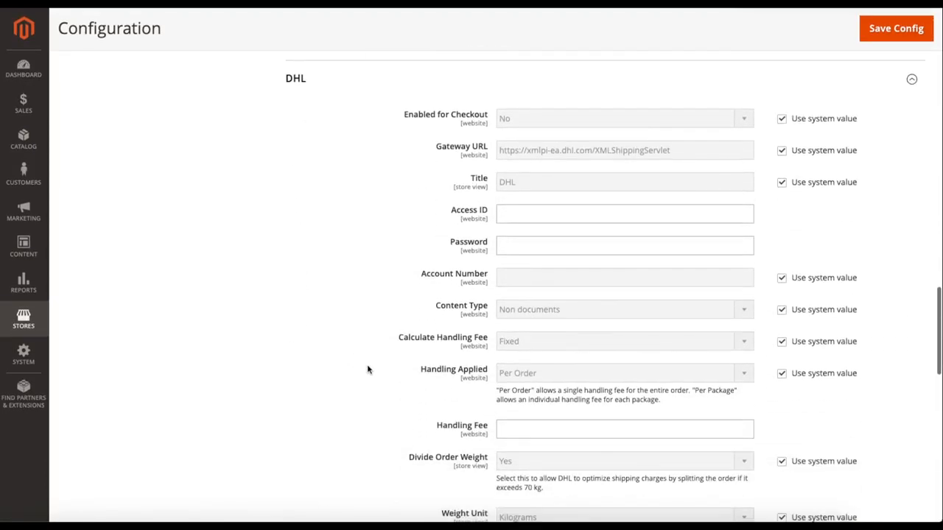
scroll(368, 370, down, 2)
scroll(368, 370, down, 1)
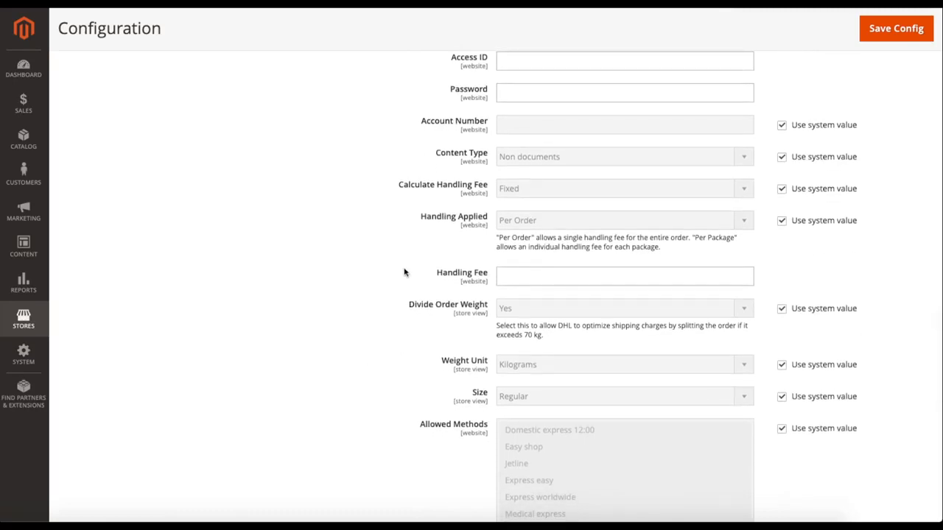
scroll(392, 315, down, 4)
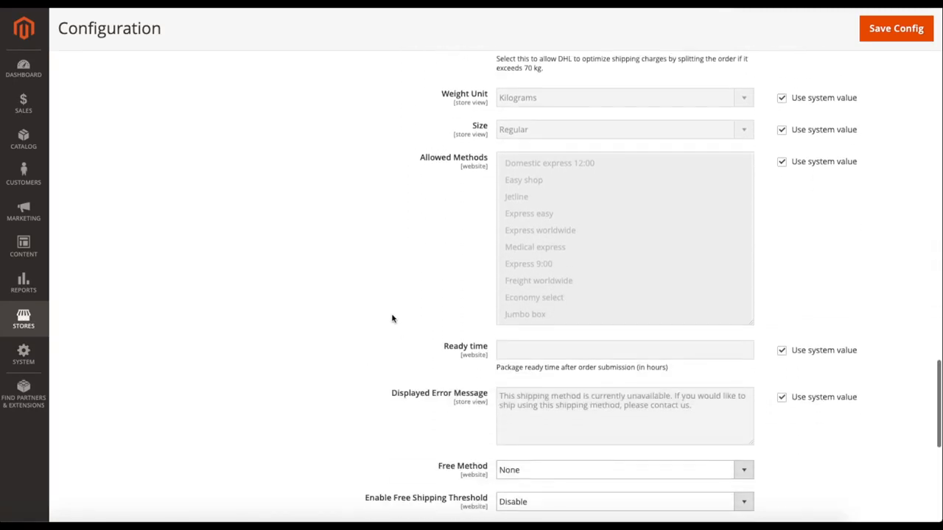
scroll(383, 320, down, 3)
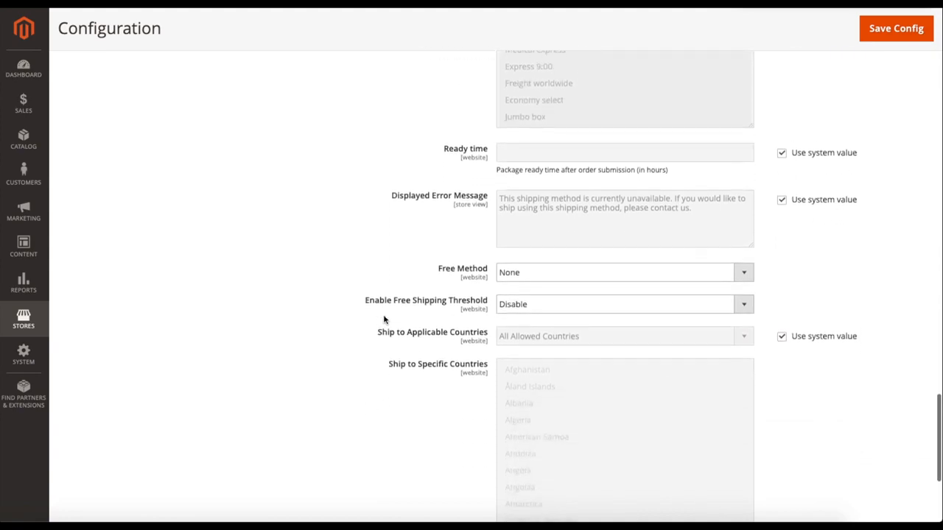
scroll(373, 318, down, 1)
Collapse the FedEx section and open the Payment Methods configuration page.
scroll(305, 307, up, 20)
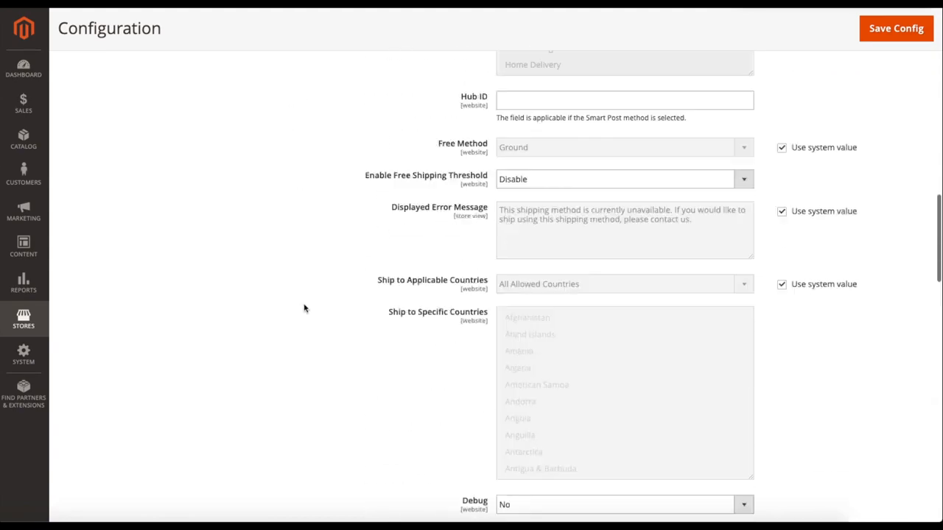
scroll(305, 309, up, 6)
click(302, 307)
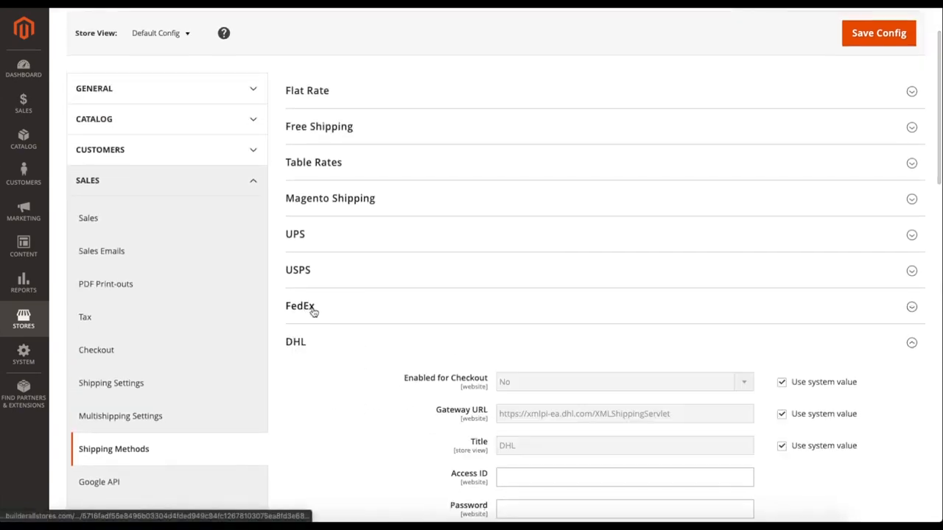
scroll(332, 319, down, 1)
click(114, 433)
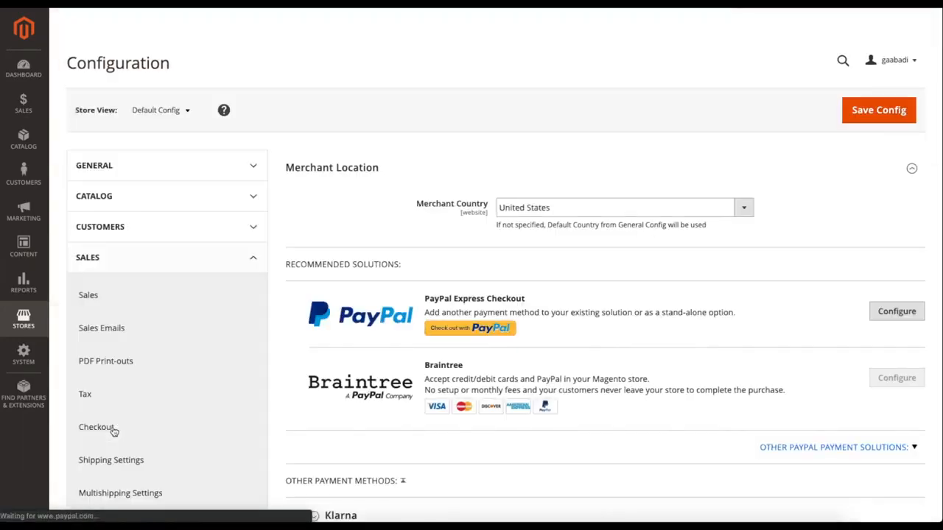
Look through the recommended and other payment methods, then expand the Bank Transfer Payment section.
scroll(286, 332, down, 2)
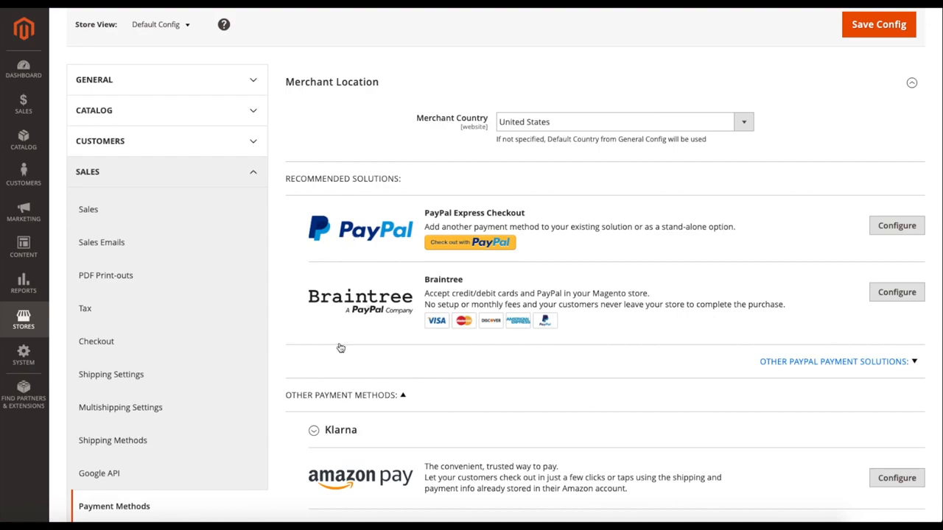
scroll(332, 307, down, 2)
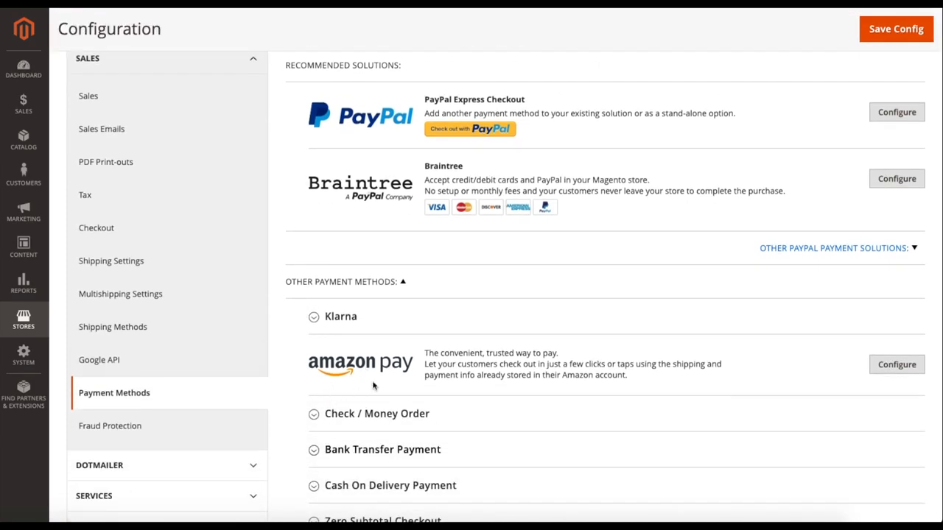
scroll(379, 358, down, 1)
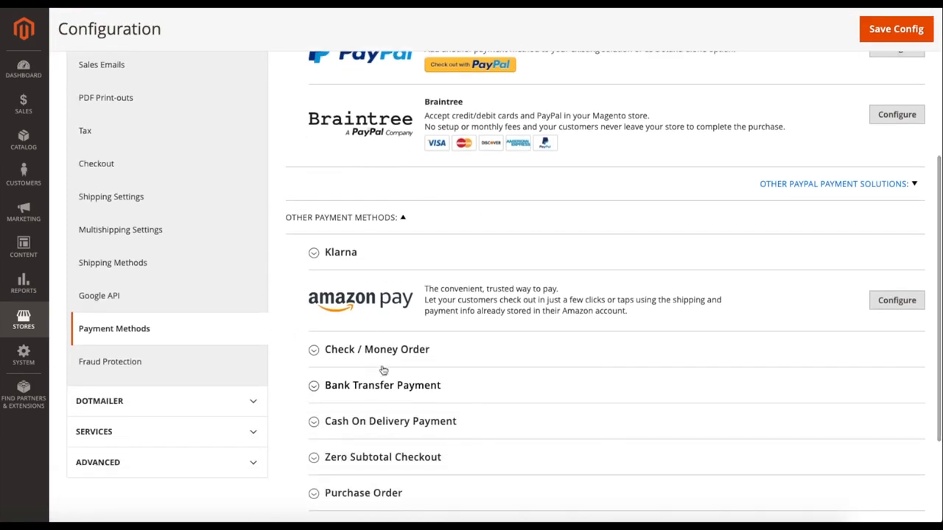
scroll(499, 386, down, 1)
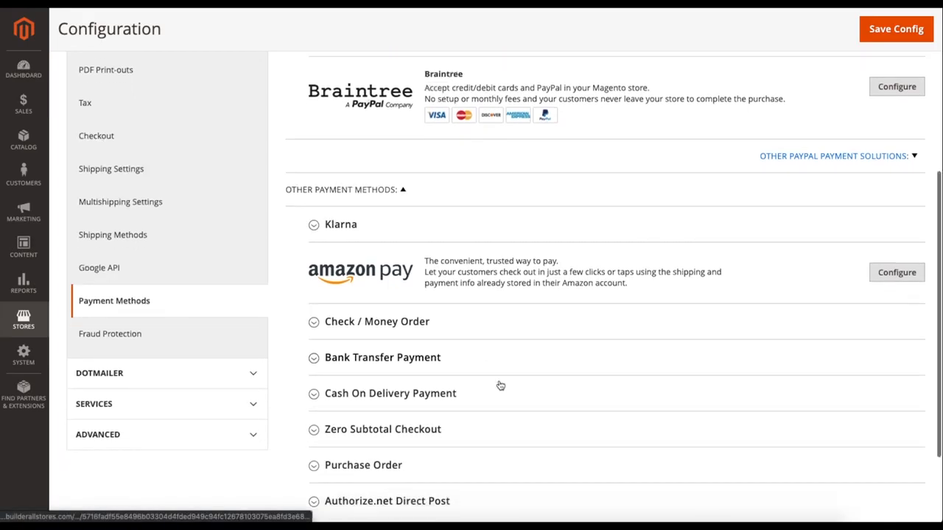
scroll(498, 386, down, 1)
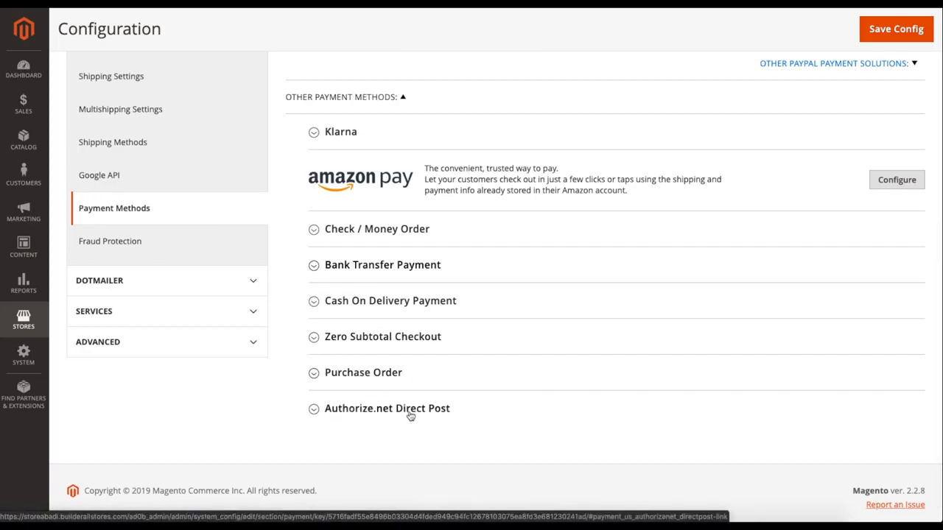
click(362, 265)
Review the Bank Transfer Payment settings, then collapse that section and expand Check / Money Order.
scroll(403, 351, down, 1)
scroll(405, 352, down, 2)
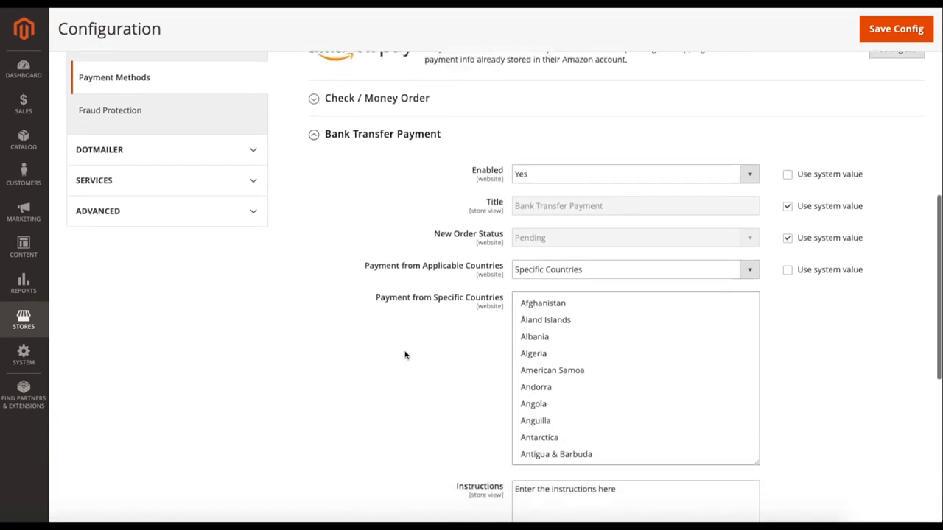
scroll(404, 354, up, 2)
scroll(404, 355, down, 3)
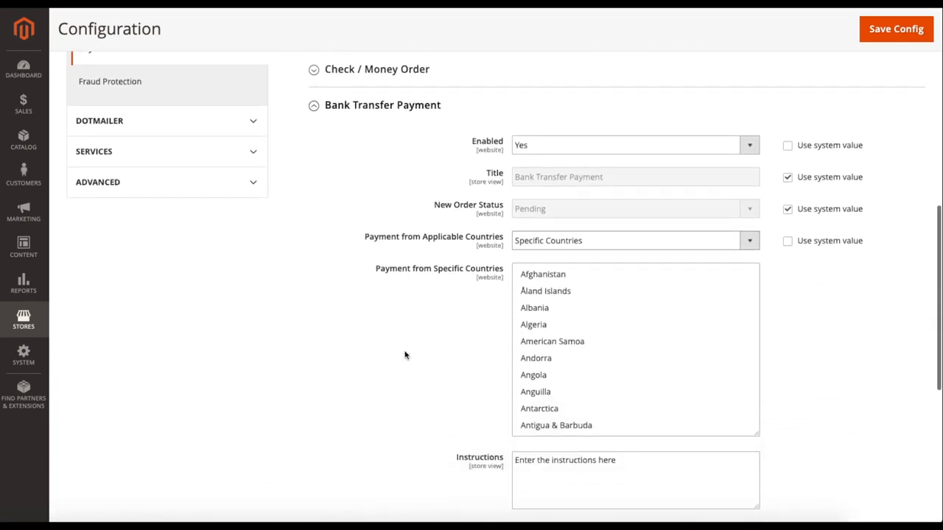
scroll(405, 355, up, 2)
scroll(404, 355, up, 1)
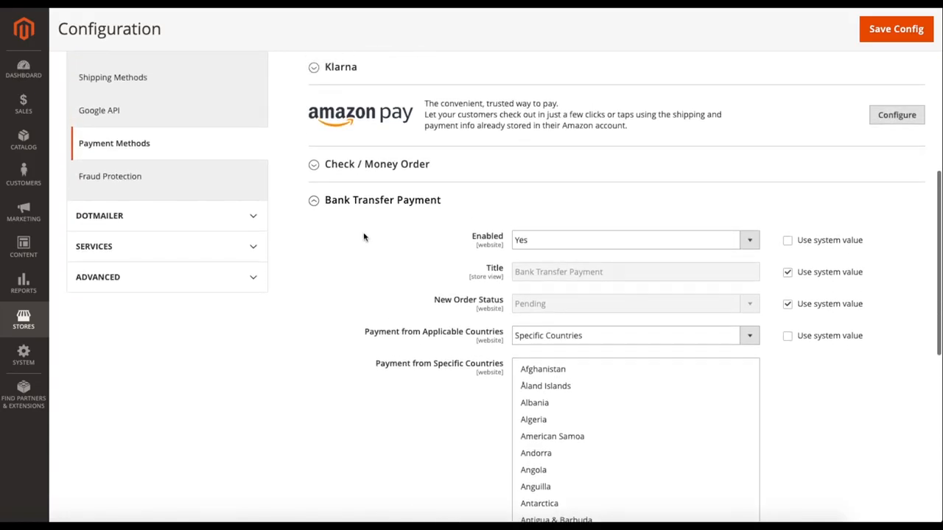
click(356, 210)
click(378, 221)
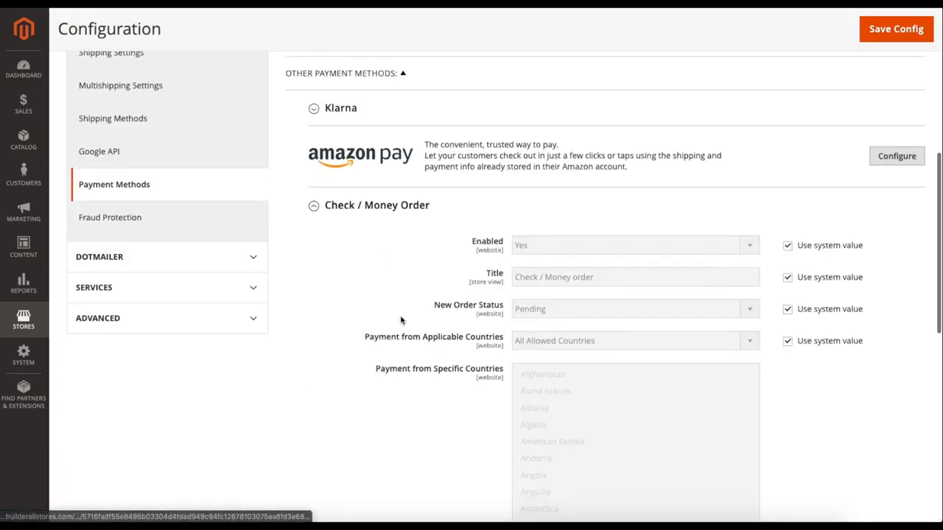
Review the Check / Money Order settings down to the specific countries and check payee fields, then collapse the section.
scroll(400, 321, down, 5)
scroll(401, 321, up, 5)
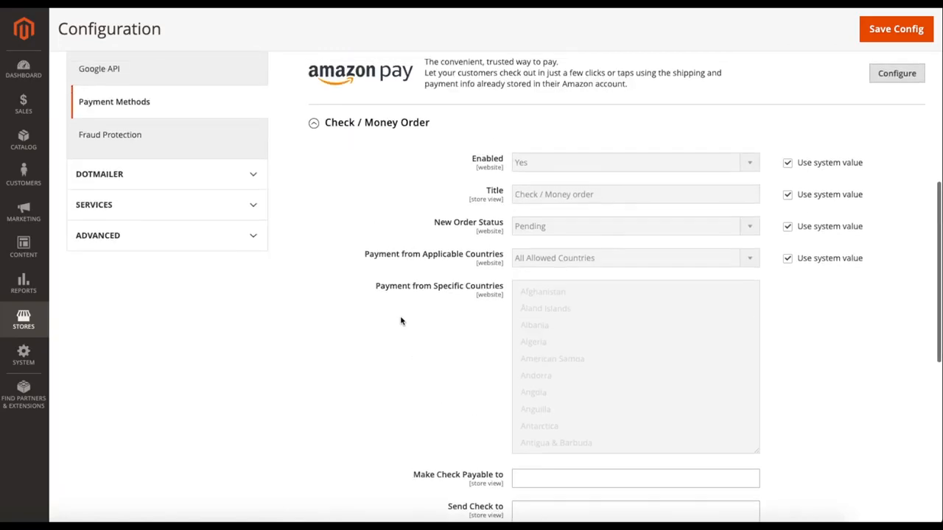
click(372, 171)
Open the PayPal Express Checkout configuration to view its required and basic settings sections, then close it.
scroll(383, 193, up, 2)
scroll(384, 197, up, 3)
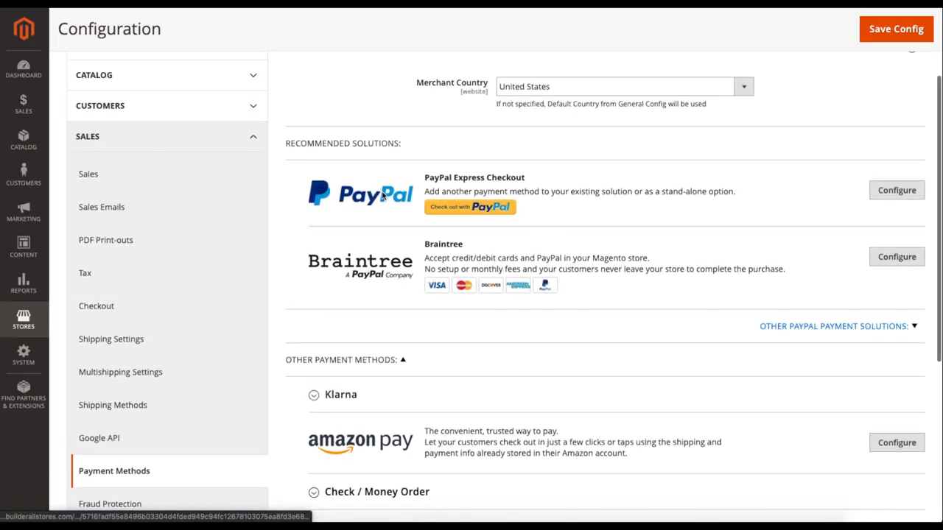
click(888, 193)
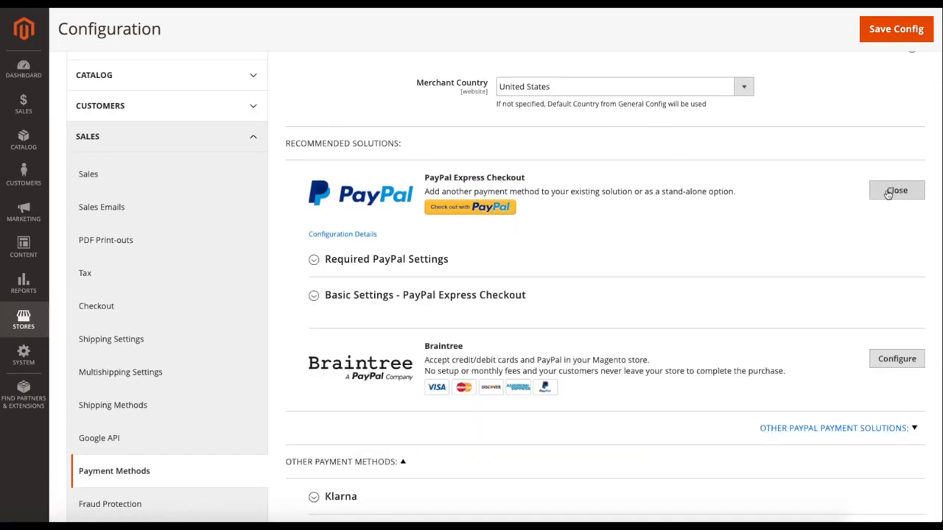
click(878, 195)
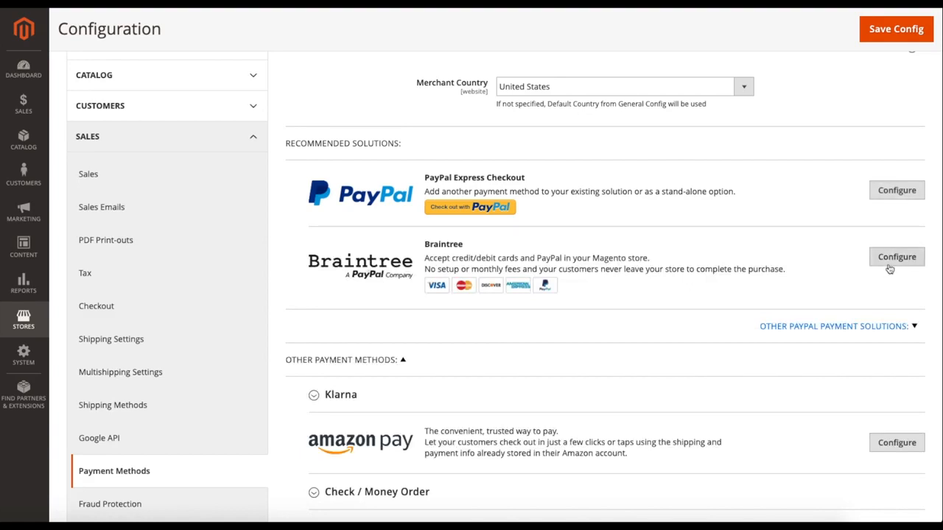
Open the Braintree configuration and review its advanced settings, from vault title and fraud protection to CVV verification and credit card types.
click(890, 260)
scroll(680, 290, down, 3)
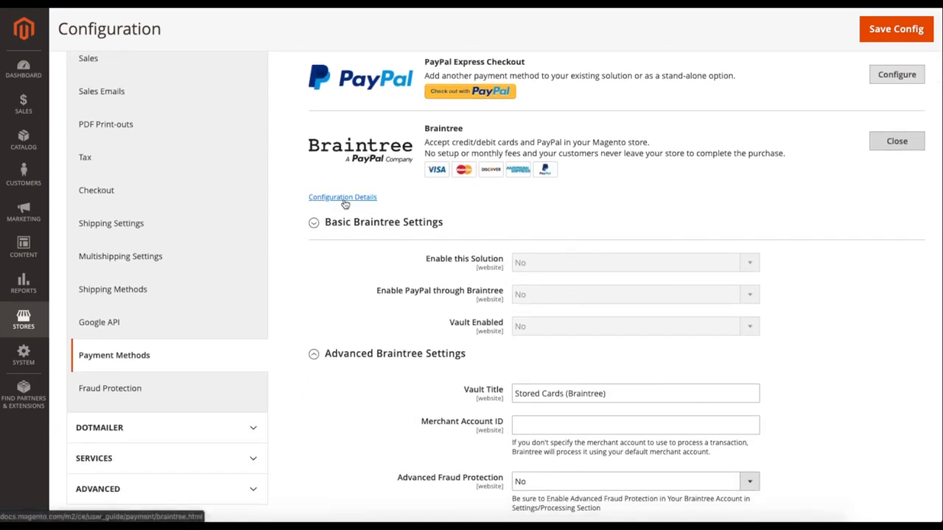
scroll(467, 285, down, 2)
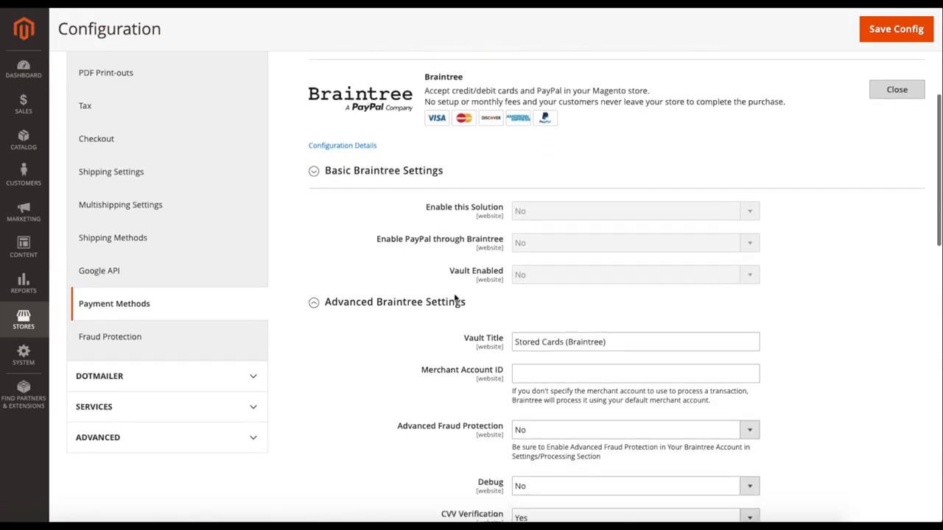
scroll(418, 353, down, 8)
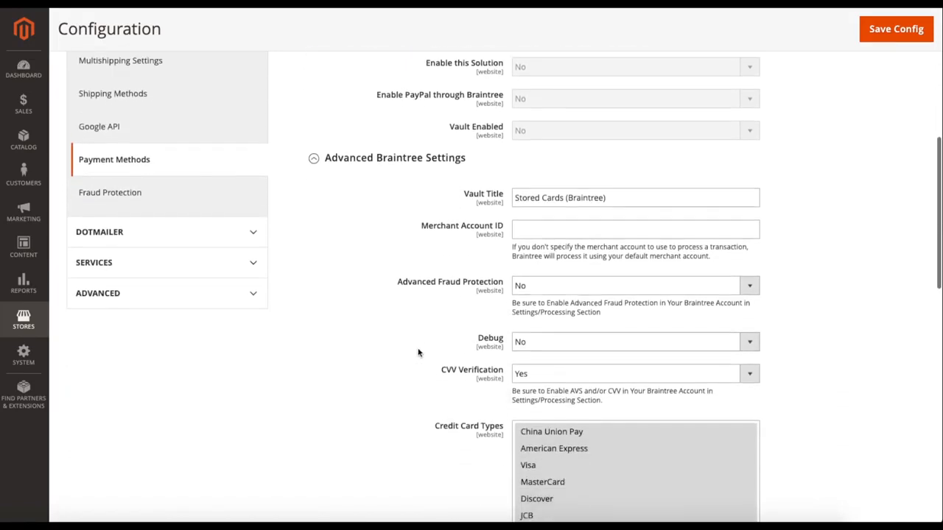
scroll(417, 355, up, 4)
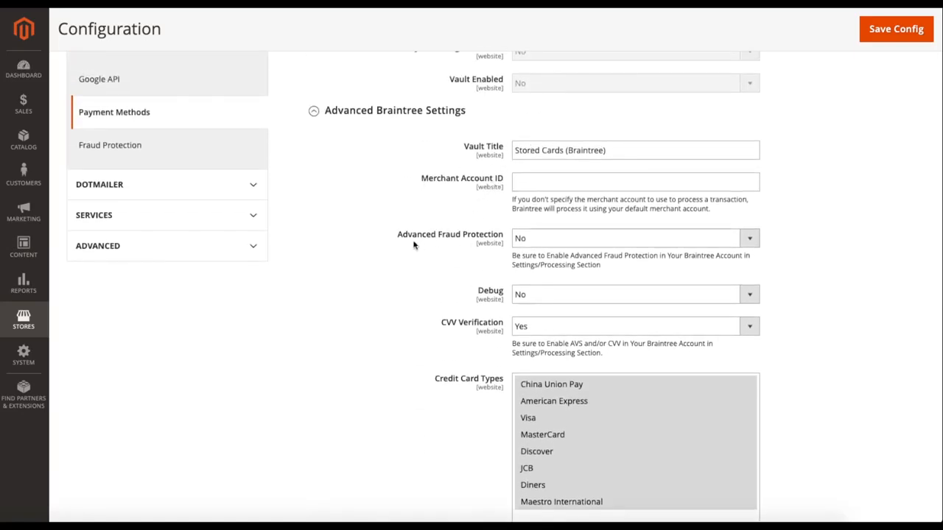
scroll(389, 284, down, 1)
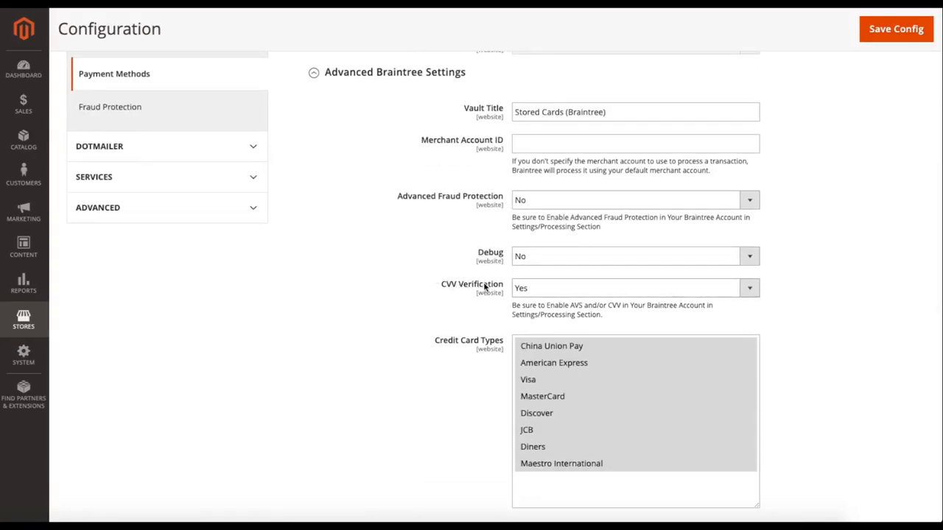
scroll(434, 286, down, 1)
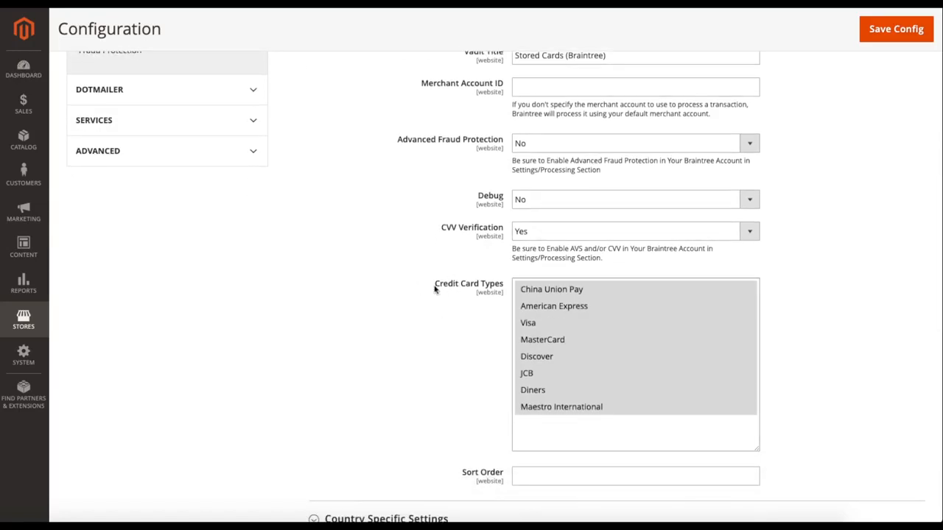
click(496, 288)
click(432, 292)
scroll(427, 295, down, 2)
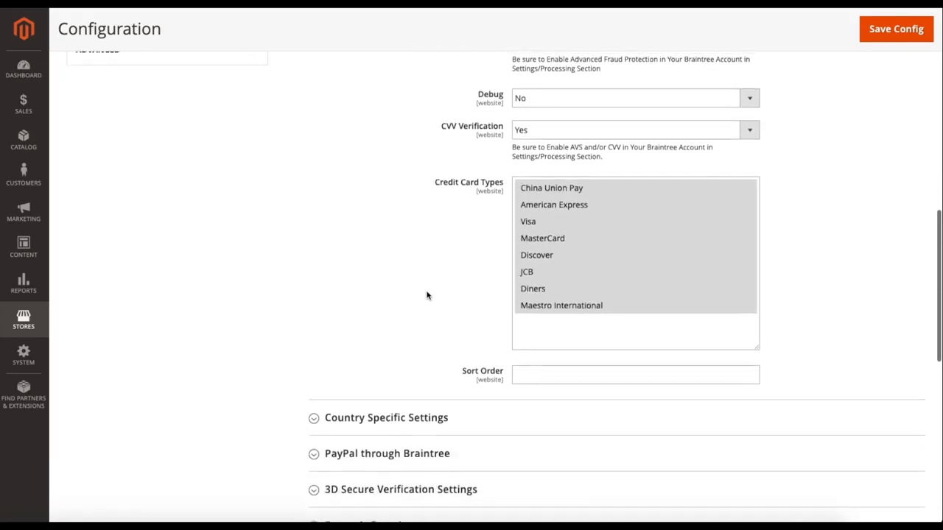
scroll(427, 297, down, 2)
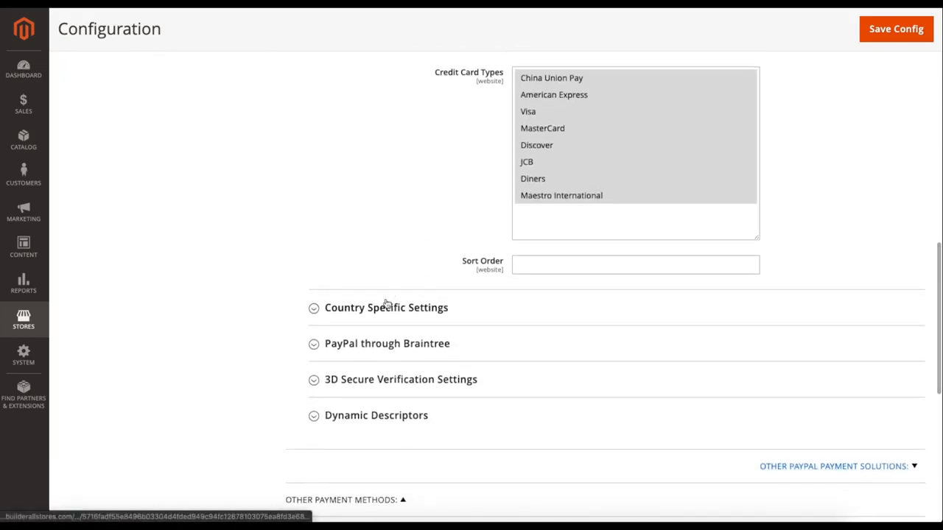
Expand Braintree's Country Specific Settings, check the applicable countries options and credit card type rules, then collapse the section.
click(386, 306)
scroll(397, 287, down, 2)
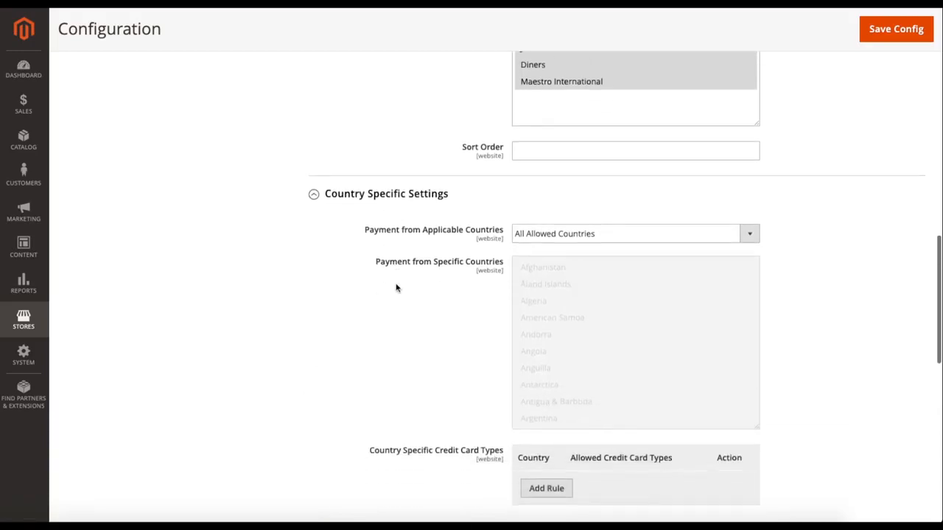
click(560, 237)
click(558, 234)
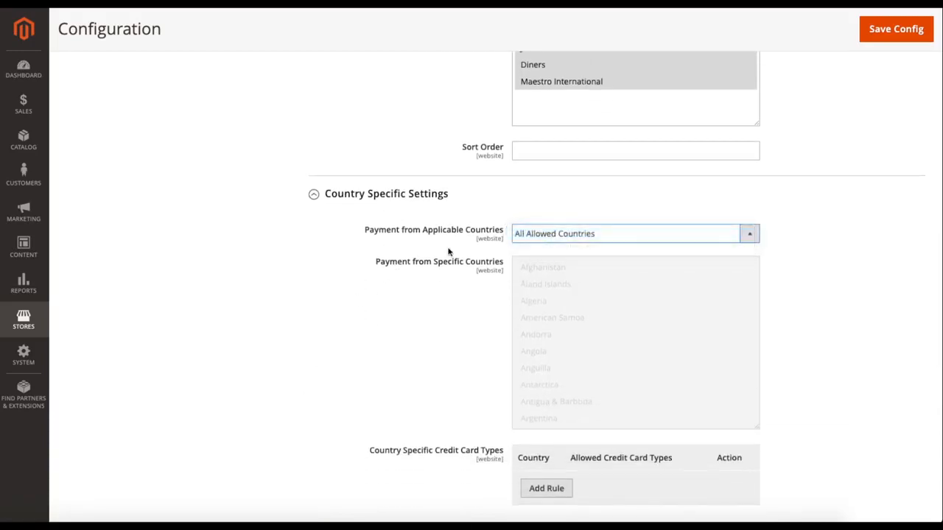
scroll(335, 285, down, 1)
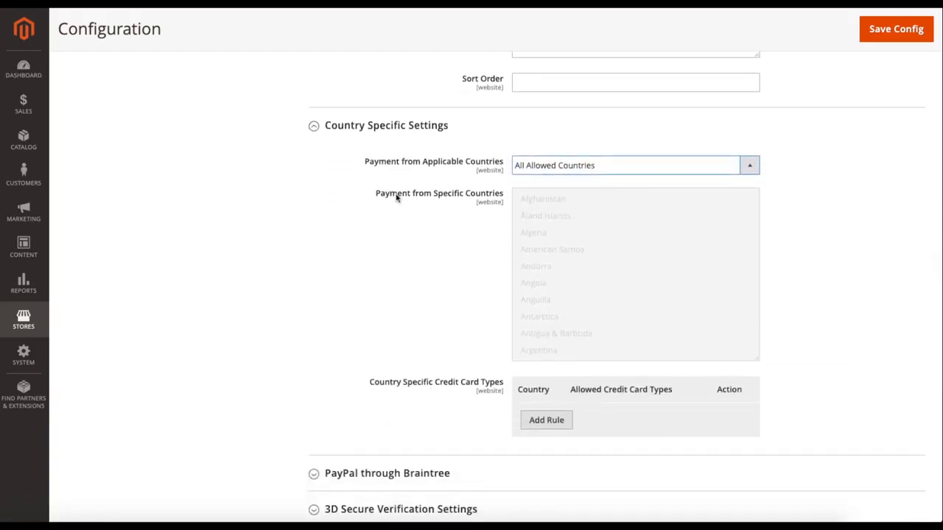
click(370, 142)
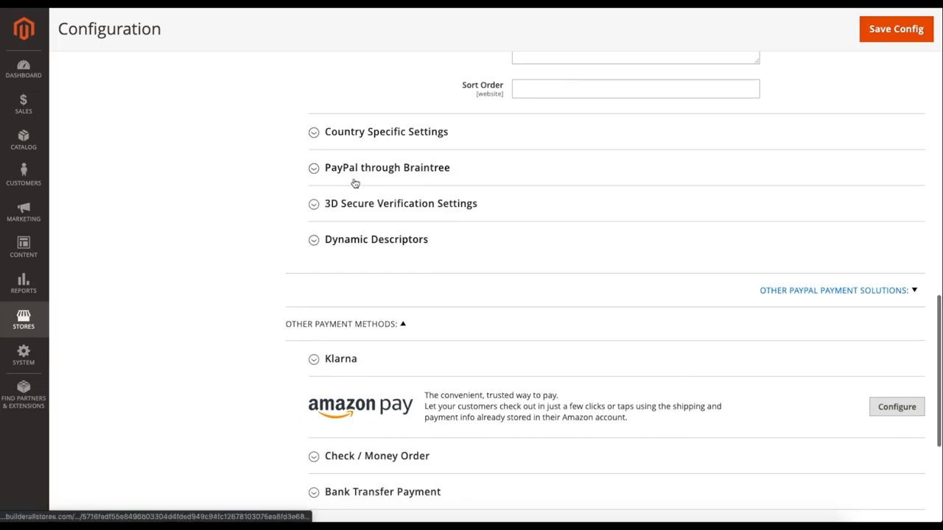
Expand Braintree's 3D Secure Verification Settings to view the threshold and country options, then collapse the section.
click(361, 206)
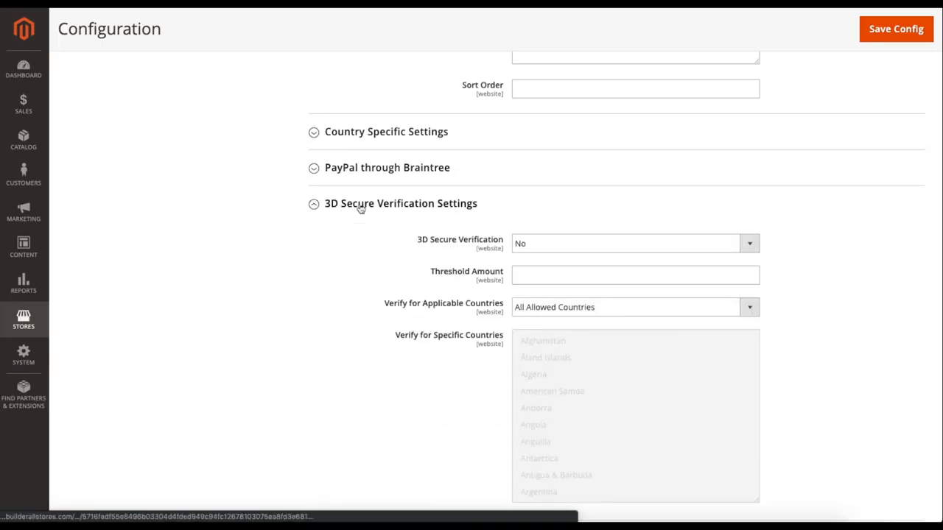
click(339, 207)
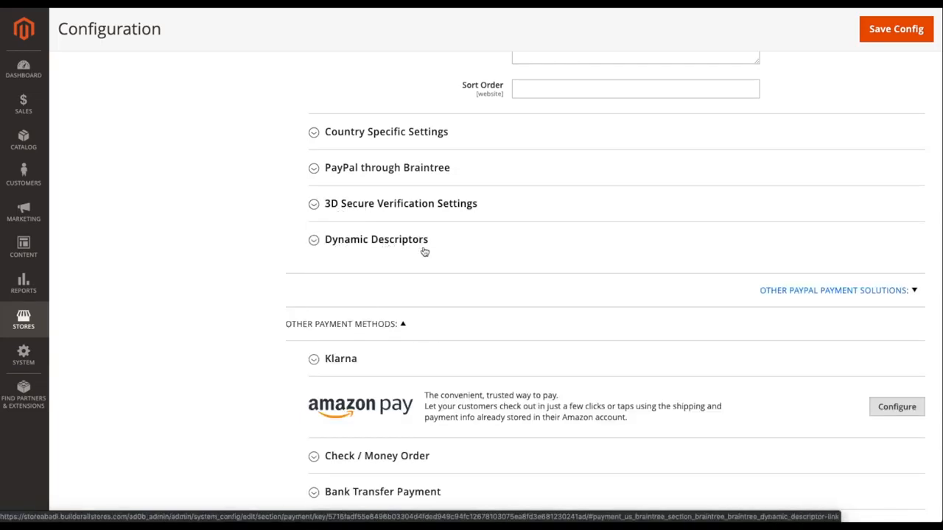
Collapse the Advanced Braintree Settings, then look over the title, environment, payment action and key fields in the Basic Braintree Settings.
scroll(461, 251, up, 4)
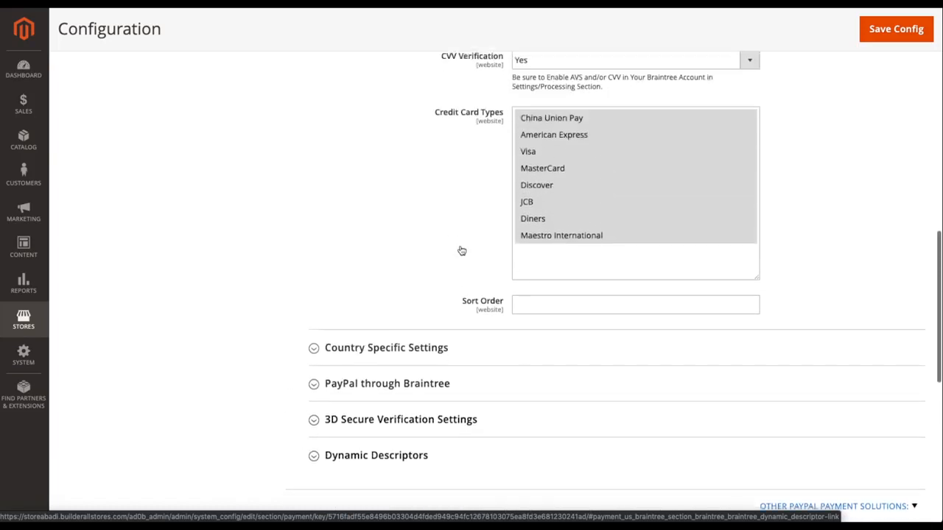
scroll(461, 250, up, 3)
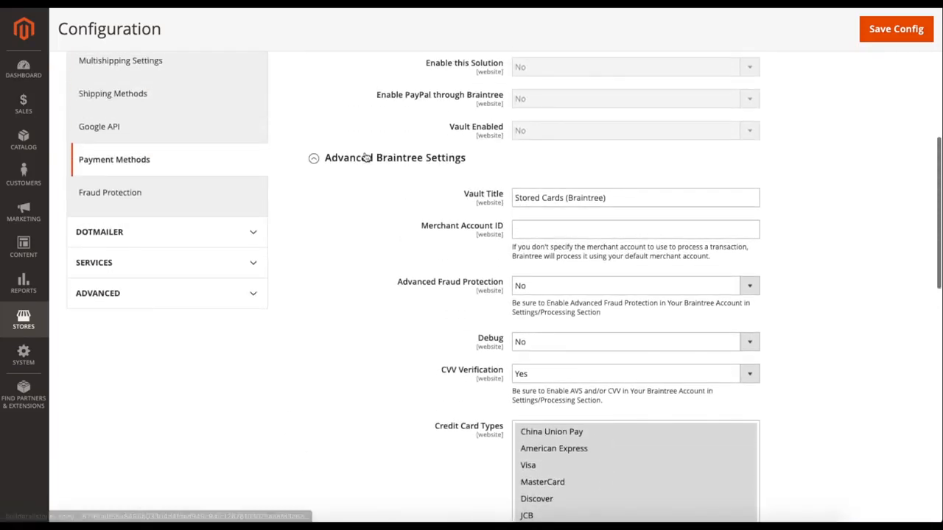
click(361, 157)
scroll(355, 175, up, 3)
click(337, 282)
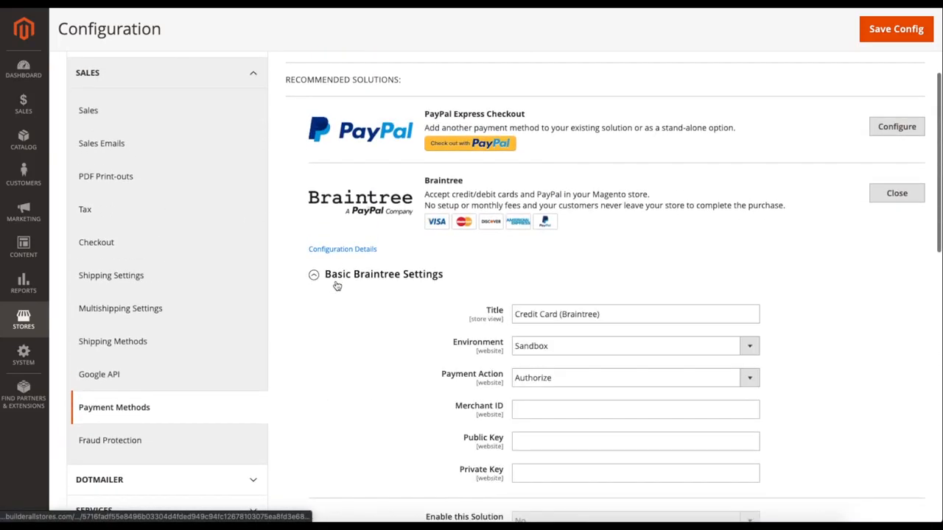
scroll(333, 296, up, 2)
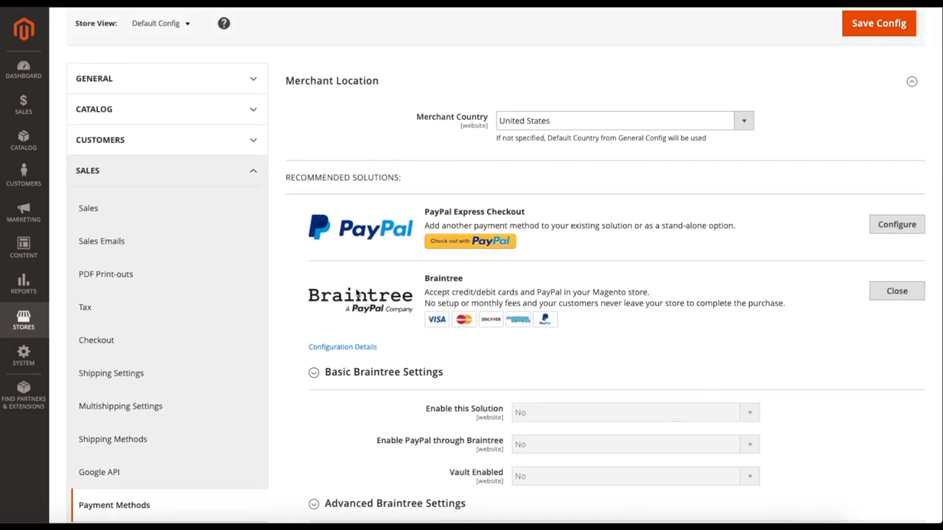
scroll(360, 292, up, 2)
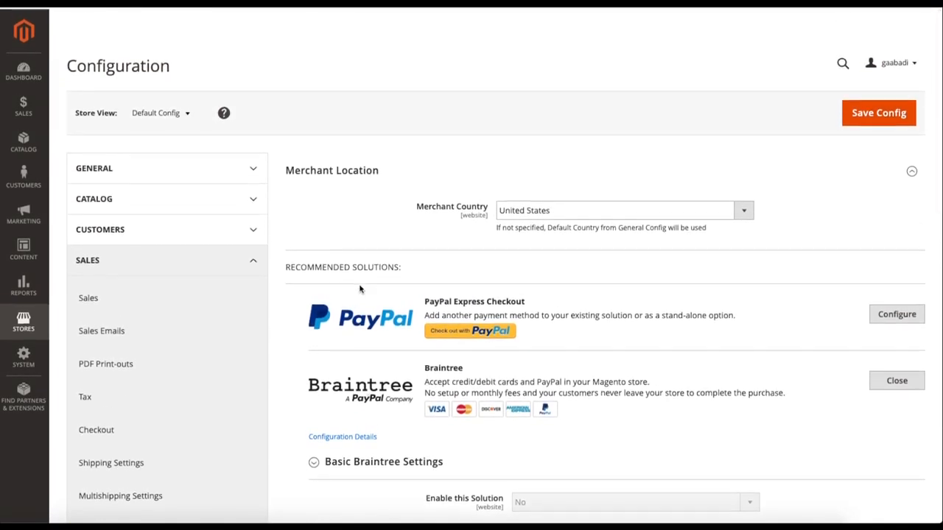